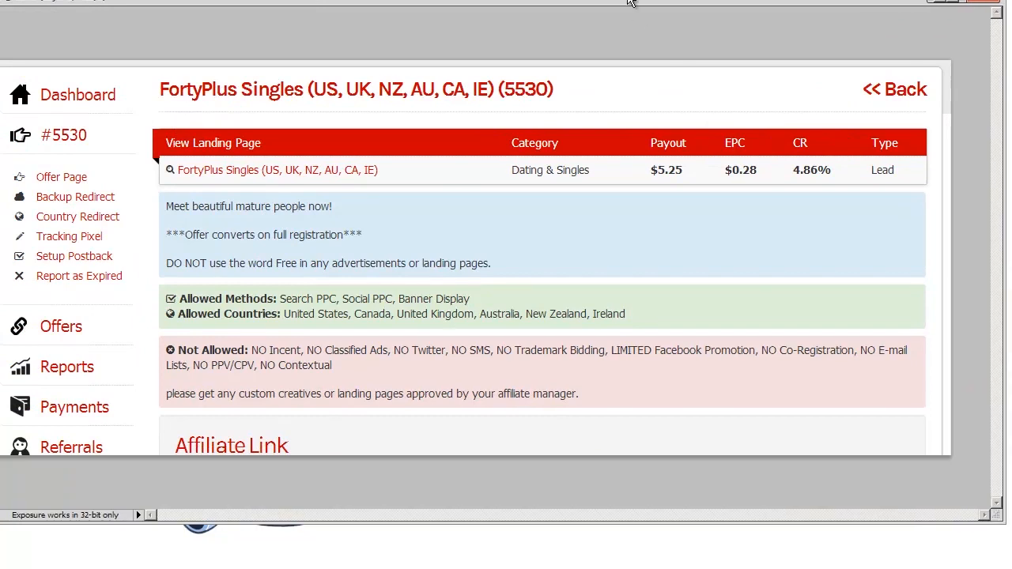
Resize and move the window showing offer 5530, FortyPlus Singles, at $5.25 per lead
left_click_drag(625, 2, 651, 0)
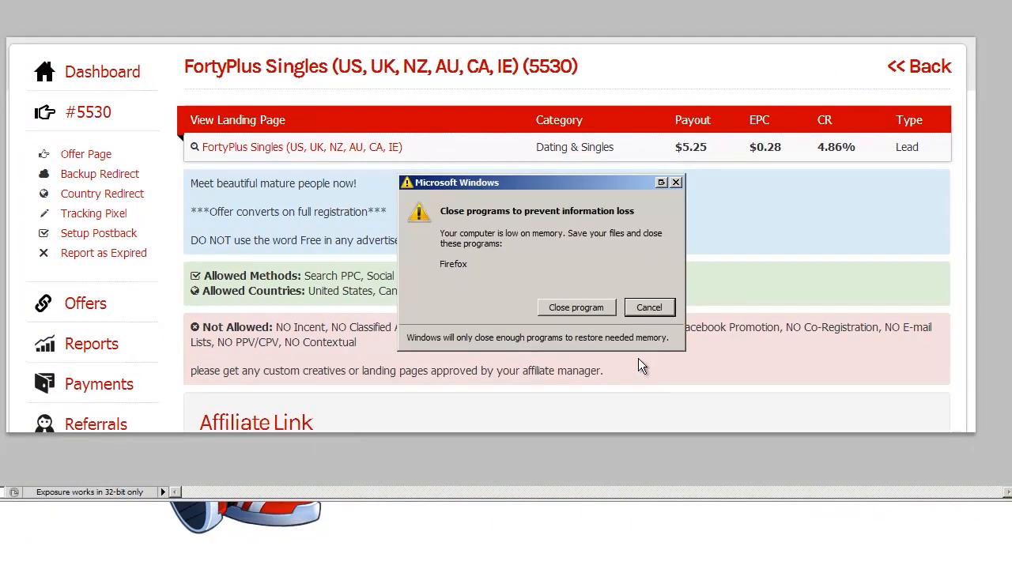
Cancel the Windows low-memory warning so Firefox stays open
left_click(648, 308)
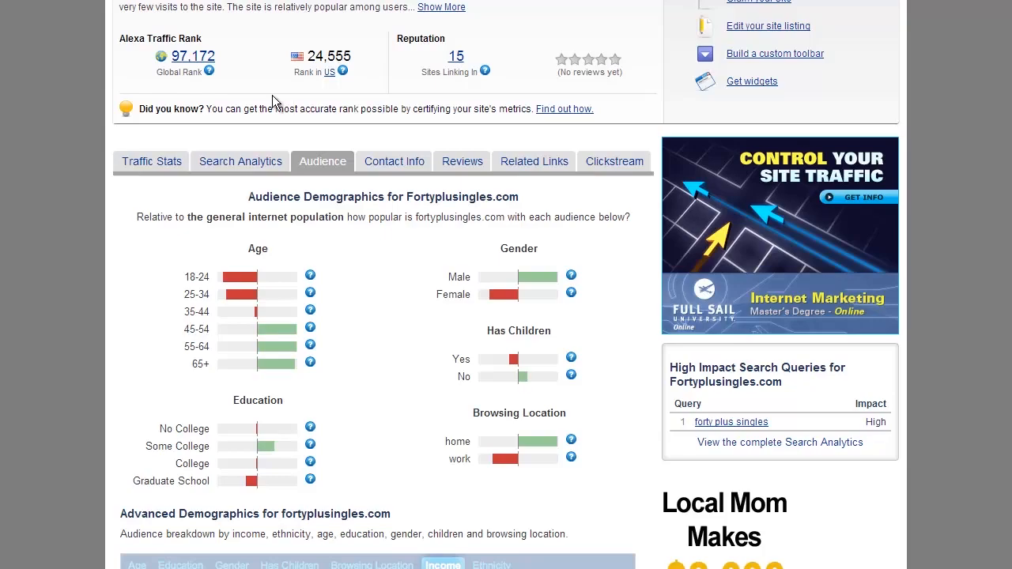
scroll(240, 49, "up", 5)
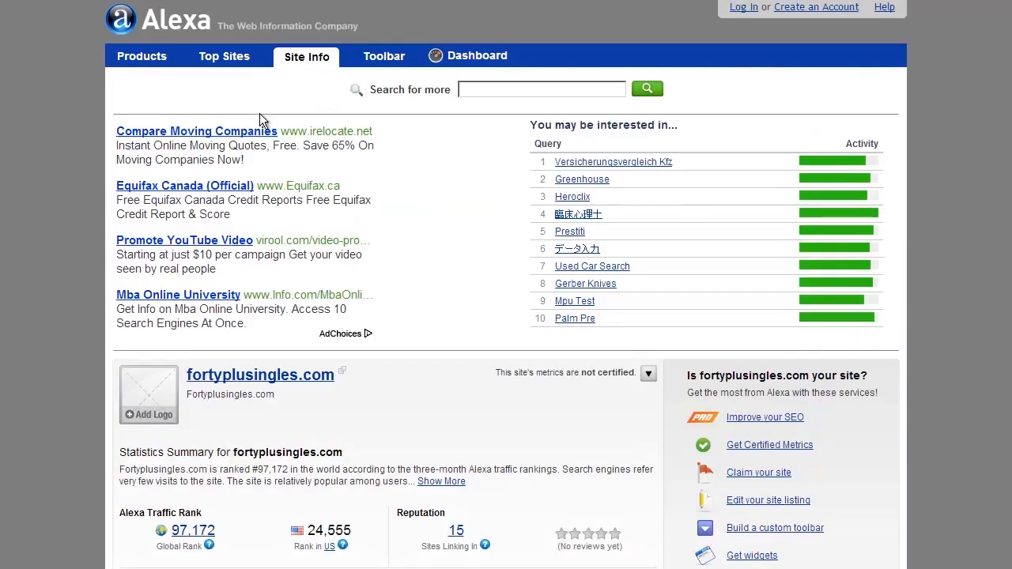
scroll(327, 391, "down", 3)
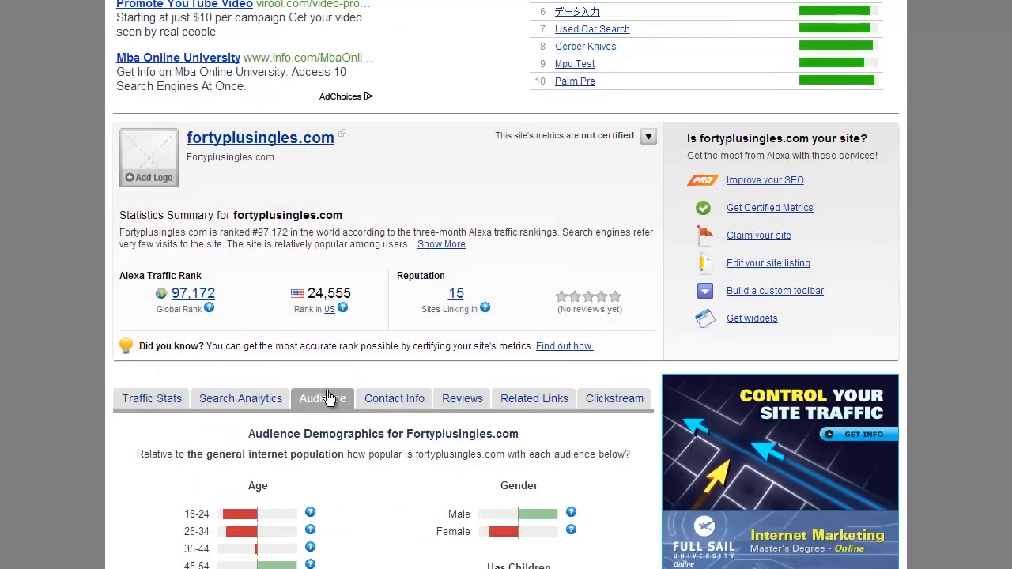
scroll(310, 286, "down", 1)
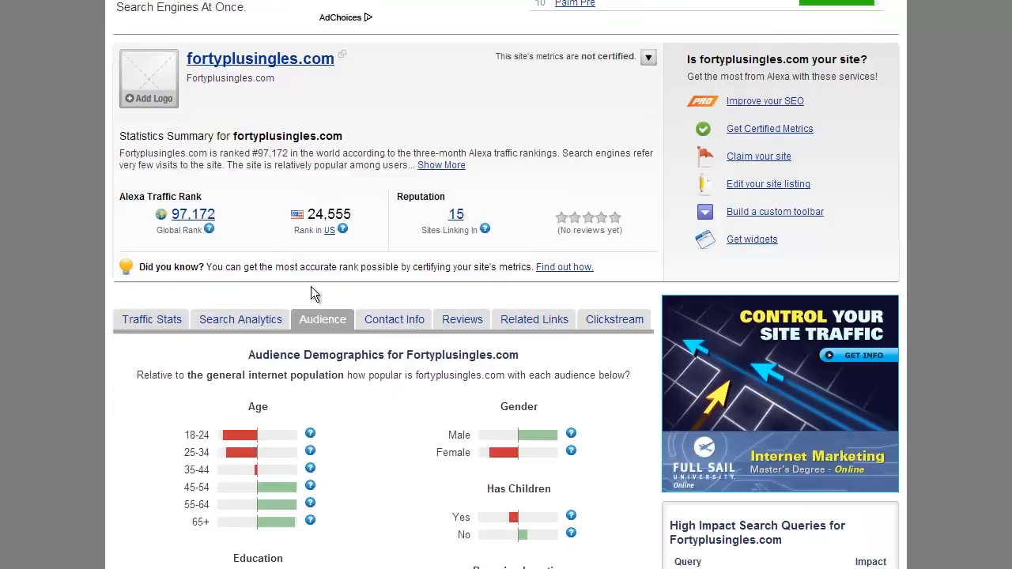
scroll(339, 299, "down", 2)
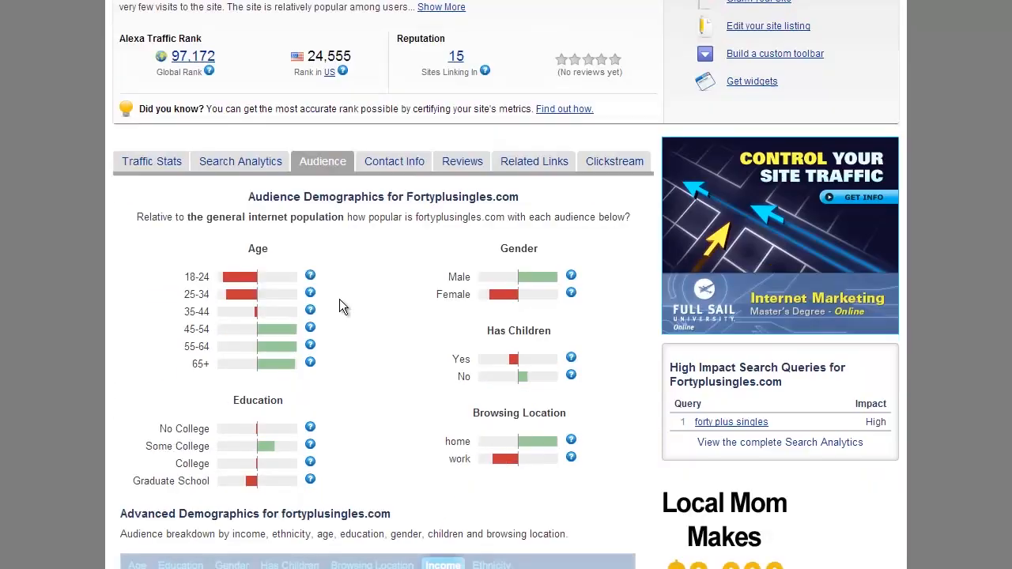
scroll(339, 298, "up", 1)
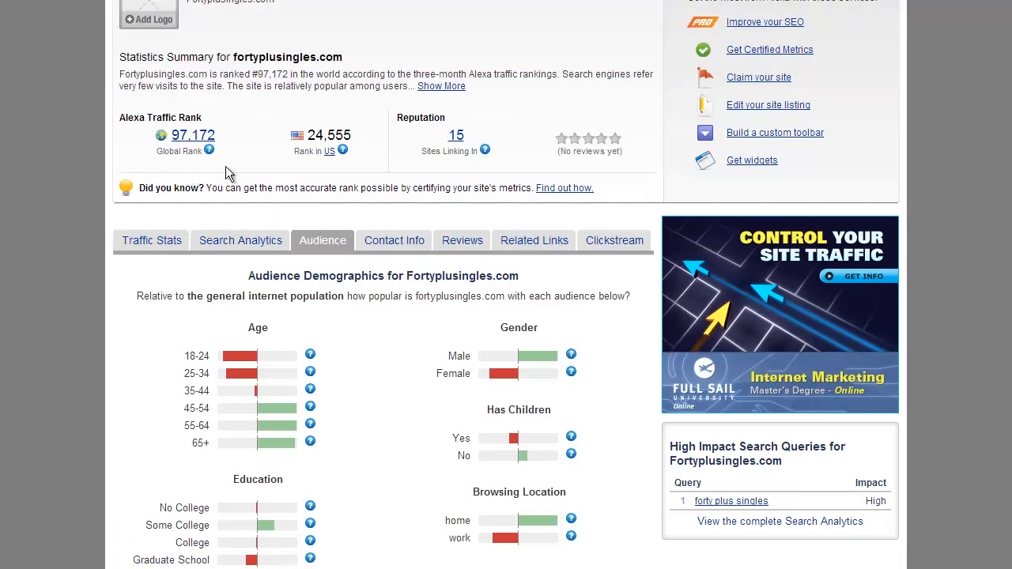
scroll(328, 320, "up", 1)
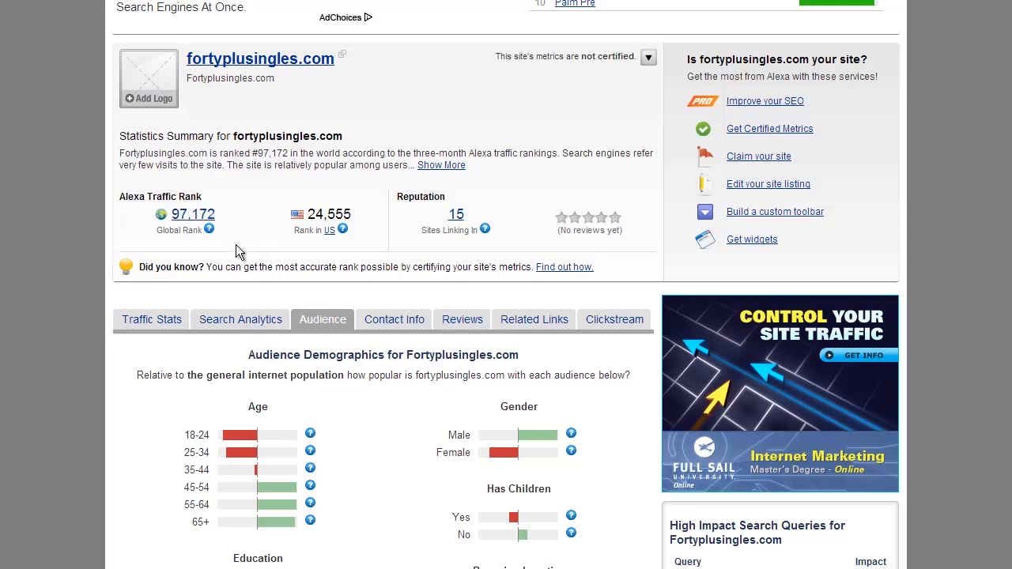
scroll(340, 375, "down", 3)
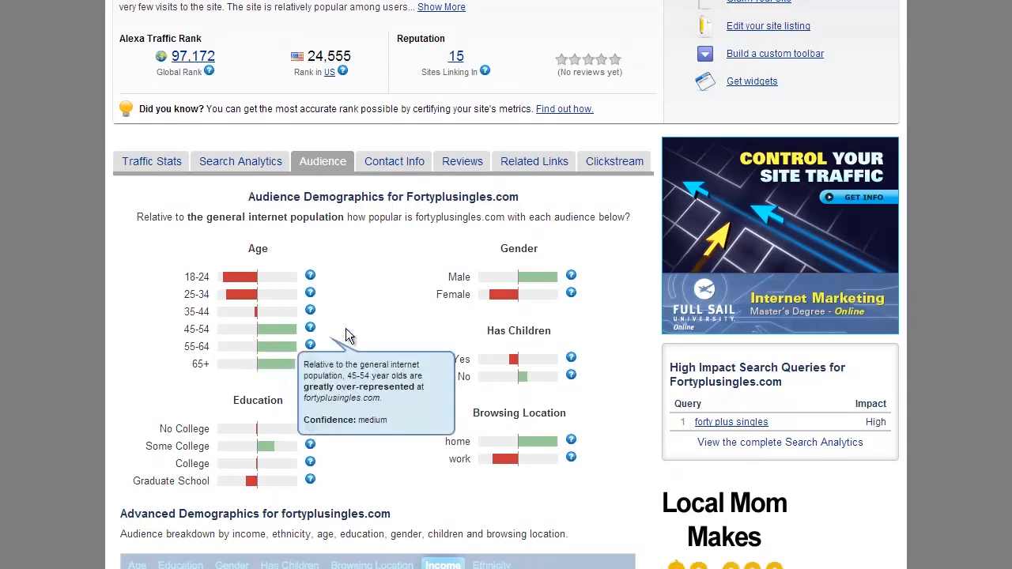
Scroll through Alexa's audience demographics for fortyplusingles.com
scroll(374, 347, "up", 3)
scroll(374, 349, "down", 2)
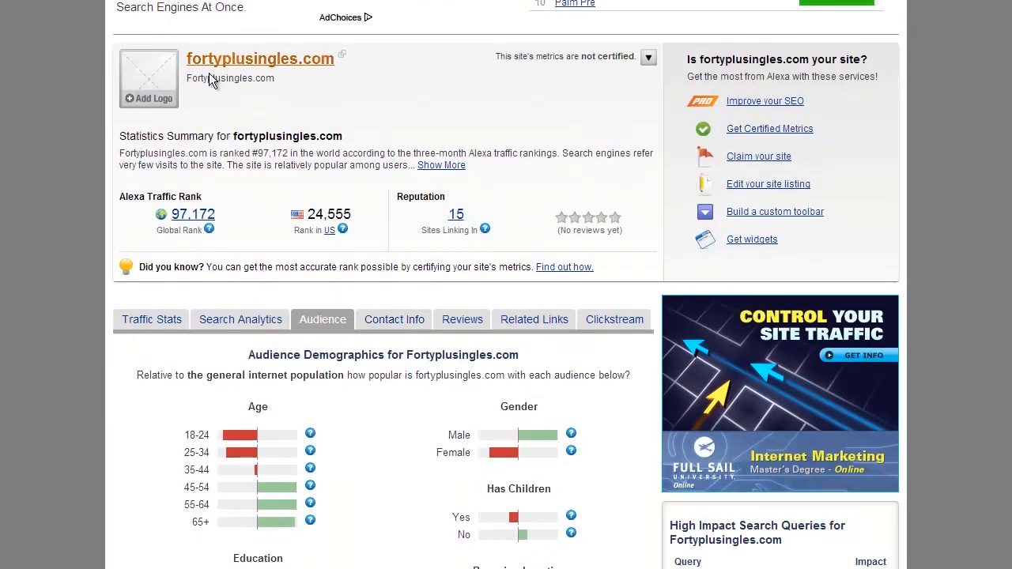
scroll(358, 379, "down", 1)
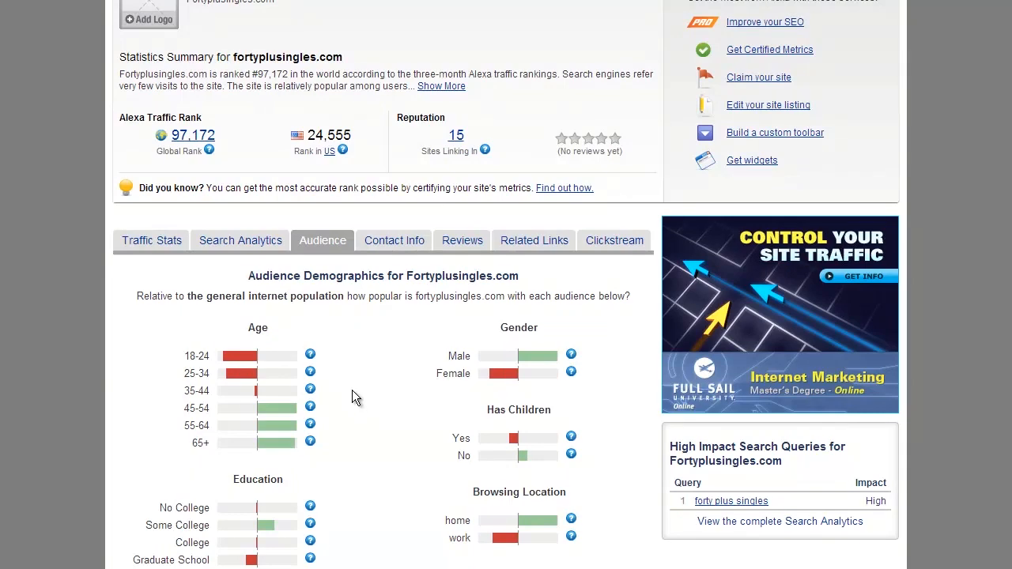
scroll(367, 398, "down", 1)
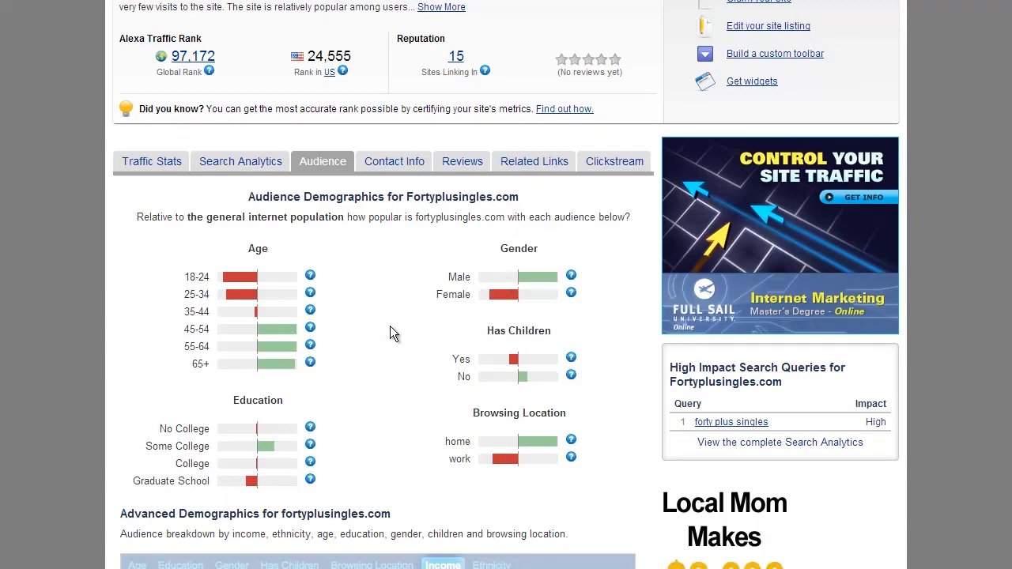
scroll(390, 325, "up", 1)
scroll(390, 332, "down", 2)
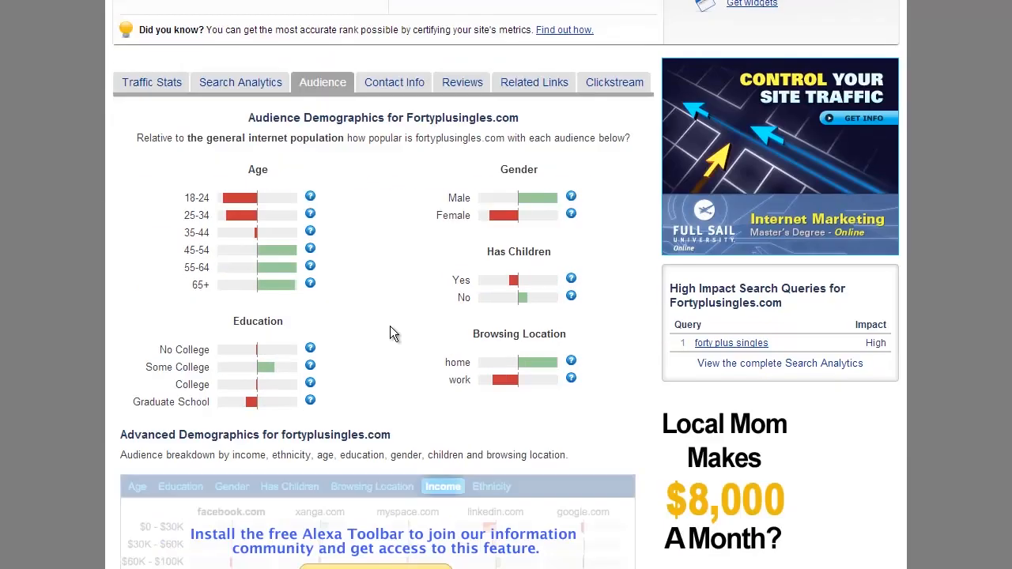
scroll(390, 332, "up", 1)
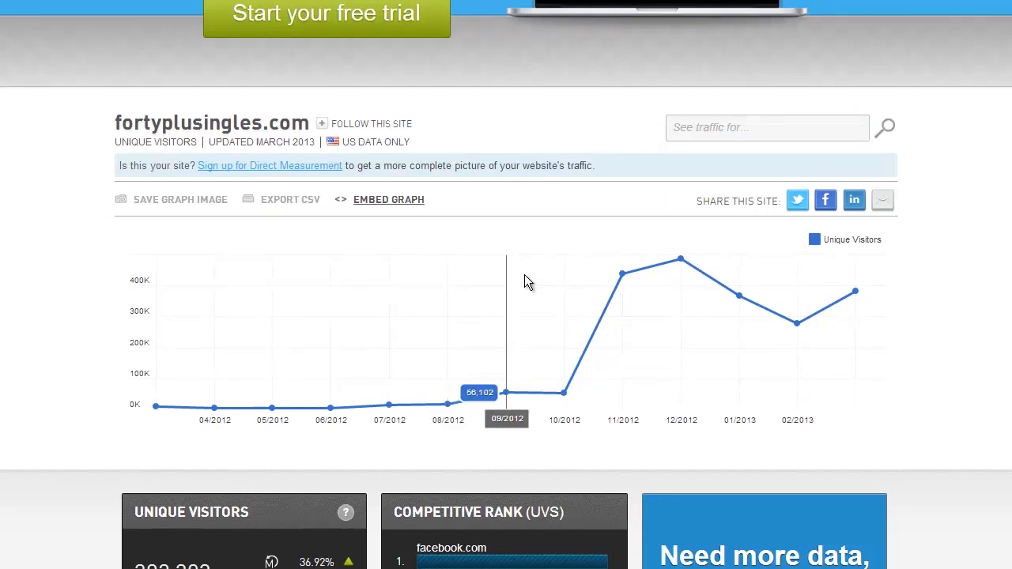
Scroll through Compete's unique-visitors graph and stats for fortyplusingles.com
scroll(525, 275, "up", 3)
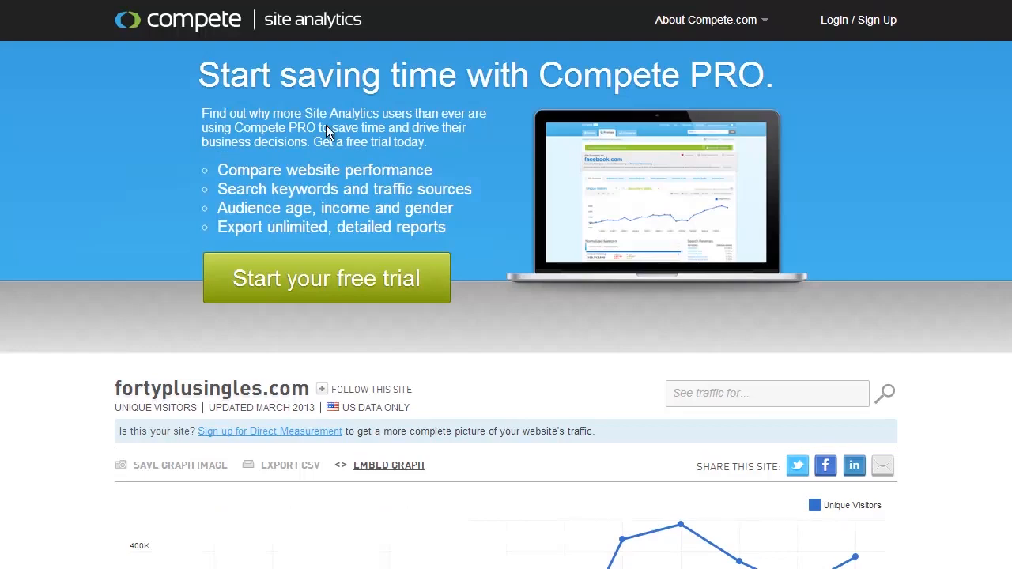
scroll(467, 250, "down", 4)
scroll(518, 351, "up", 1)
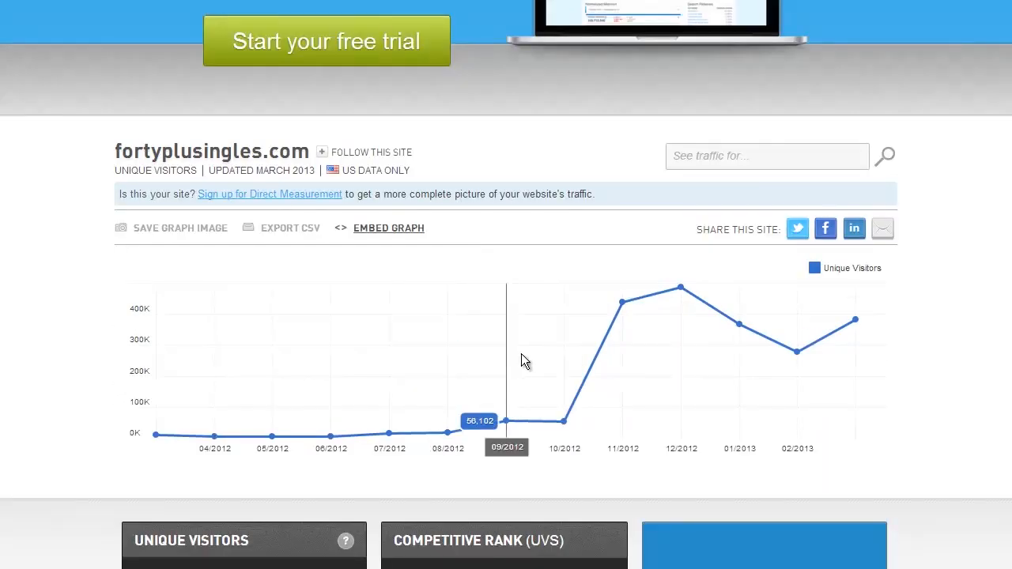
scroll(522, 361, "down", 2)
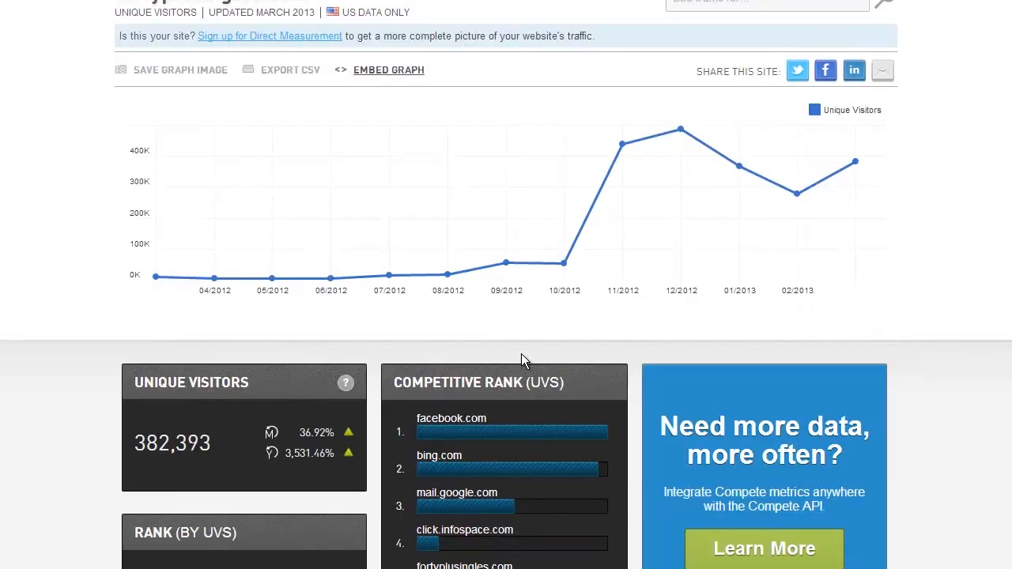
scroll(521, 353, "down", 3)
scroll(521, 353, "up", 3)
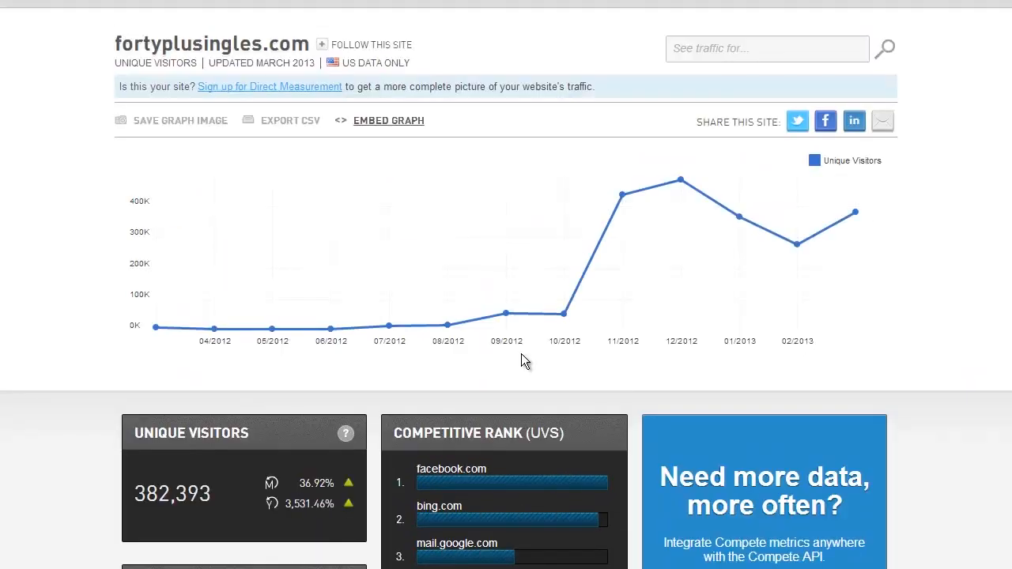
scroll(522, 353, "up", 1)
mouse_move(573, 398)
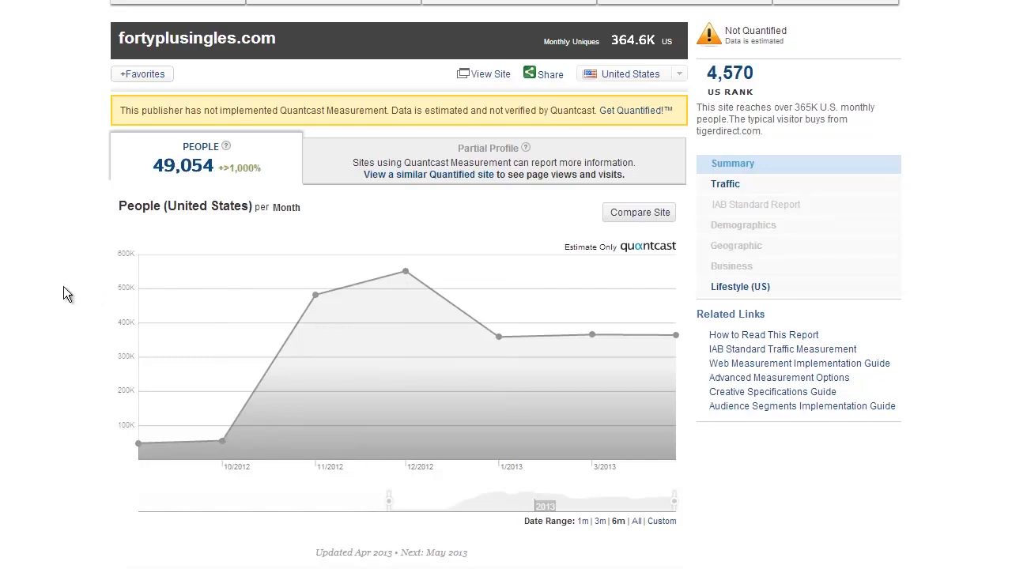
Review Quantcast's People chart and US monthly audience for fortyplusingles.com
mouse_move(224, 444)
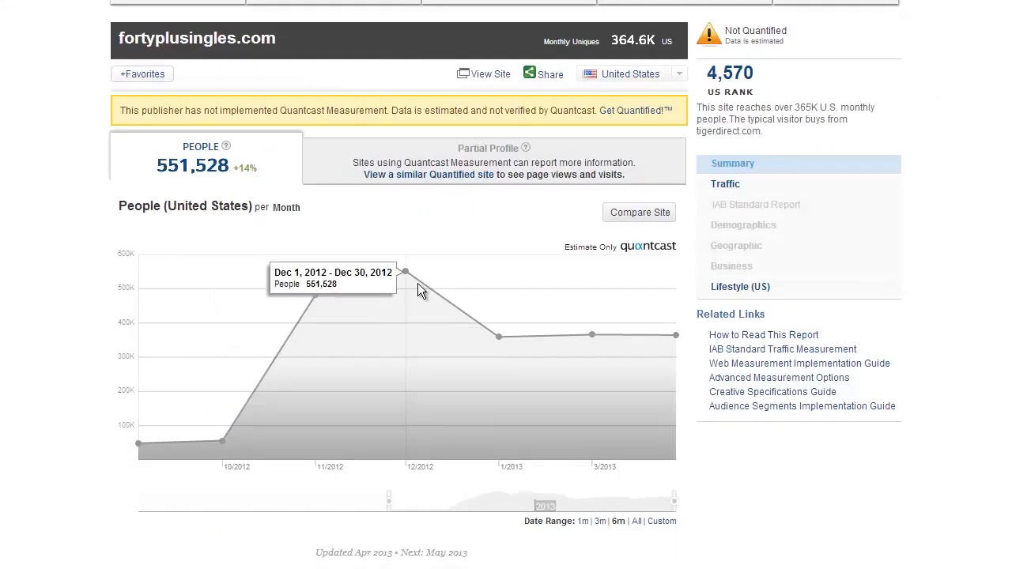
scroll(473, 362, "down", 3)
scroll(473, 362, "down", 2)
scroll(472, 361, "down", 1)
scroll(472, 362, "up", 7)
scroll(472, 362, "down", 3)
scroll(472, 362, "up", 3)
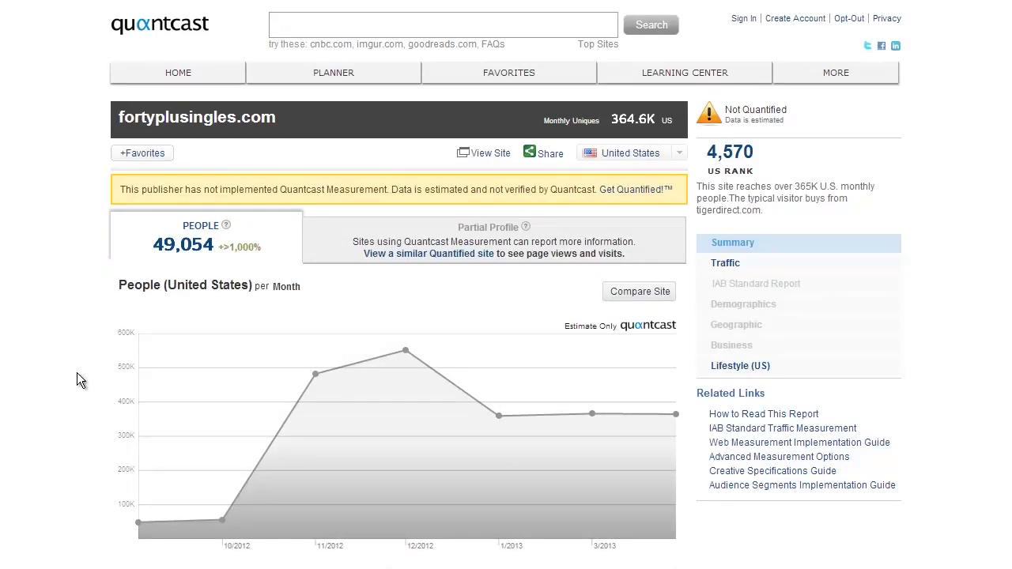
scroll(78, 375, "down", 7)
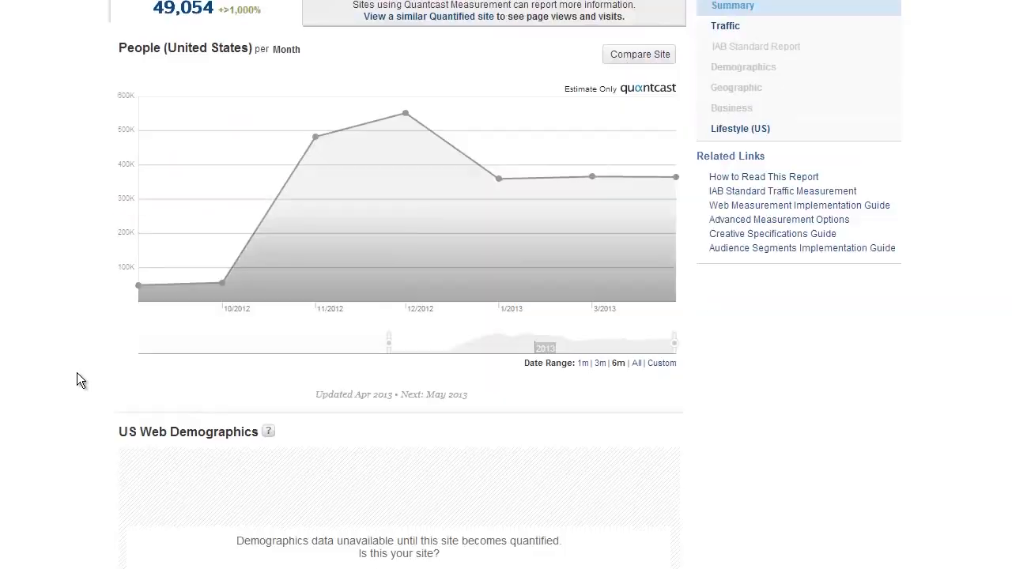
scroll(76, 373, "up", 10)
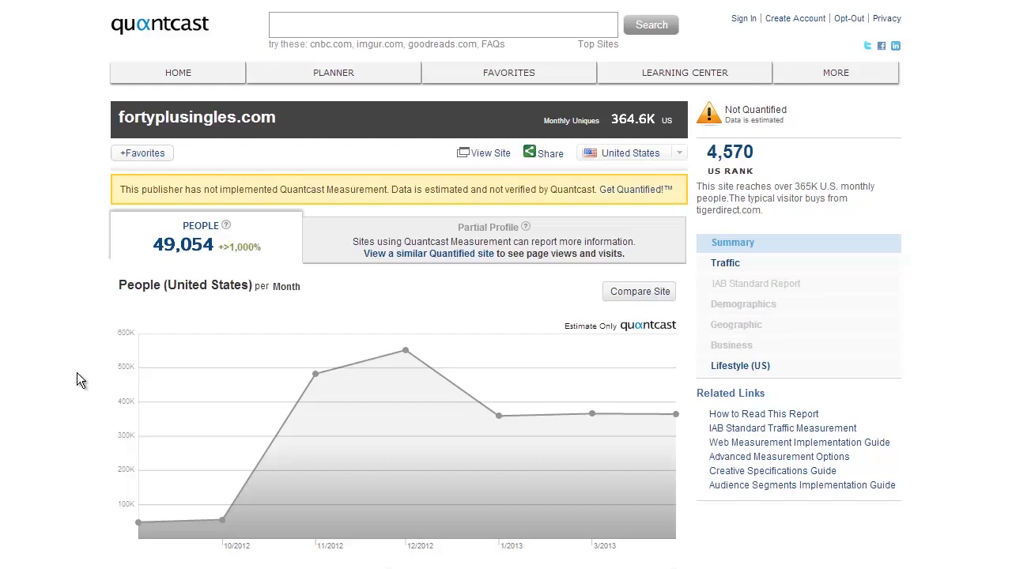
mouse_move(222, 520)
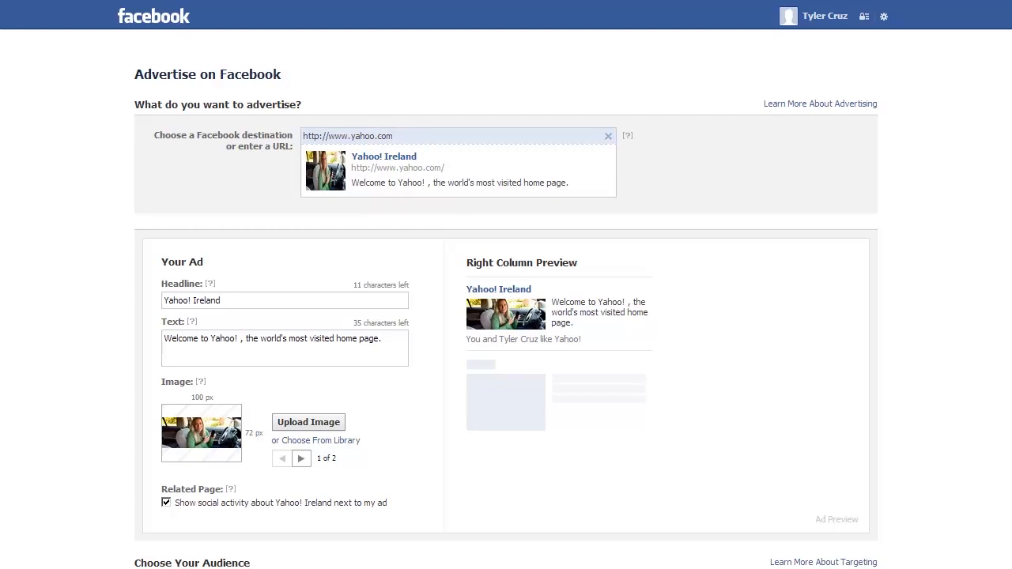
Launch a blank Notepad note via Win+R and move it onto the Facebook ad page
key("super+r")
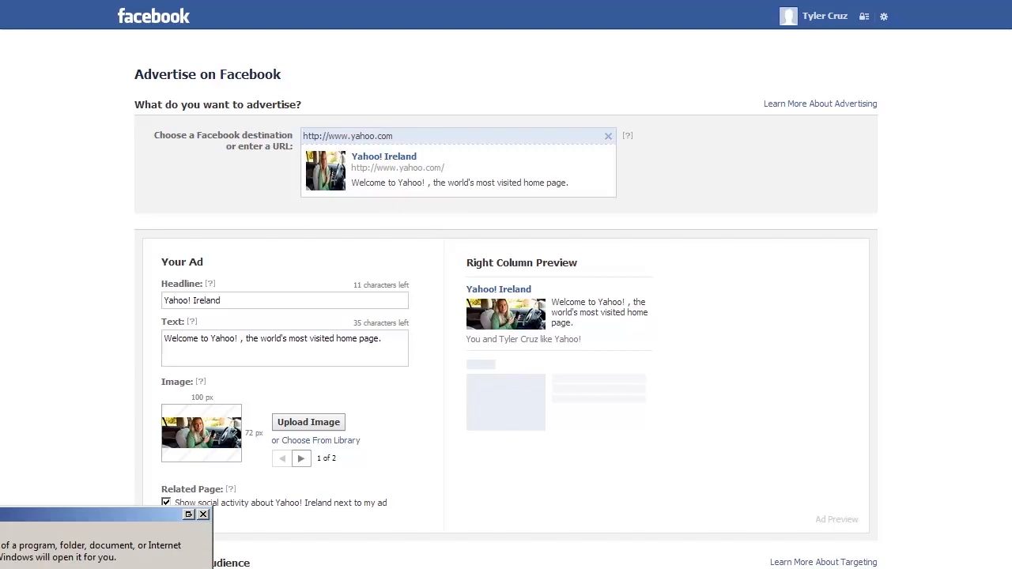
key("Return")
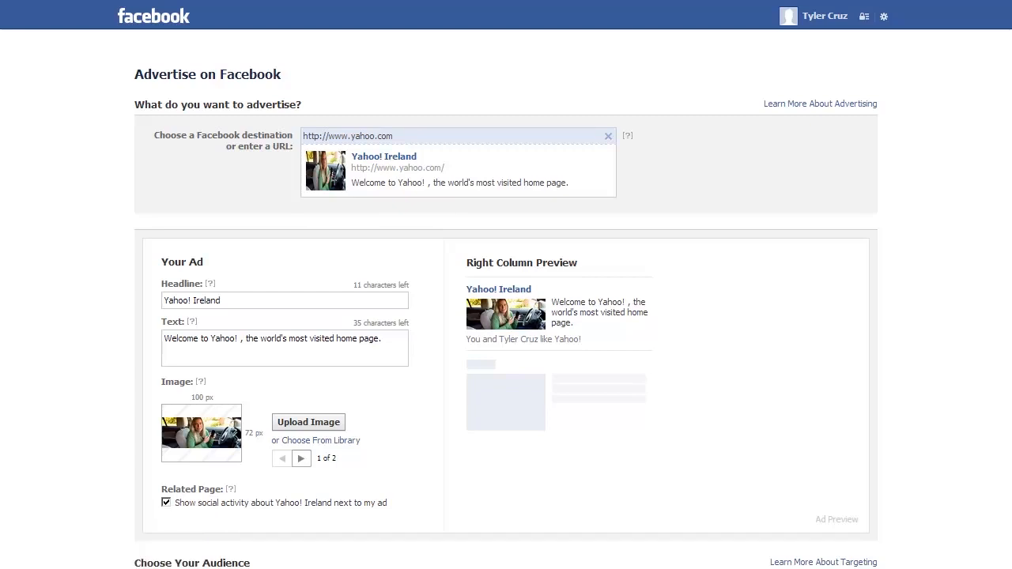
left_click_drag(0, 81, 303, 45)
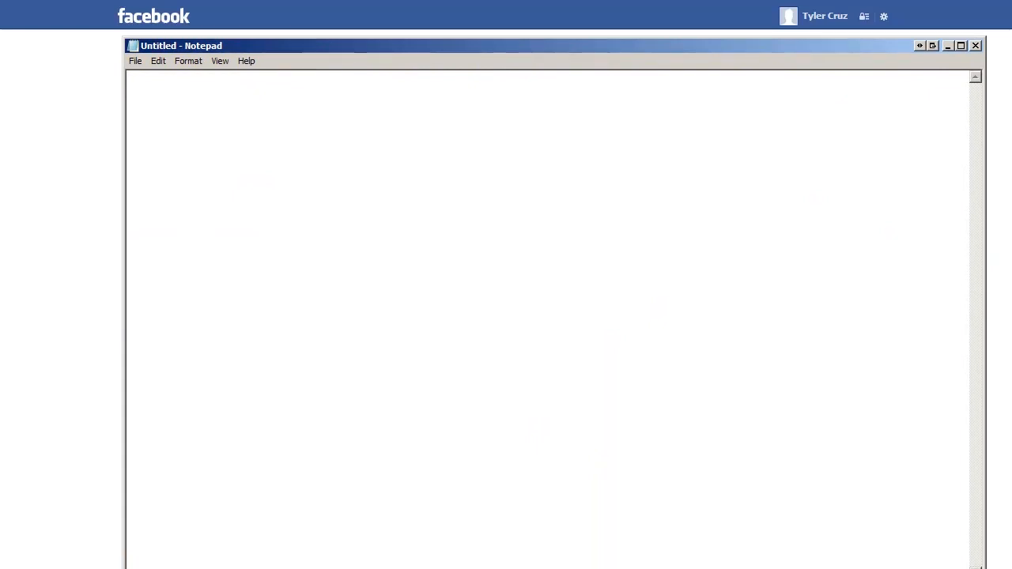
Paste the affiliate tracking link into the note and shift Notepad to reveal the ad page
left_click(332, 233)
type("http://trkur.com/trk?o=5530&p=1&s1=")
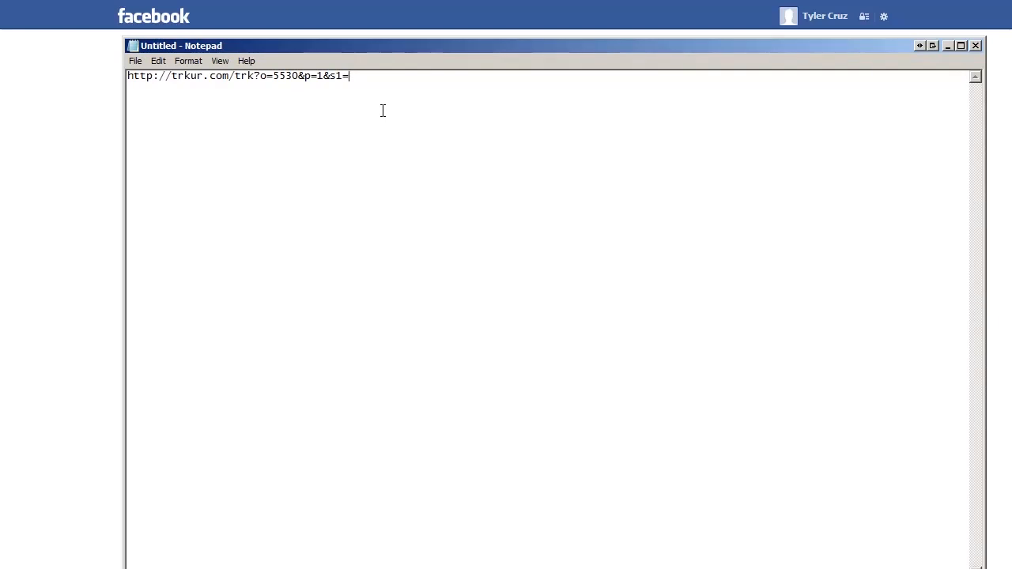
key("alt+Tab")
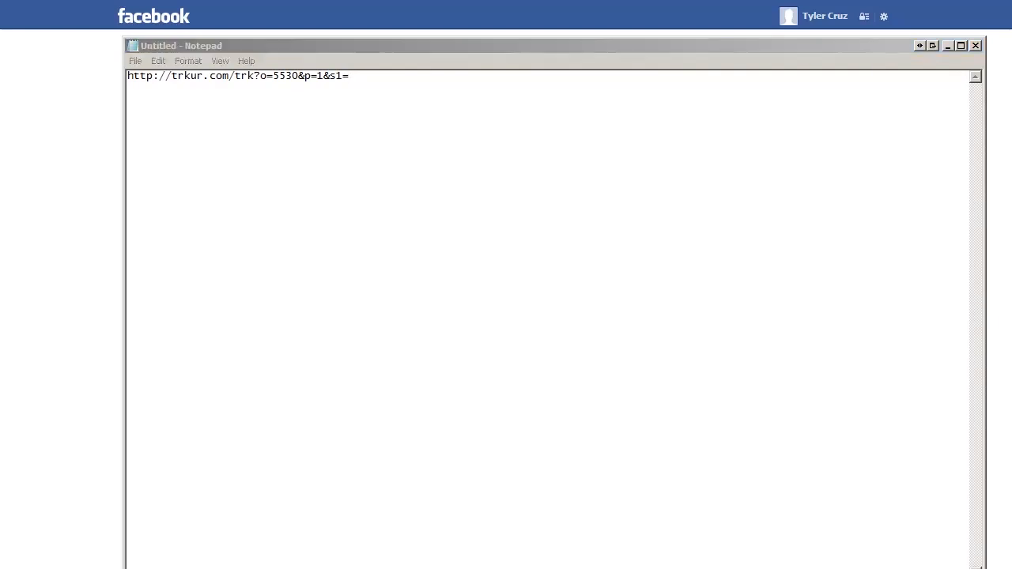
left_click_drag(388, 53, 326, 73)
Replace it with the yoursite.com link ending in keyword=, select it, and close Notepad unsaved
key("ctrl+a")
type("http://www.yoursite.com/basefile.php?c=1&key=ald9dbc3422gd3rdd23ref&keyword=")
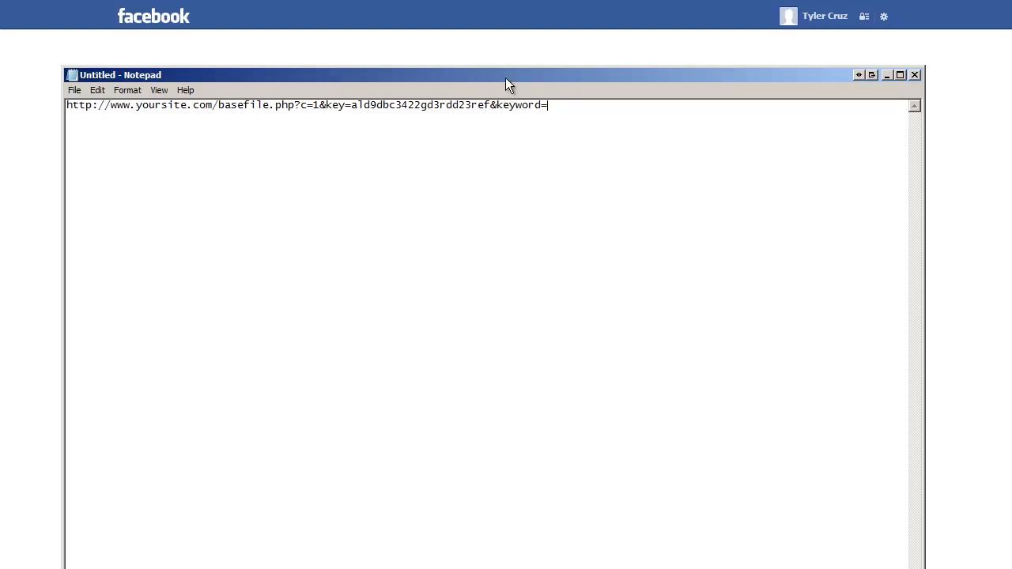
key("ctrl+a")
key("ctrl+c")
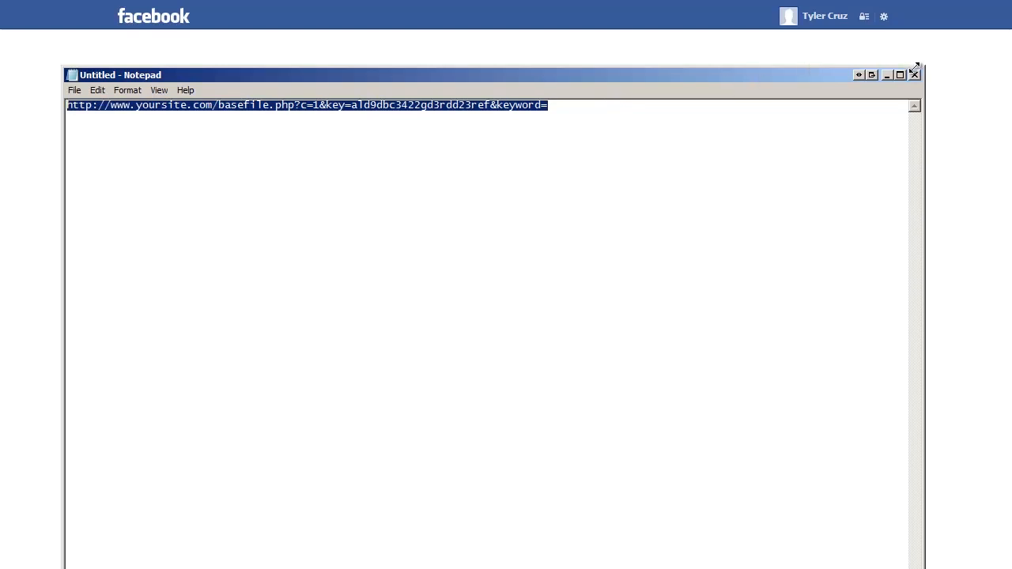
left_click(914, 74)
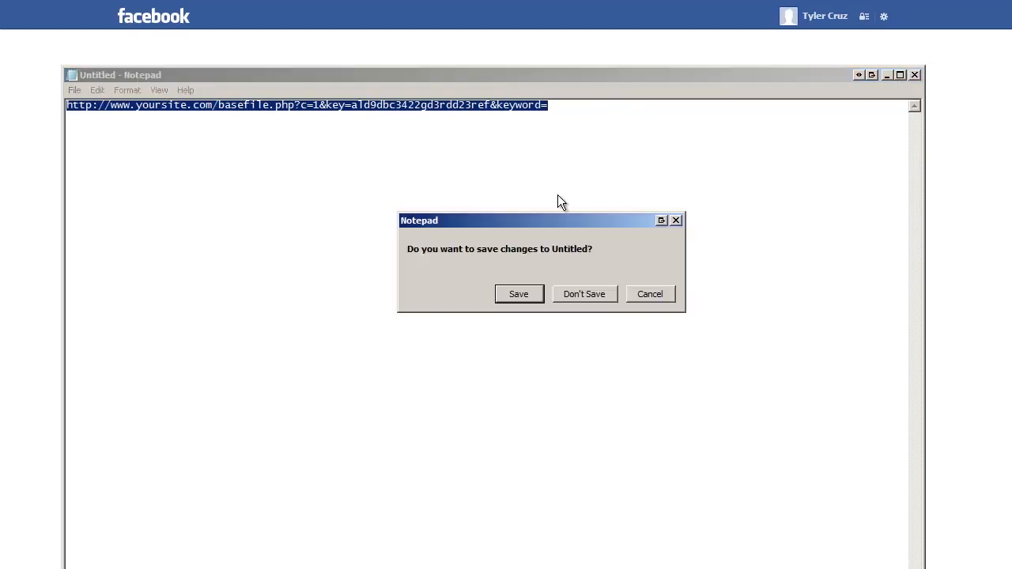
left_click(586, 294)
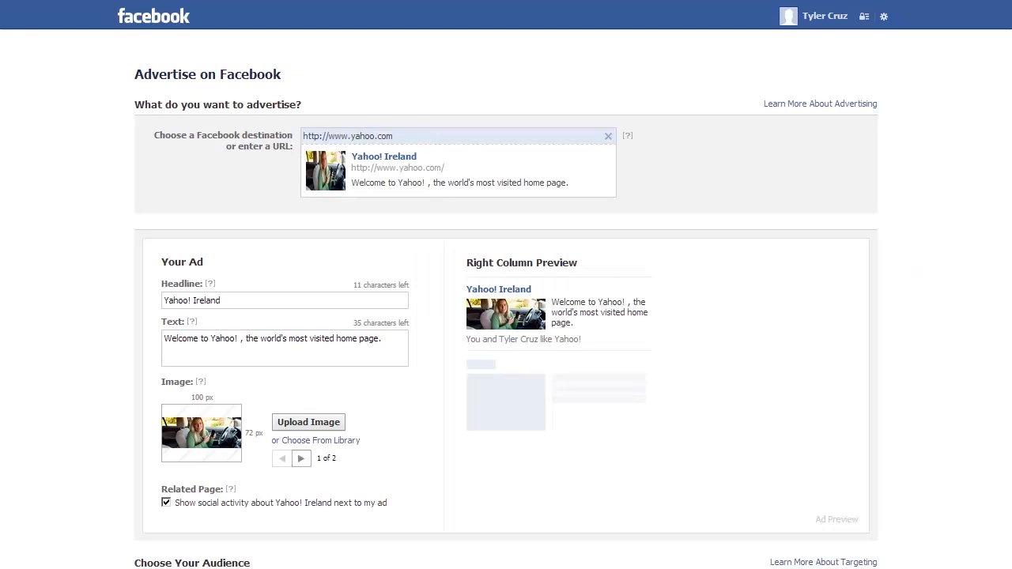
Paste the yoursite.com tracking link over the yahoo.com destination URL, then focus the Headline field
triple_click(414, 136)
key("ctrl+v")
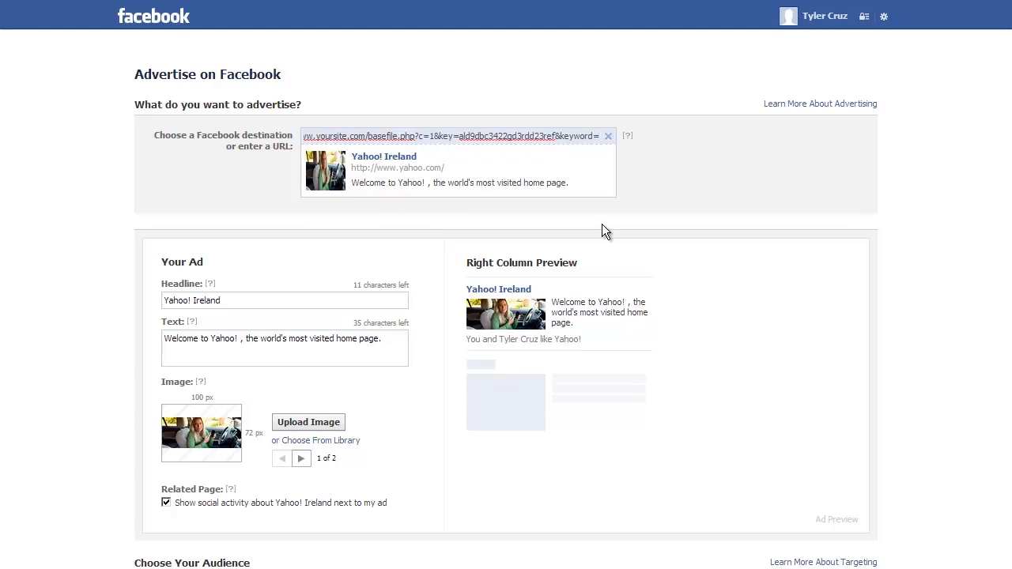
left_click(96, 284)
scroll(95, 284, "down", 1)
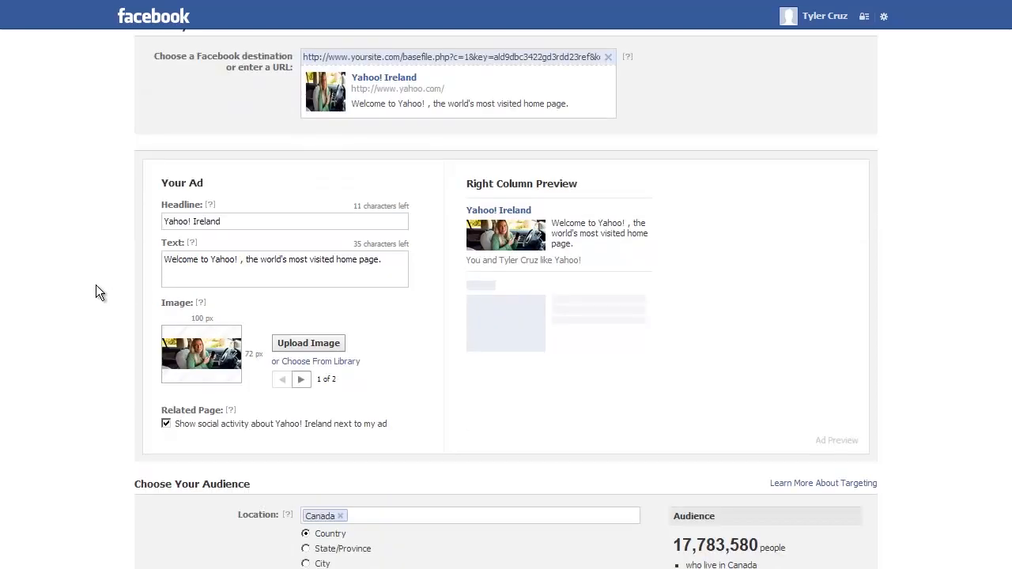
left_click(232, 221)
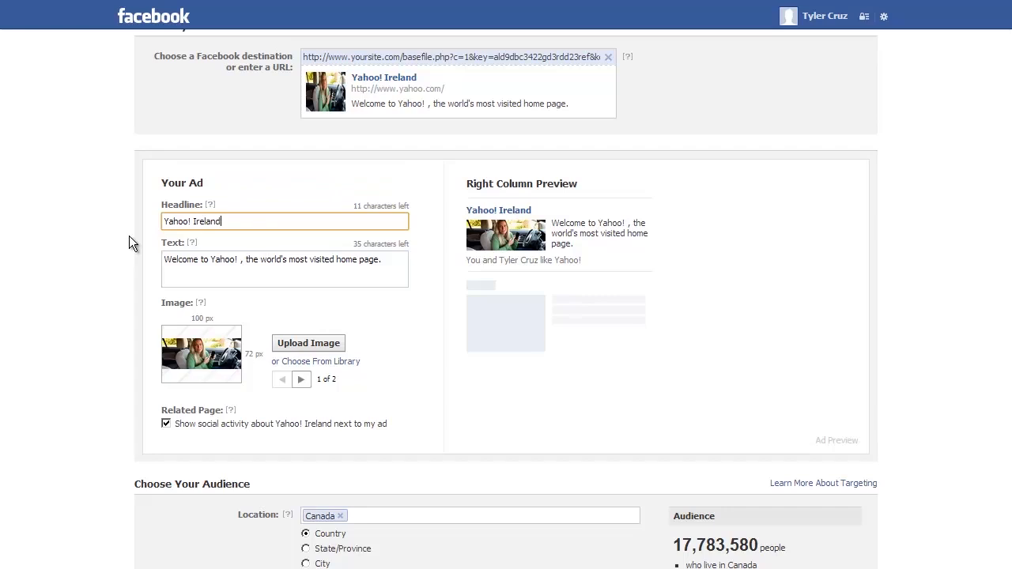
scroll(113, 283, "up", 2)
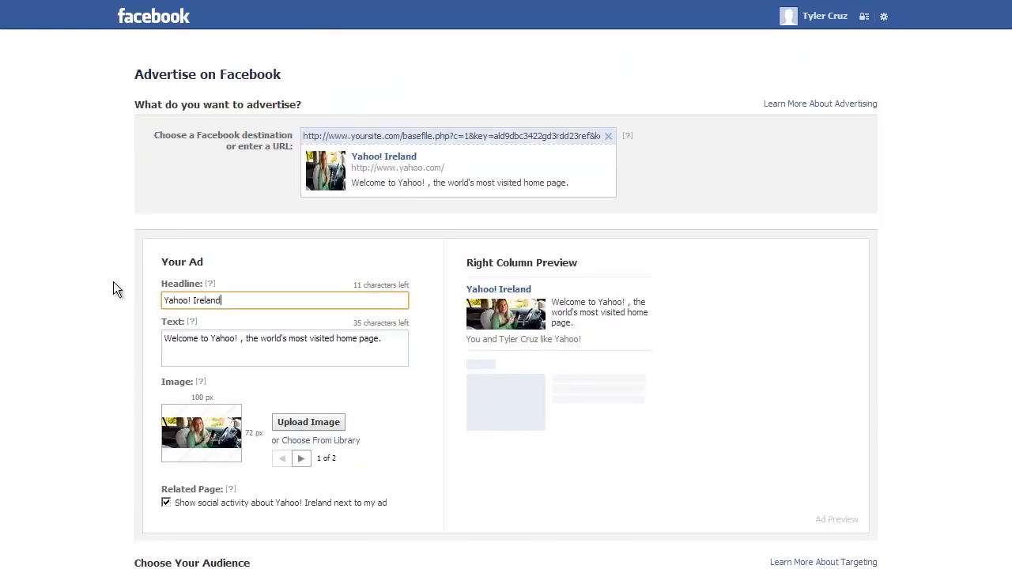
Launch a new Notepad note and position it below the ad destination and preview
key("super+r")
key("Return")
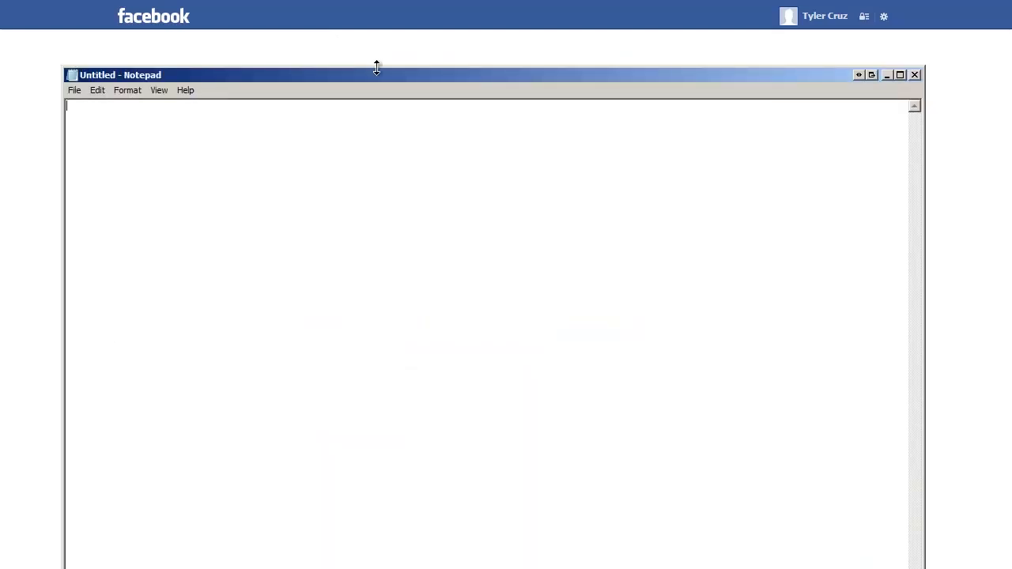
left_click_drag(369, 73, 358, 197)
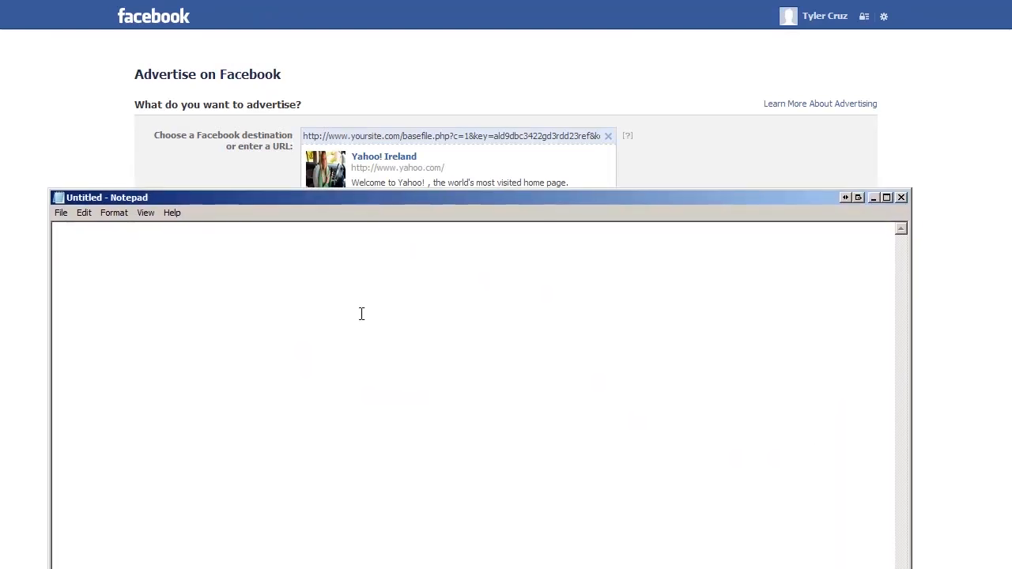
mouse_move(384, 199)
left_mouse_down()
mouse_move(390, 267)
mouse_move(384, 218)
left_mouse_up()
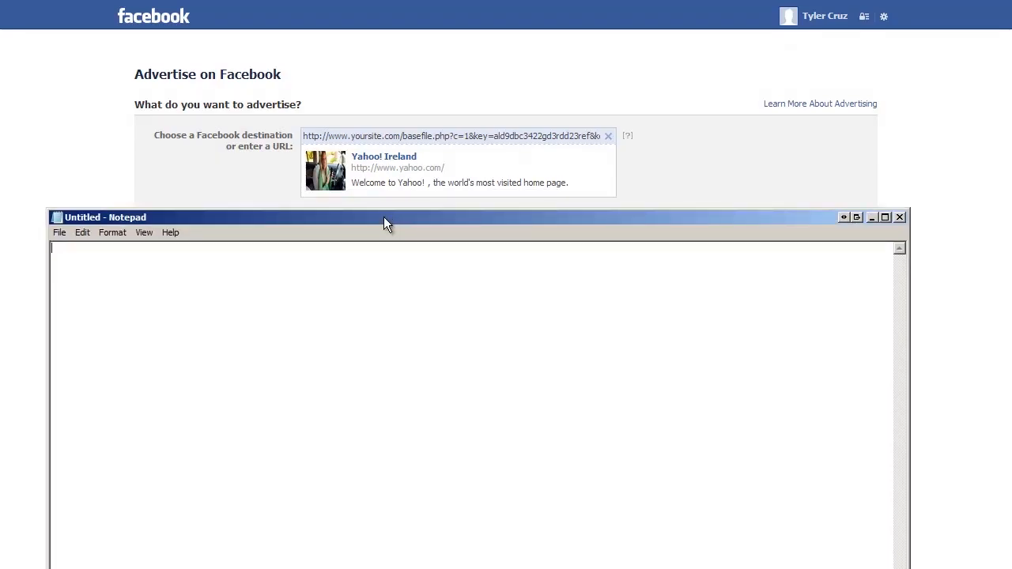
mouse_move(383, 218)
left_mouse_down()
mouse_move(402, 181)
mouse_move(397, 206)
left_mouse_up()
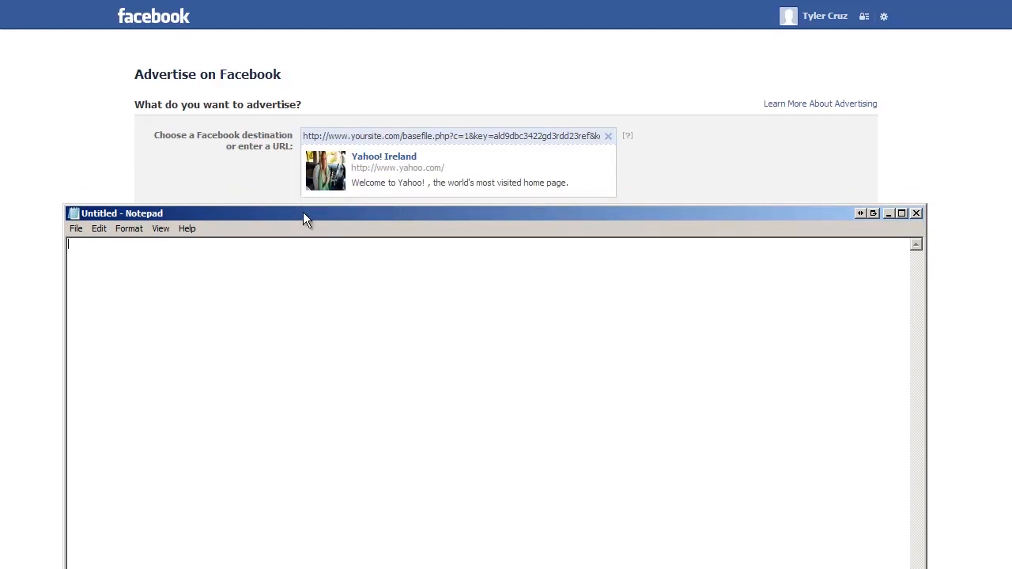
left_click_drag(303, 212, 317, 159)
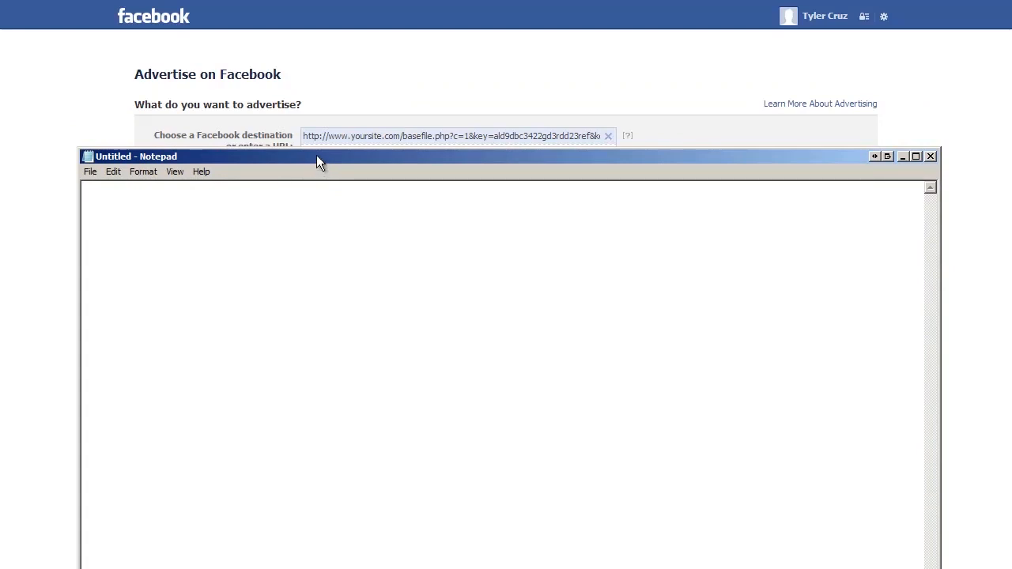
left_click_drag(349, 161, 335, 208)
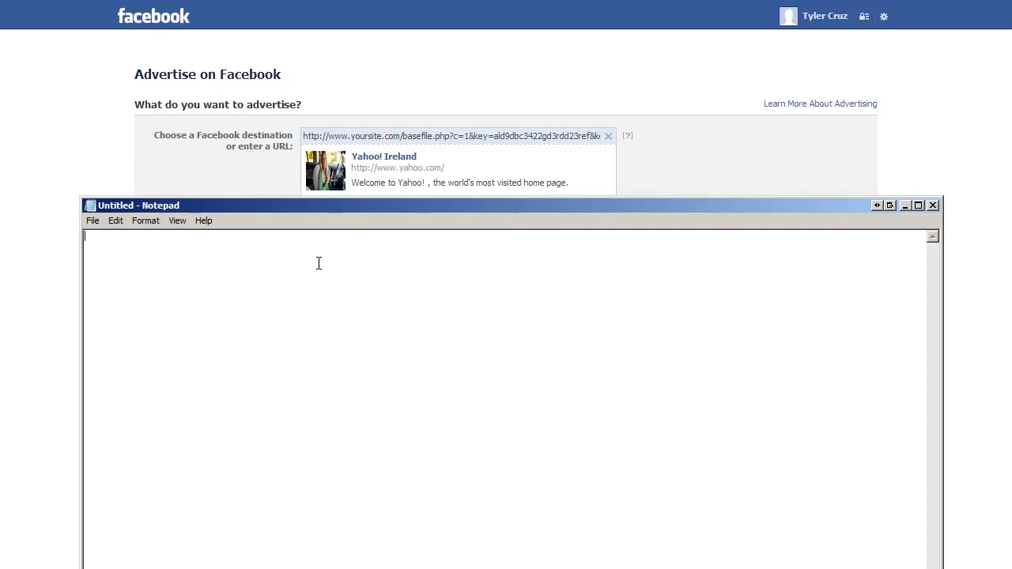
left_click_drag(290, 204, 290, 338)
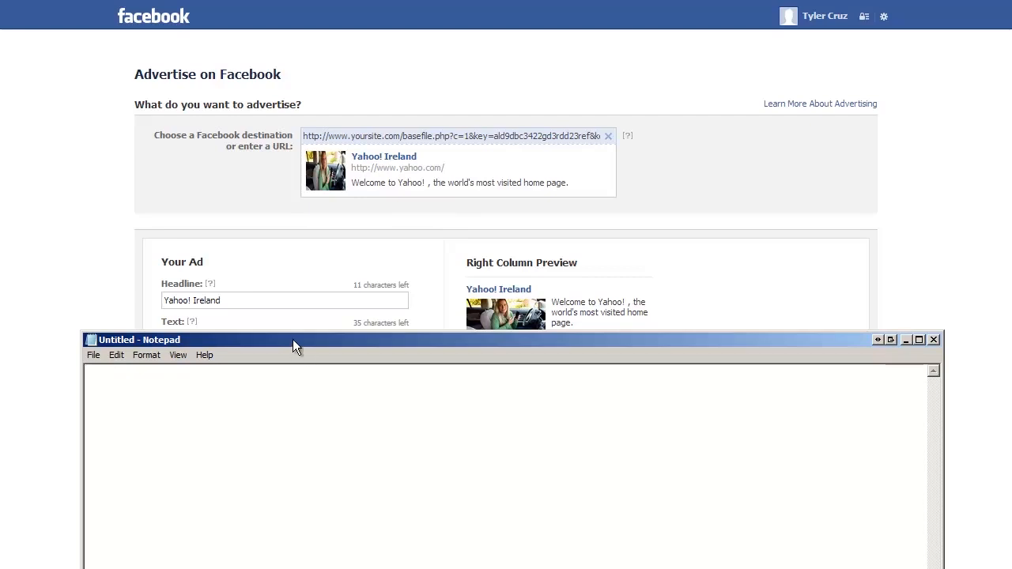
left_click_drag(293, 341, 289, 289)
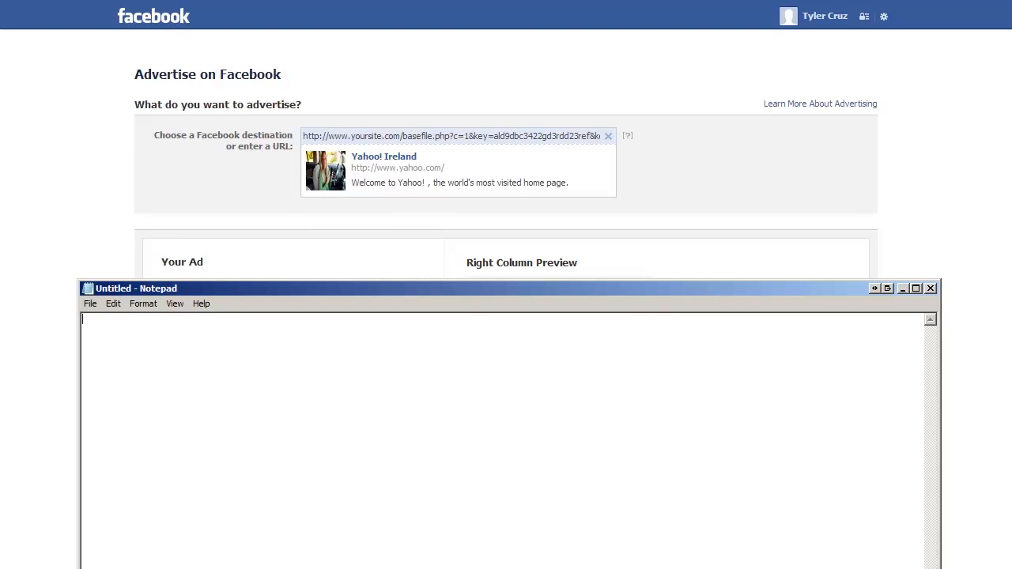
left_click(262, 416)
Write the heading 'Angle Ideas' above the bullet '- People that enjoy the outdoors'
type("- People")
key("Return")
key("Up")
type("Angles")
key("BackSpace")
key("BackSpace")
type("Ideas  -")
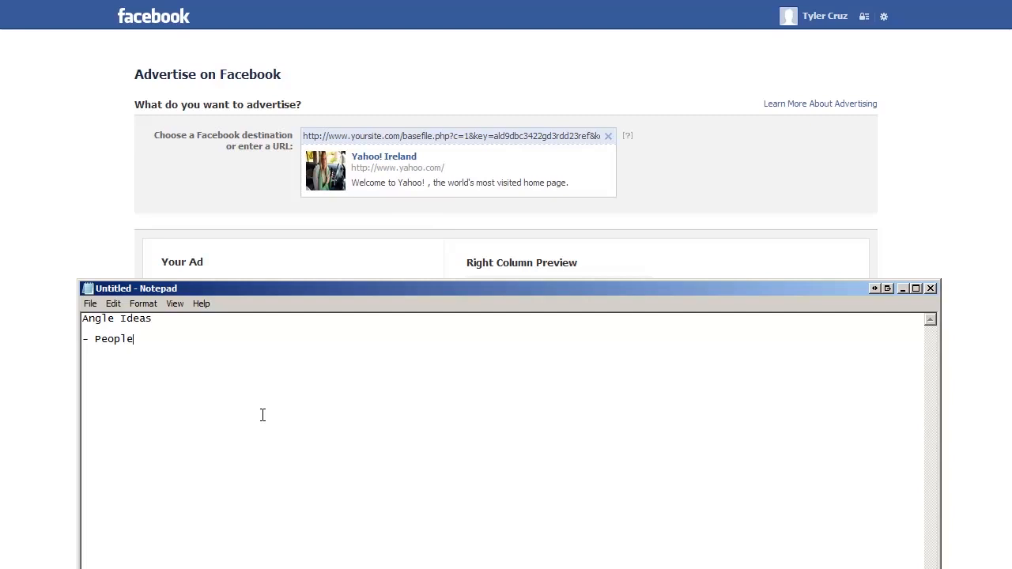
type(" People that enjoy the outdoors")
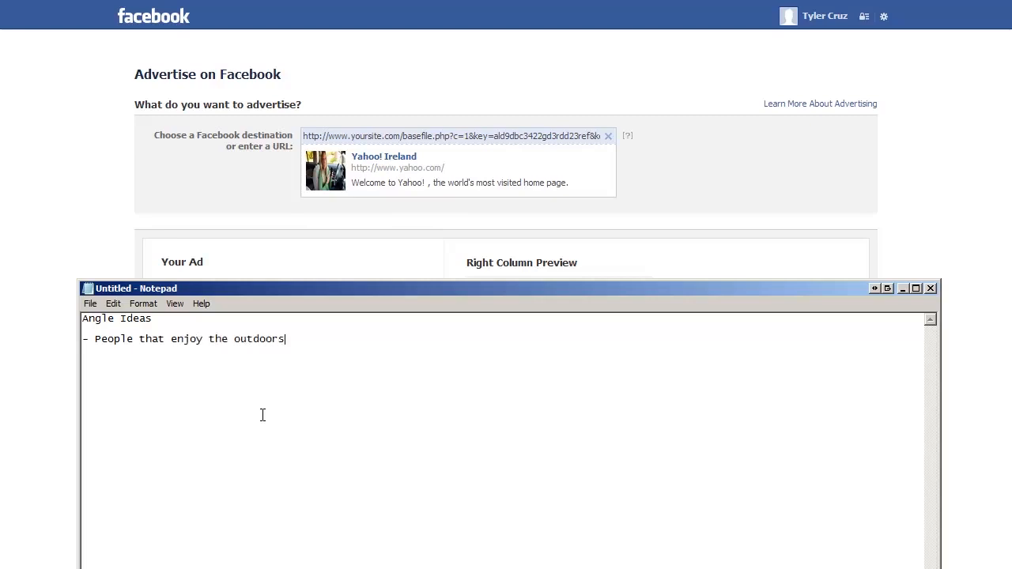
left_click_drag(293, 289, 312, 296)
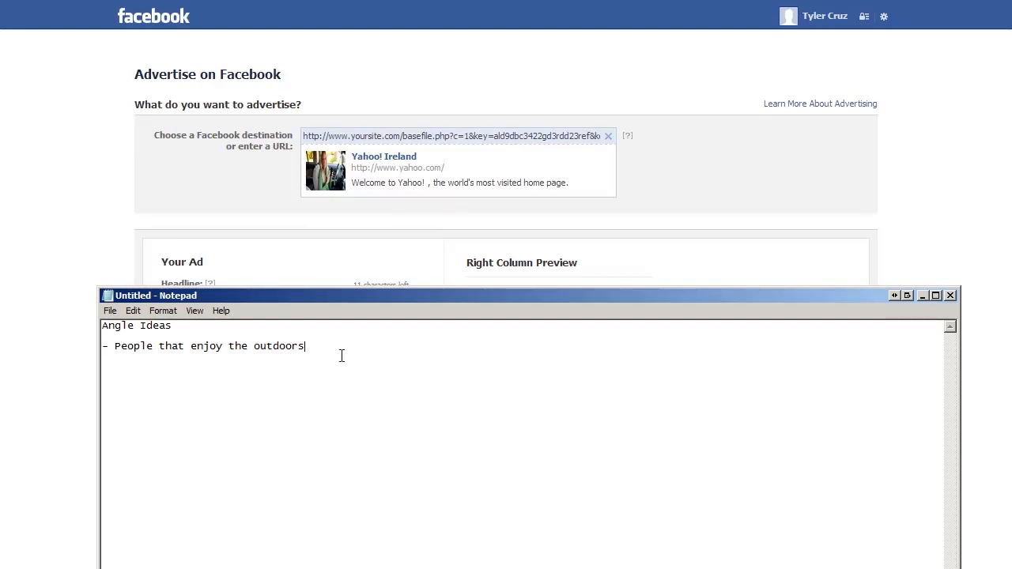
Append 'Romance, Travel' to the '- People that enjoy the outdoors' bullet
left_click_drag(341, 353, 99, 349)
left_click(278, 355)
left_click_drag(337, 301, 305, 381)
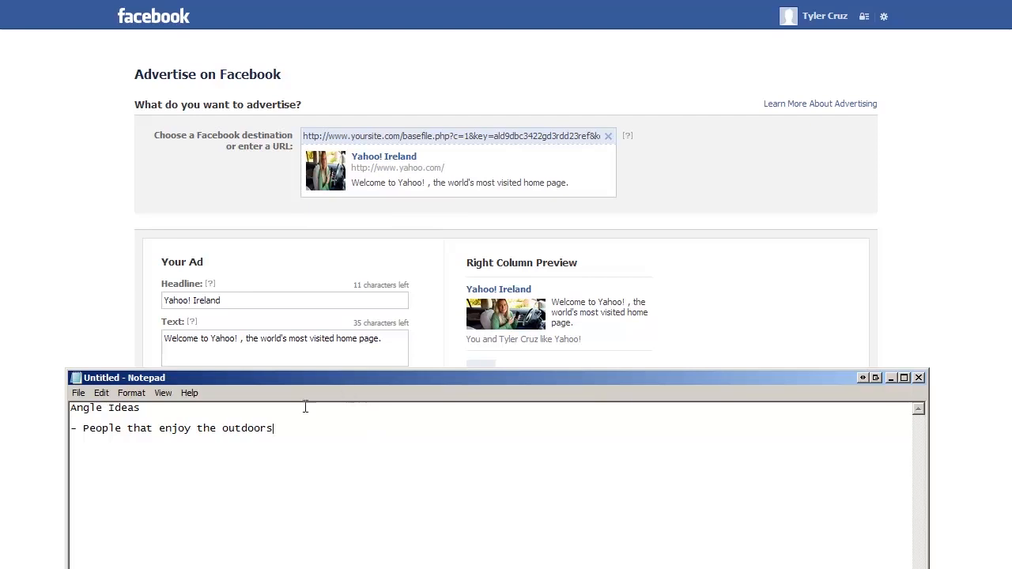
left_click_drag(274, 429, 86, 434)
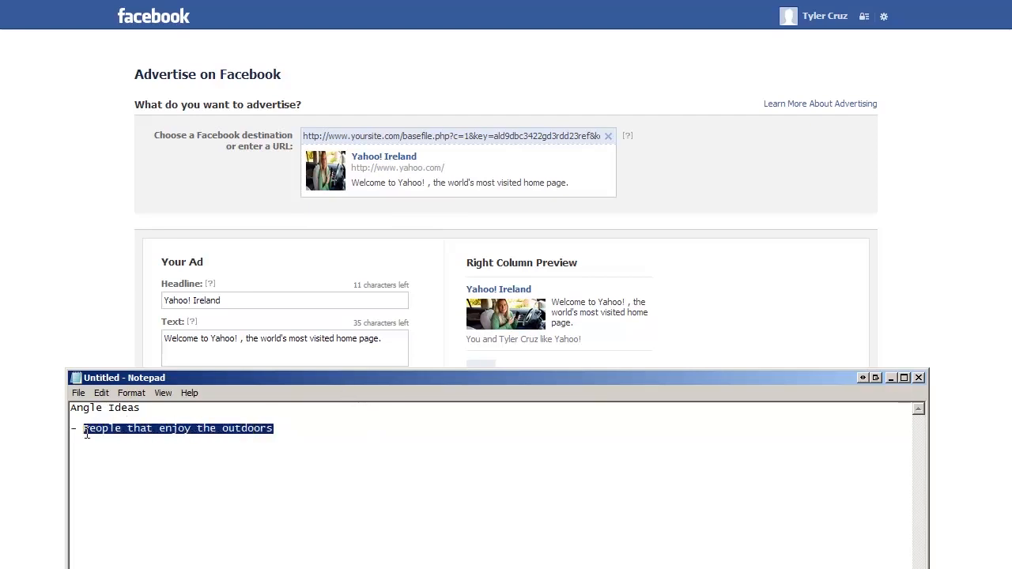
left_click(214, 458)
left_click(331, 435)
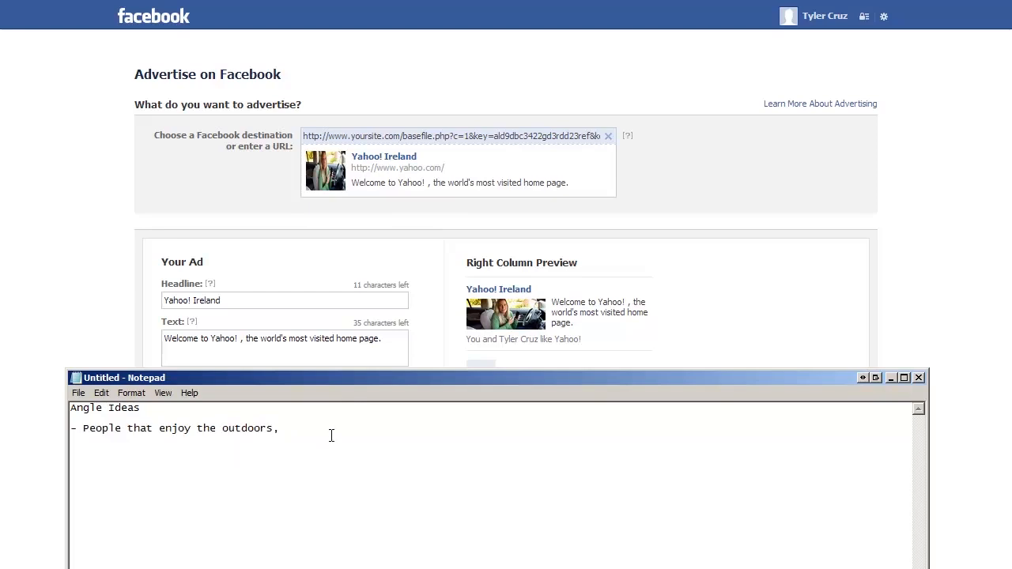
type("Romance")
type(",")
type("Travel")
Highlight the outdoors and Travel interests, then add a '- Image Sourcing' bullet beneath them
left_click_drag(463, 448, 43, 434)
left_click(456, 443)
left_click_drag(381, 435, 229, 429)
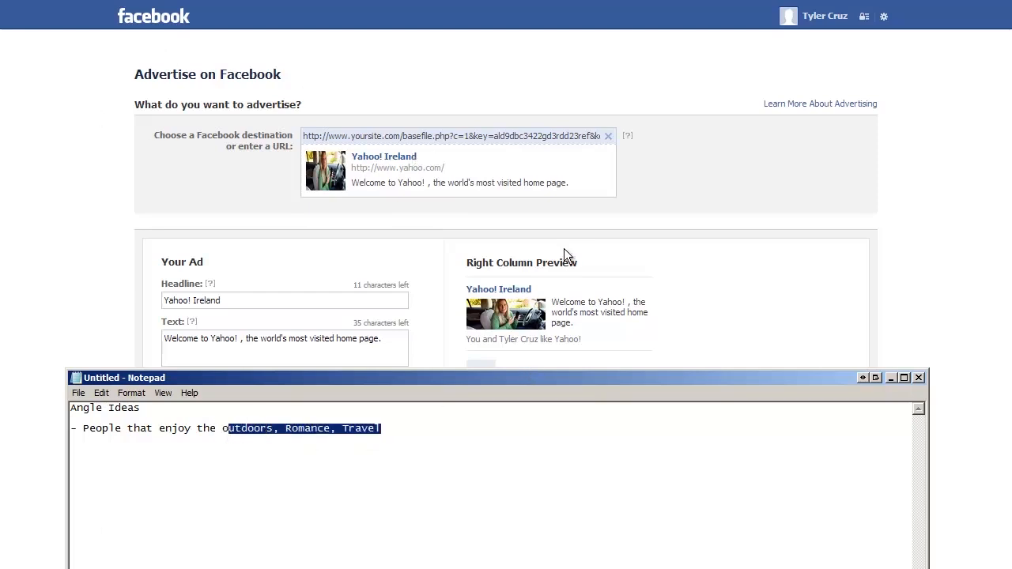
left_click(517, 426)
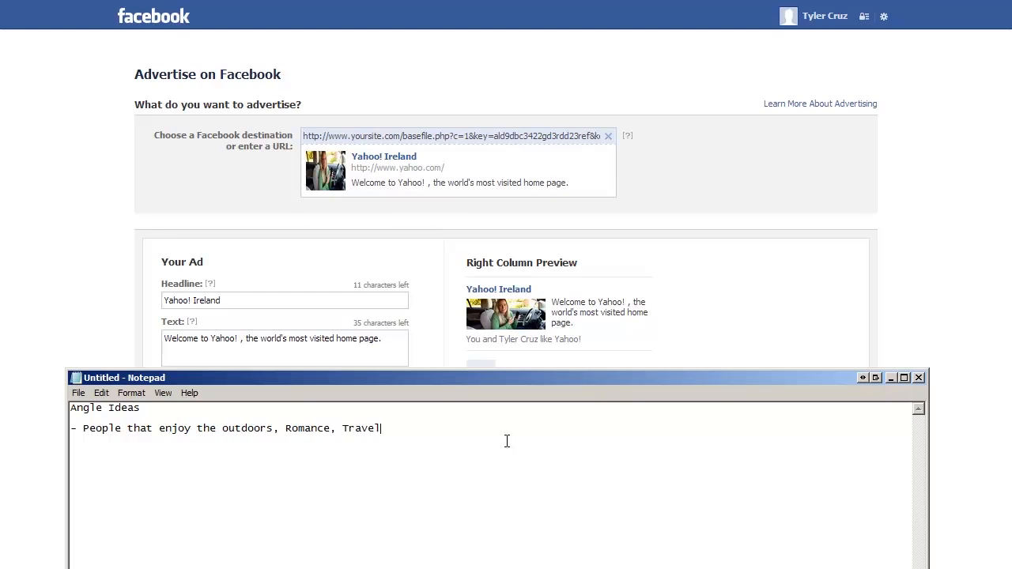
left_click_drag(279, 428, 204, 428)
left_click(289, 428)
left_click_drag(348, 428, 400, 429)
left_click(509, 451)
key("Return")
type("- Image Sourcing")
Scroll through the image section of the Facebook ad form
left_click(73, 293)
scroll(355, 199, "down", 2)
scroll(353, 201, "up", 2)
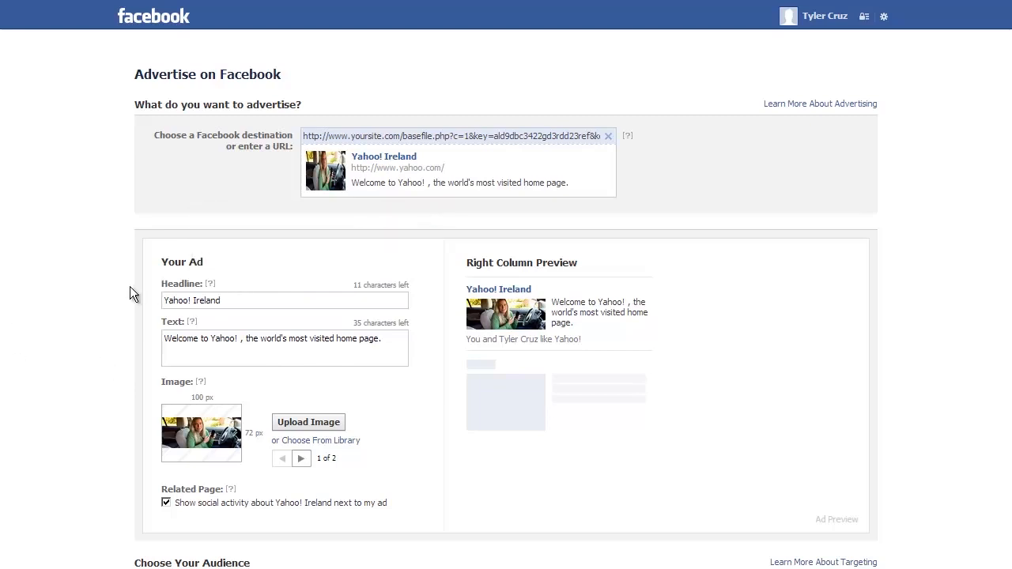
Back in Notepad, append '30 images' to the Image Sourcing line
key("alt+Tab")
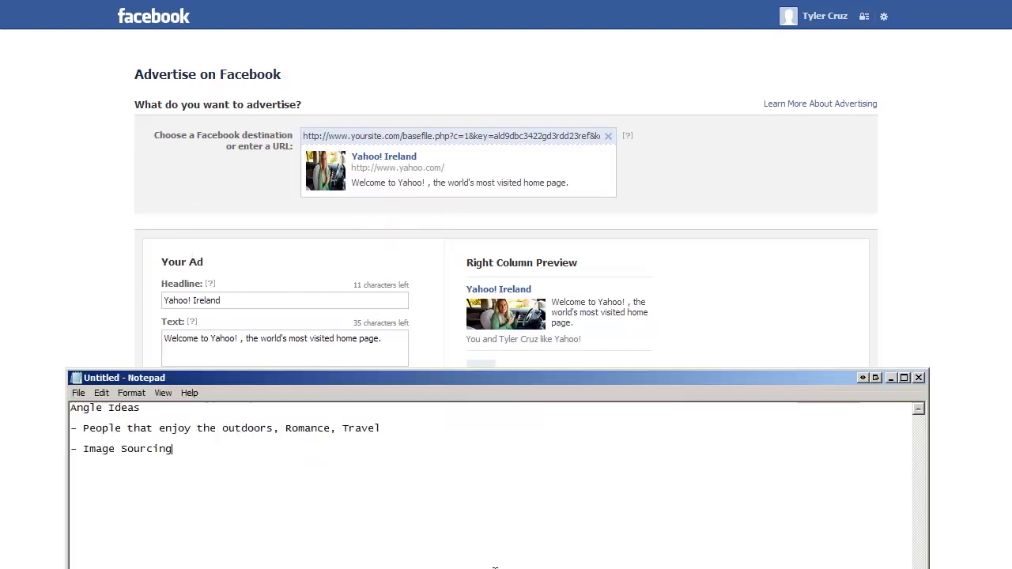
left_click_drag(383, 429, 220, 429)
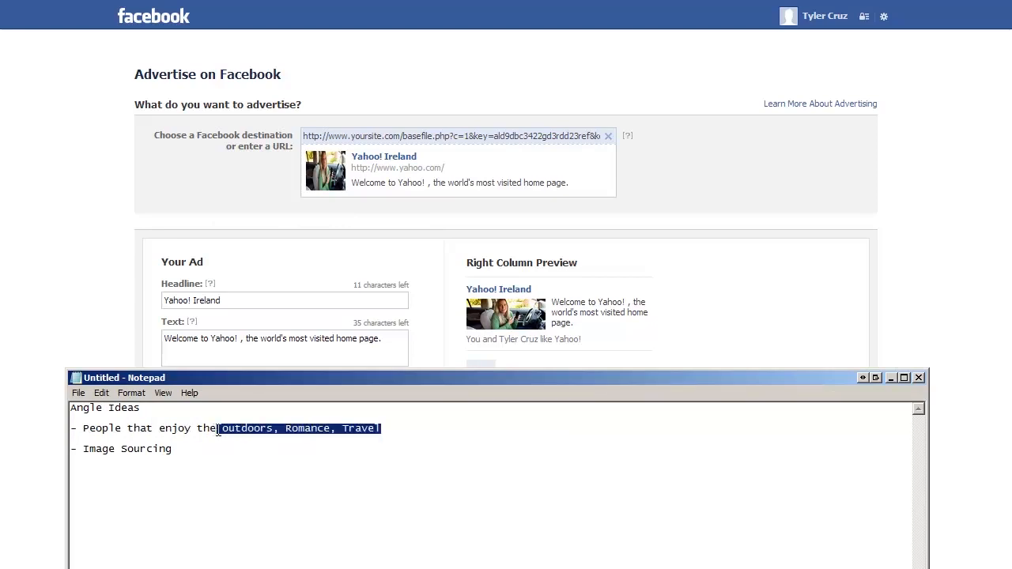
left_click(235, 448)
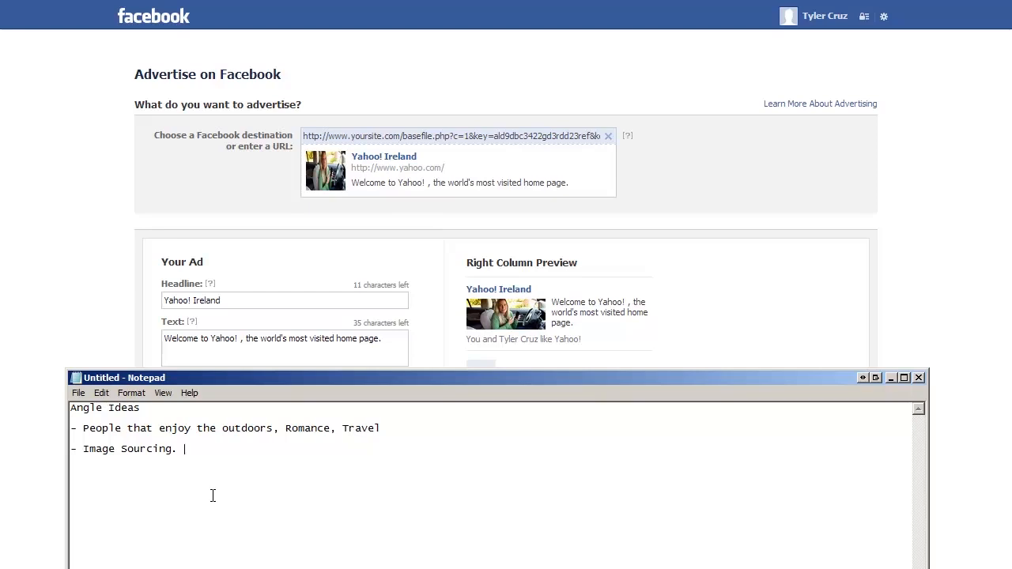
type("30 images")
left_click_drag(191, 449, 246, 449)
double_click(236, 428)
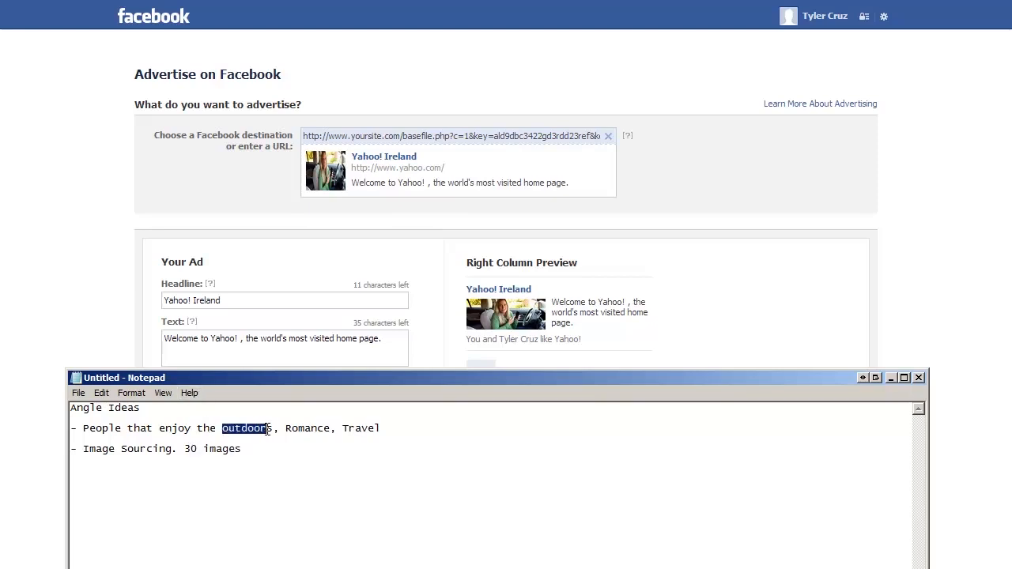
left_click(265, 449)
Highlight the Romance interest and the 30 images target to review the notes
left_click_drag(280, 428, 316, 429)
left_click(320, 447)
left_click_drag(255, 450, 307, 454)
left_click_drag(248, 451, 190, 451)
left_click(263, 458)
left_click_drag(241, 429, 381, 431)
left_click(338, 435)
left_click(691, 335)
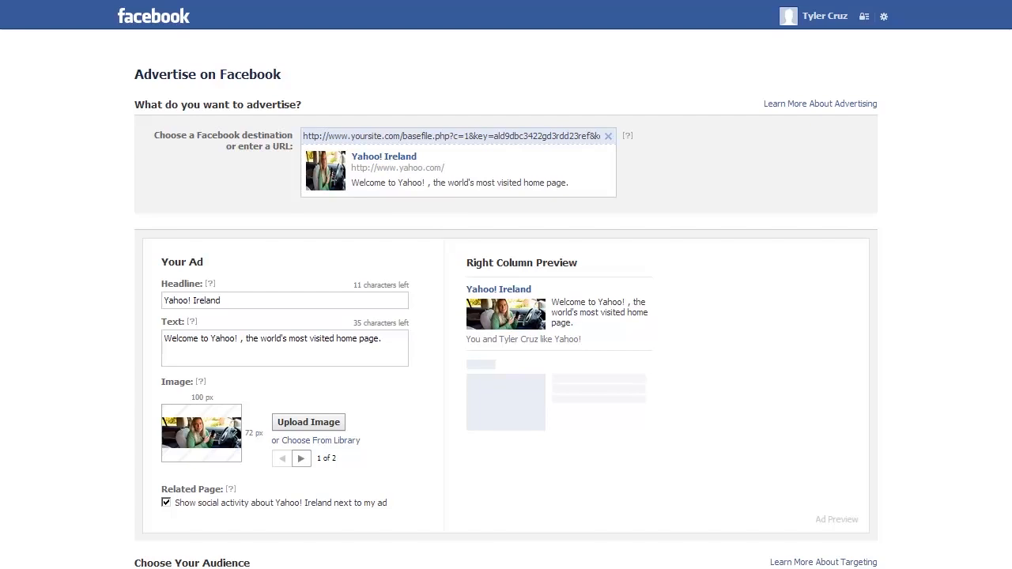
Switch from the Facebook ad form to the Angle Ideas notes
key("alt+Tab")
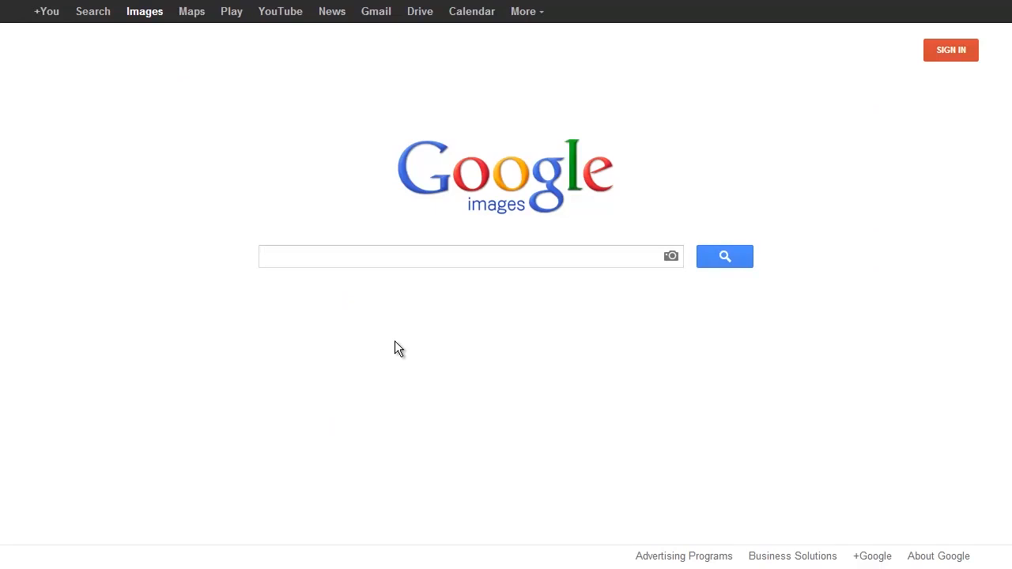
Search Google Images for 'woman hitchhiking' and dismiss the low-memory warning
type("woman hitchhiking")
key("Return")
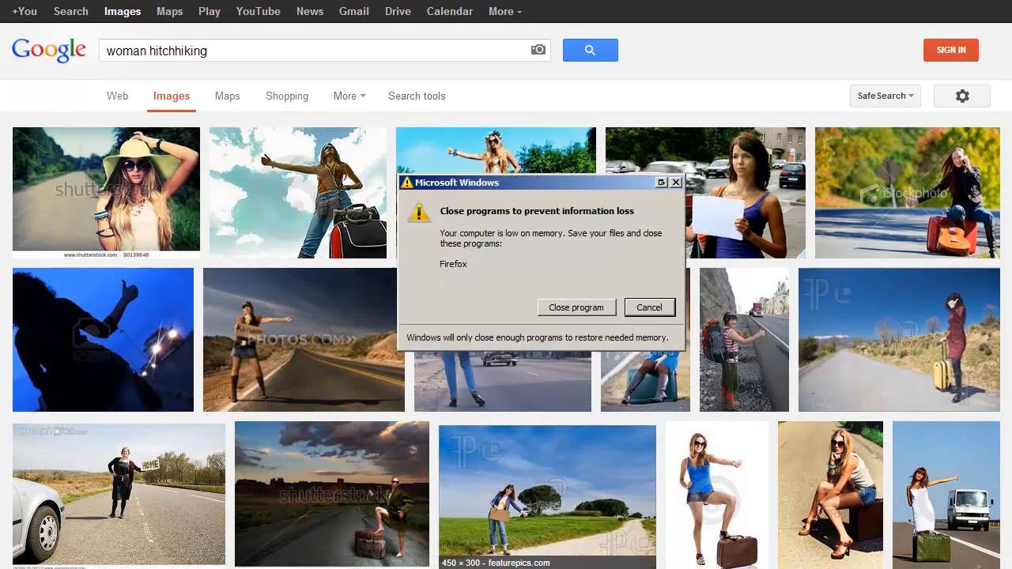
left_click(652, 309)
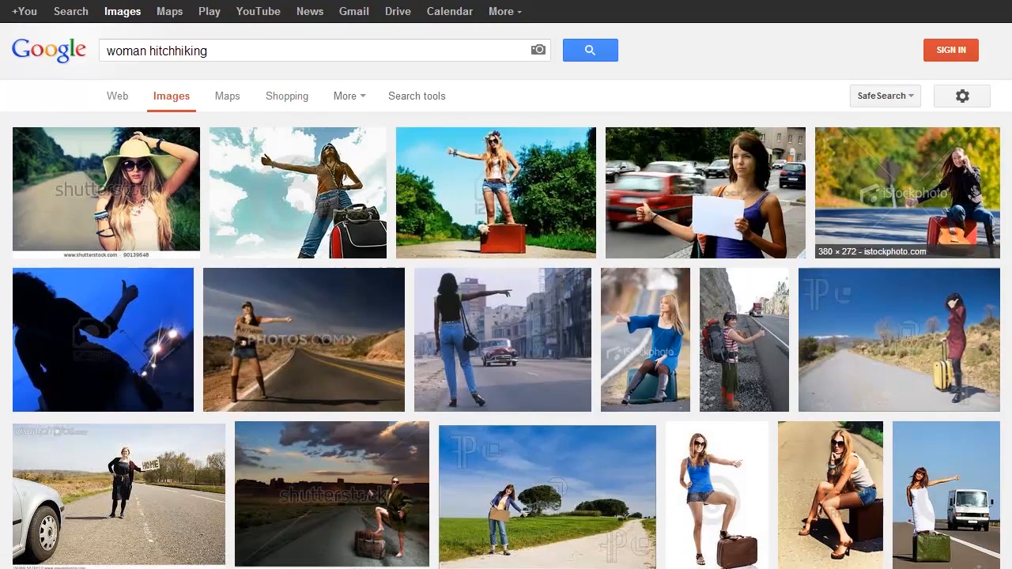
scroll(506, 316, "down", 3)
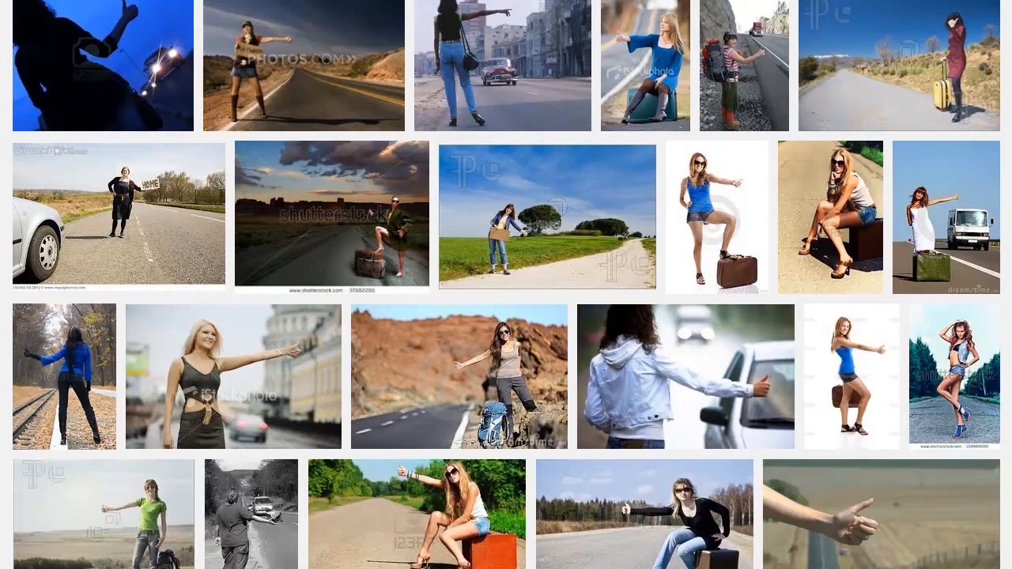
scroll(353, 32, "up", 3)
Refine the image search to 'older woman hitchhiking'
left_click(204, 50)
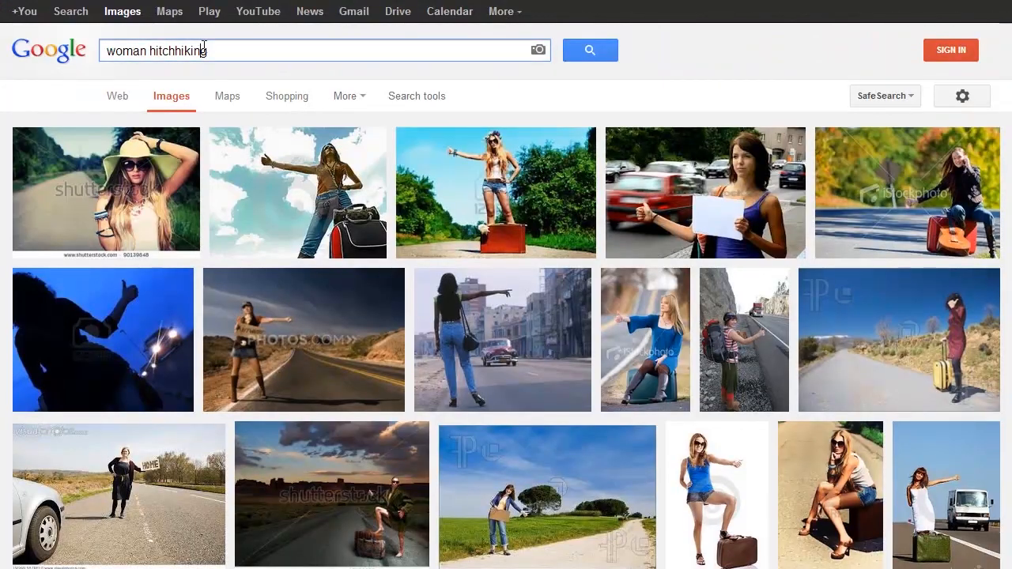
type("older")
key("Return")
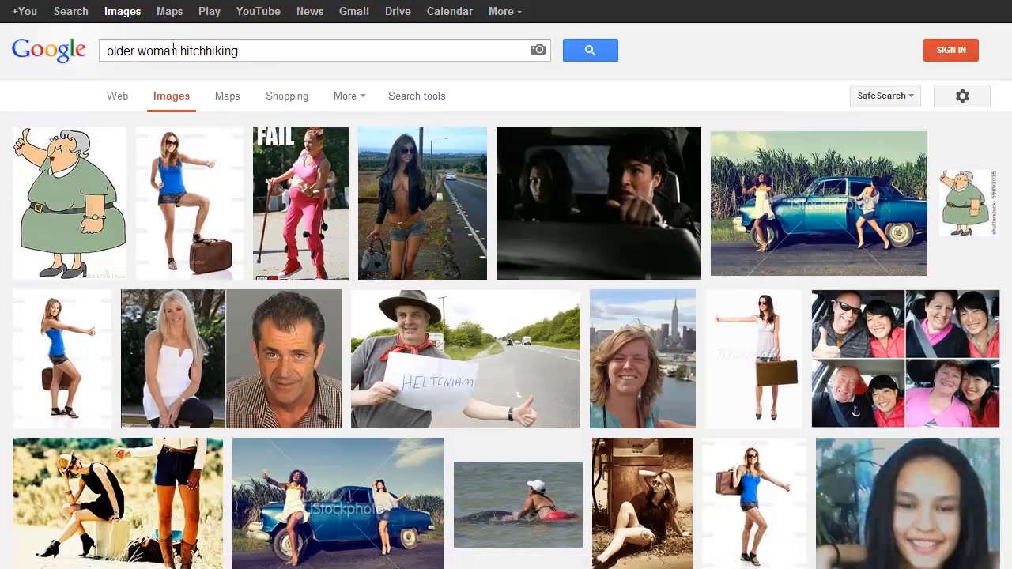
left_click_drag(179, 51, 317, 61)
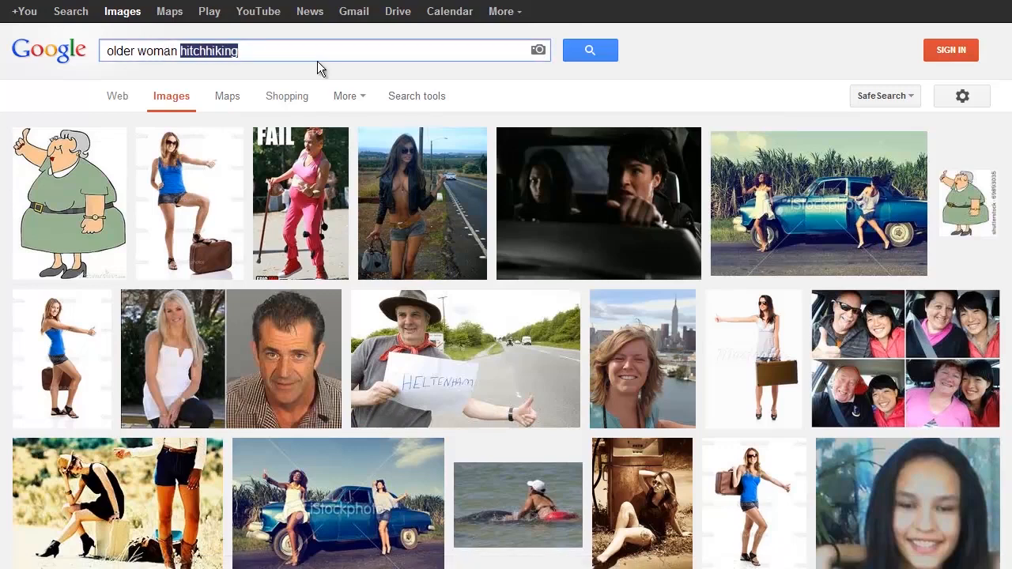
type("outdoors")
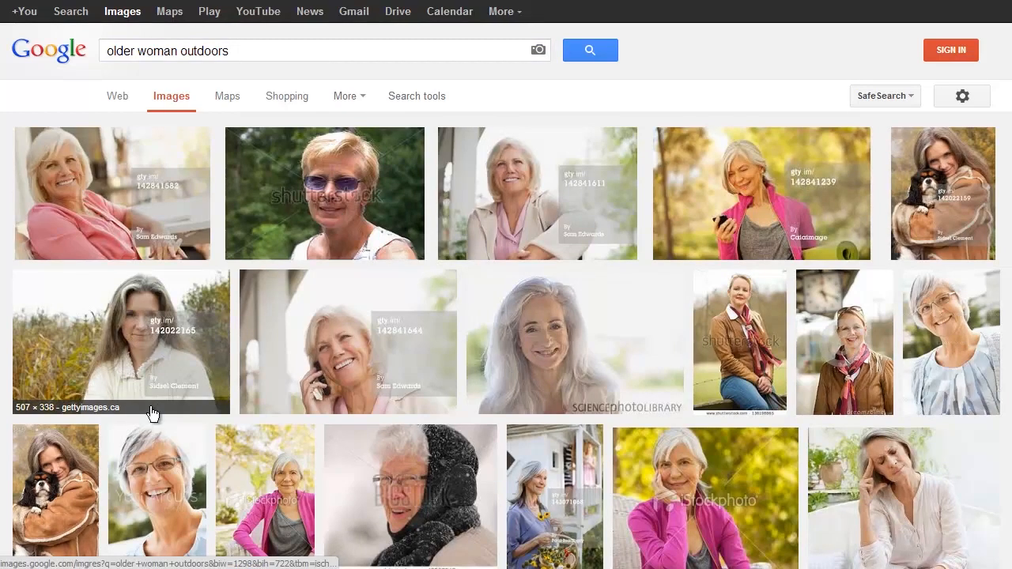
scroll(146, 401, "down", 2)
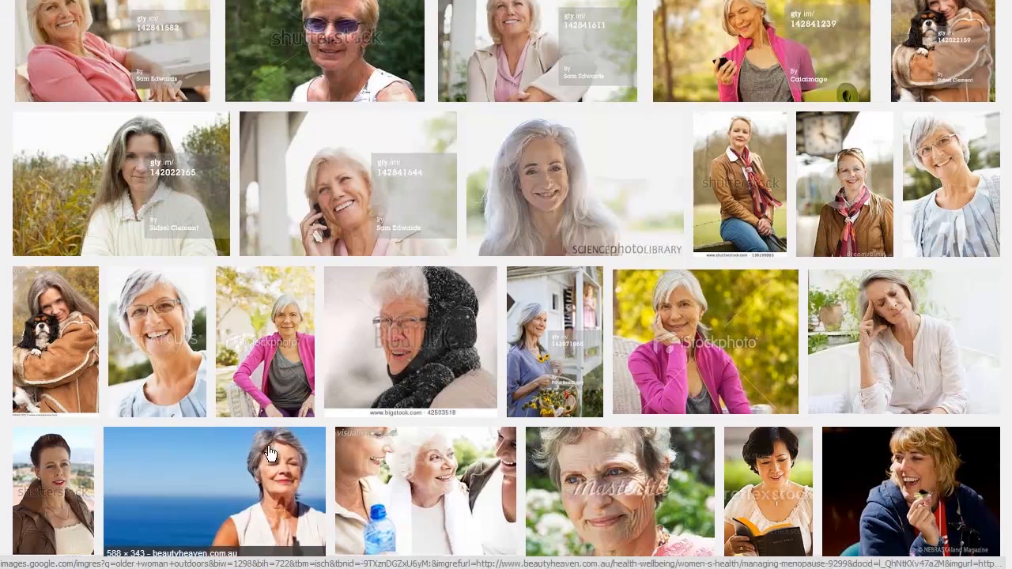
scroll(269, 452, "down", 1)
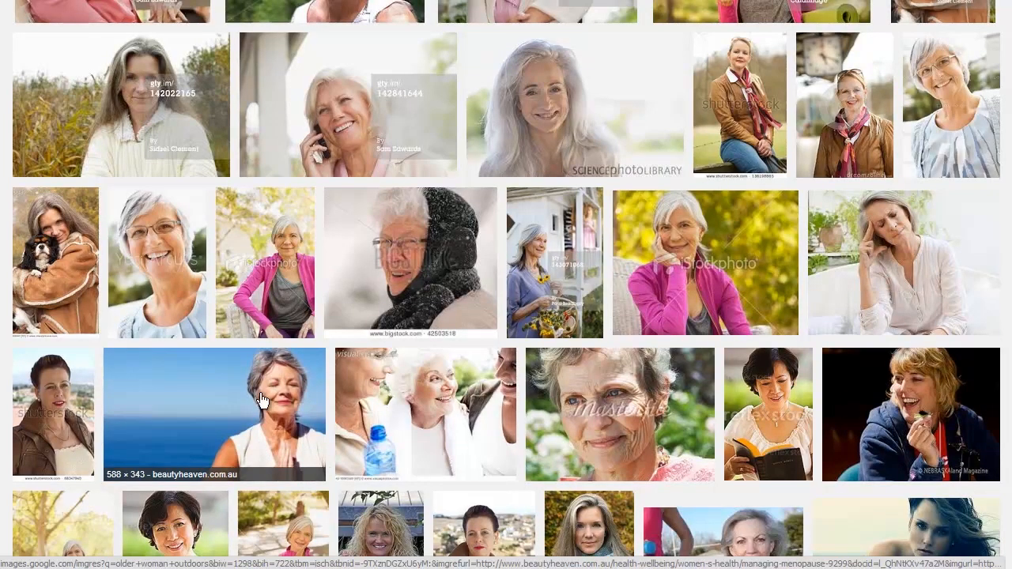
scroll(239, 405, "down", 3)
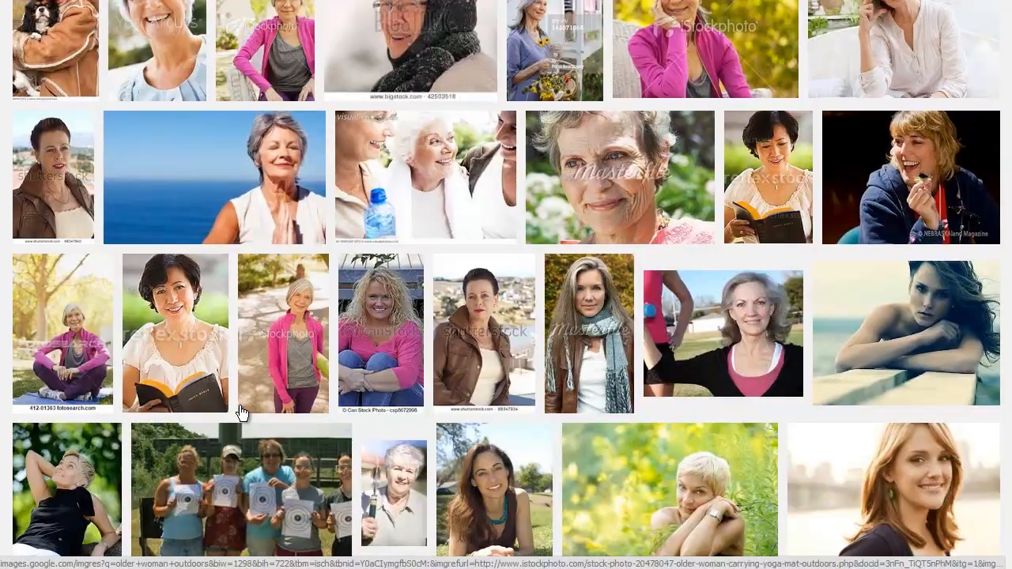
scroll(372, 433, "down", 2)
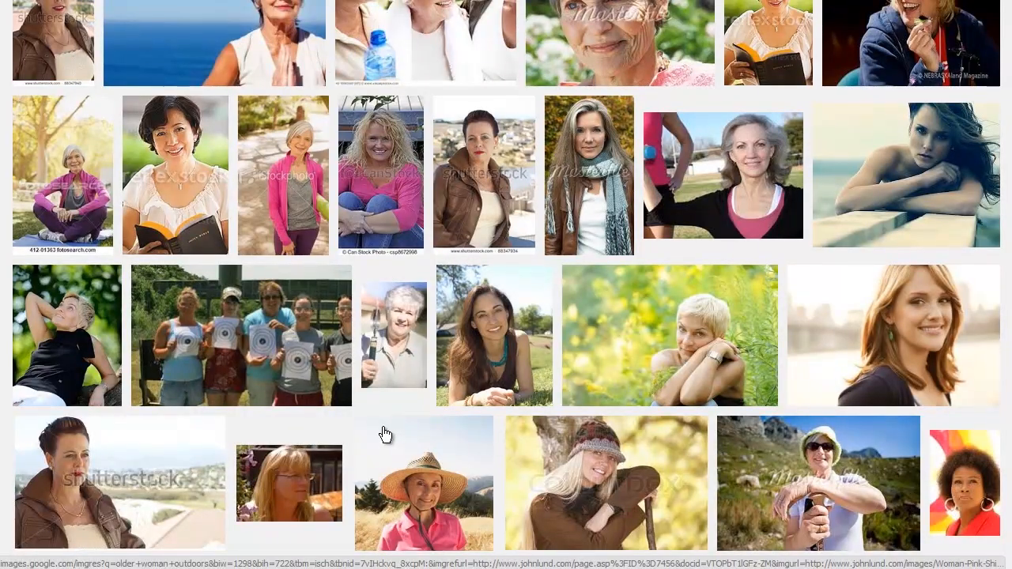
scroll(385, 434, "down", 2)
scroll(383, 435, "down", 2)
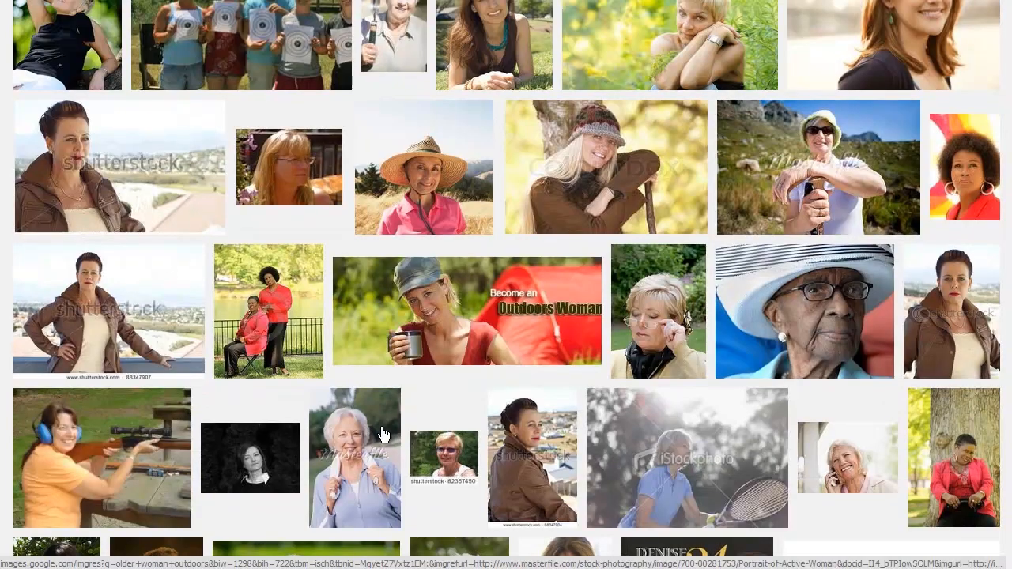
scroll(381, 434, "down", 2)
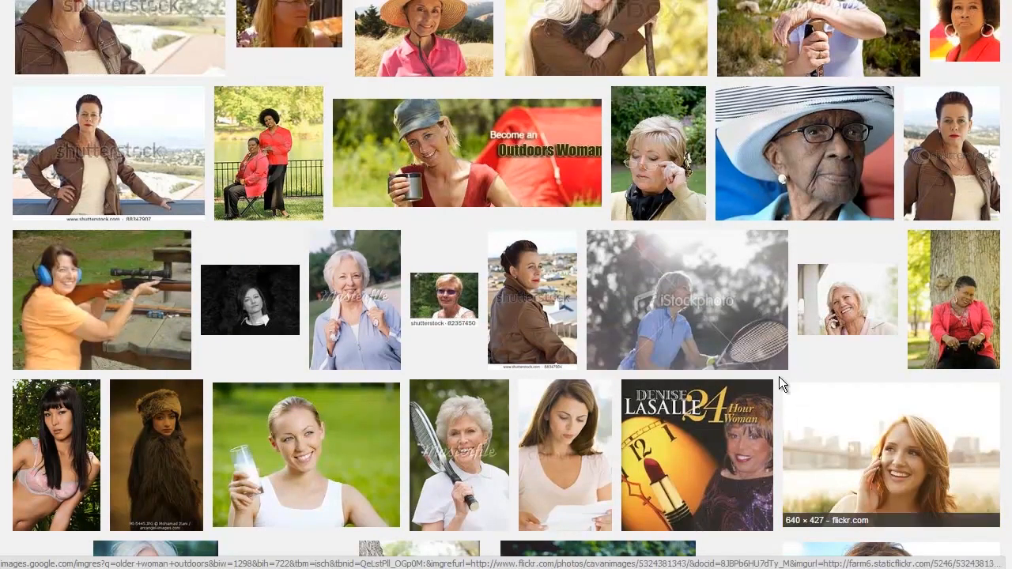
scroll(609, 284, "down", 3)
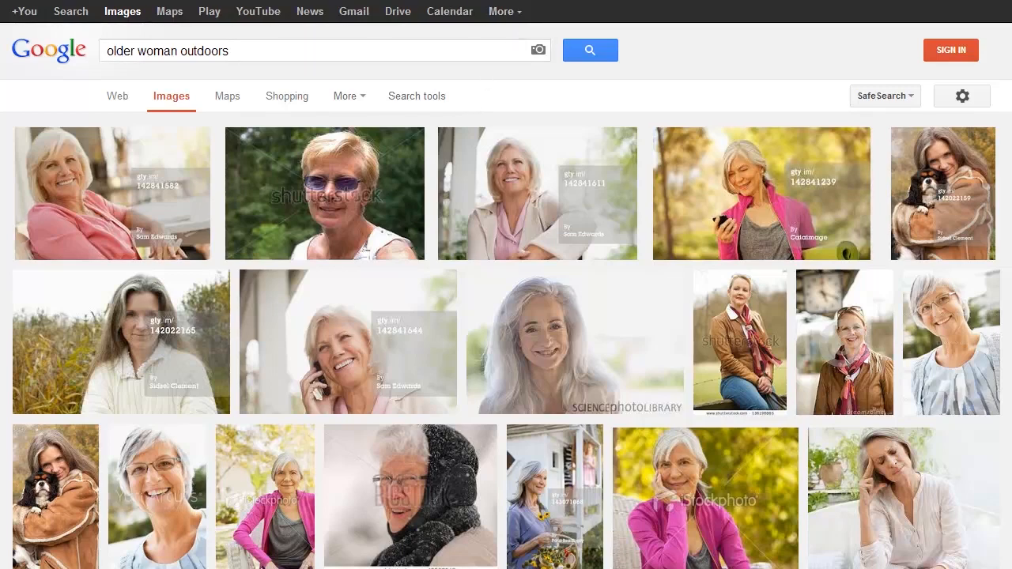
Bring up the Angle Ideas notes and move the window higher on screen
key("alt+Tab")
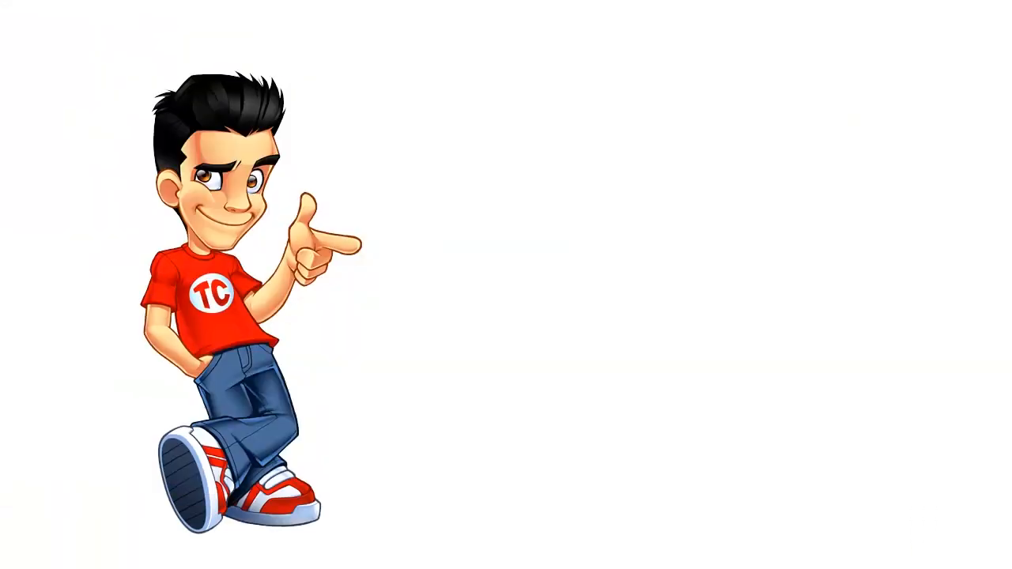
left_click_drag(413, 385, 432, 110)
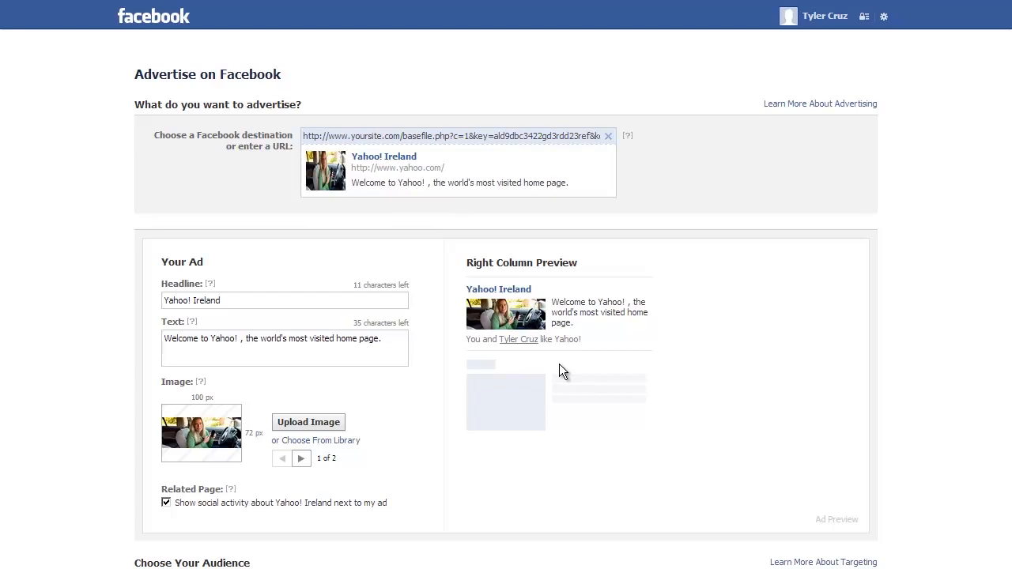
middle_click(94, 234)
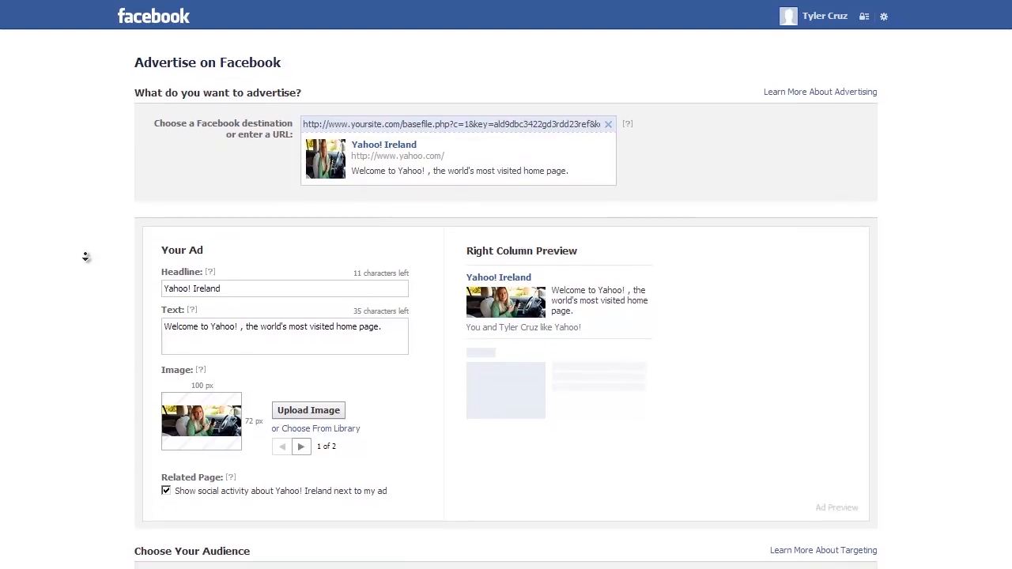
middle_click(85, 260)
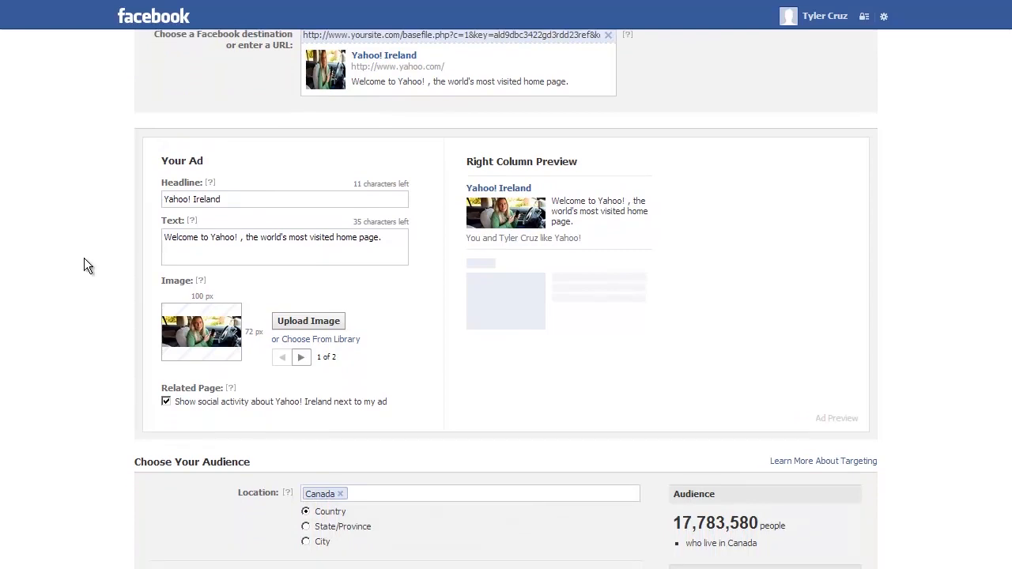
scroll(84, 258, "up", 1)
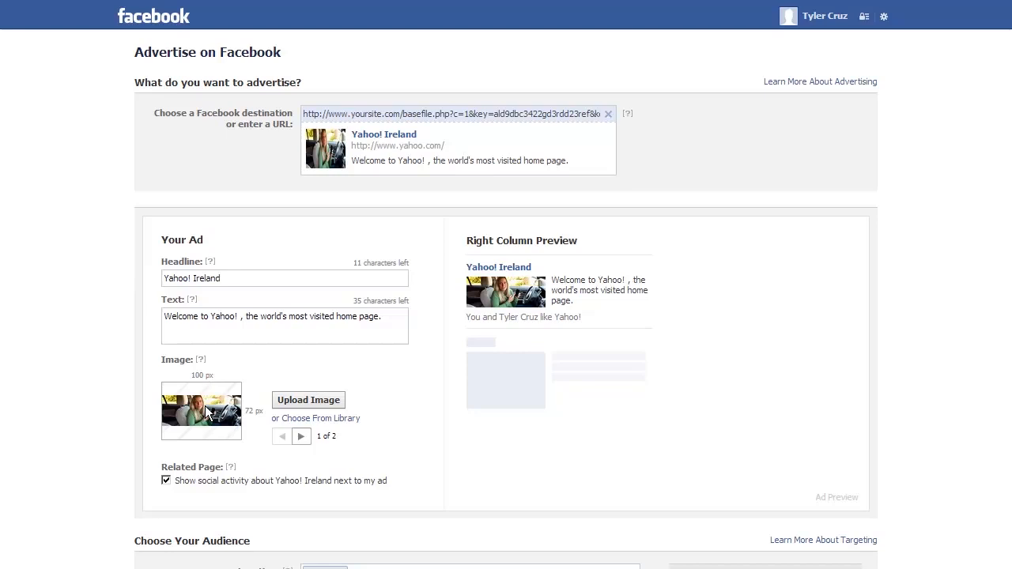
Place the caret in the ad headline and body text to review them
left_click(273, 277)
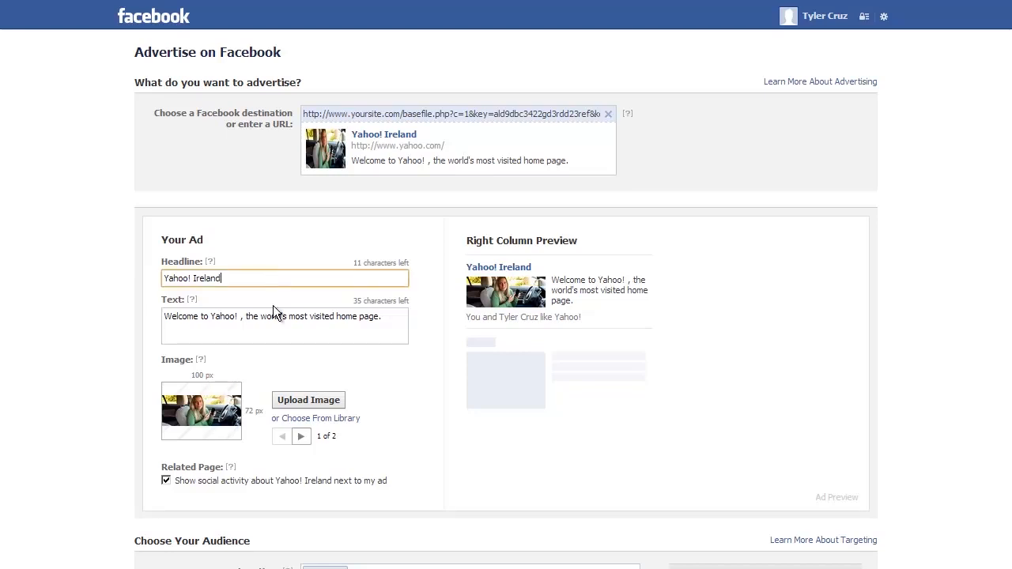
left_click_drag(380, 316, 217, 416)
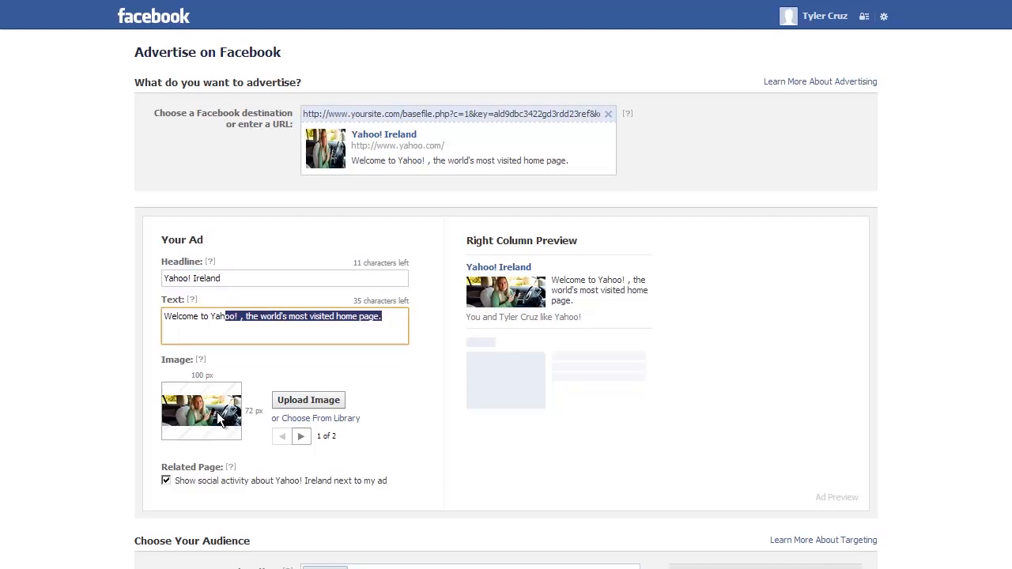
left_click(240, 278)
left_click(223, 326)
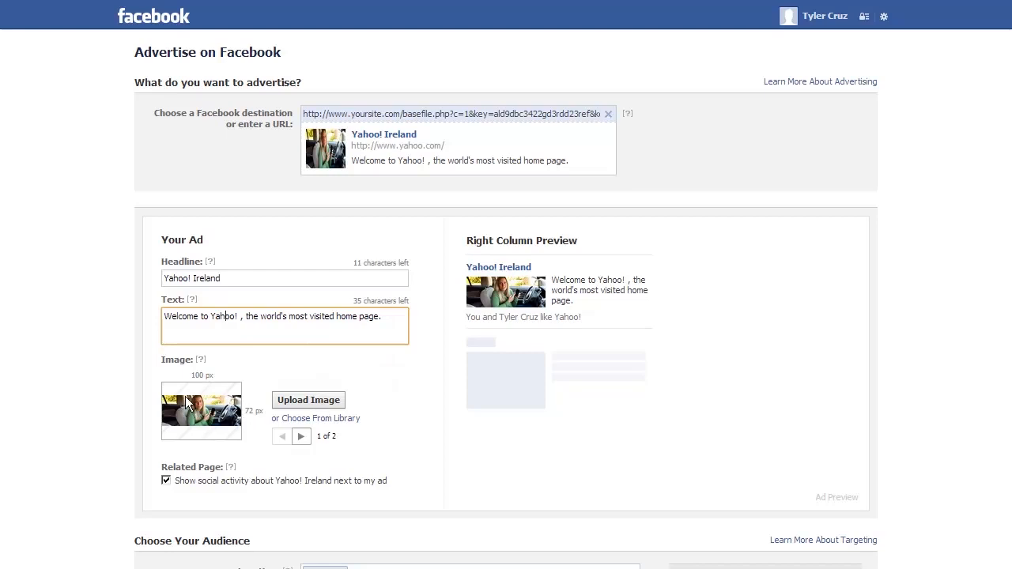
Append 1 so the destination URL ends with keyword=1, then select the Yahoo! Ireland headline
left_click(500, 117)
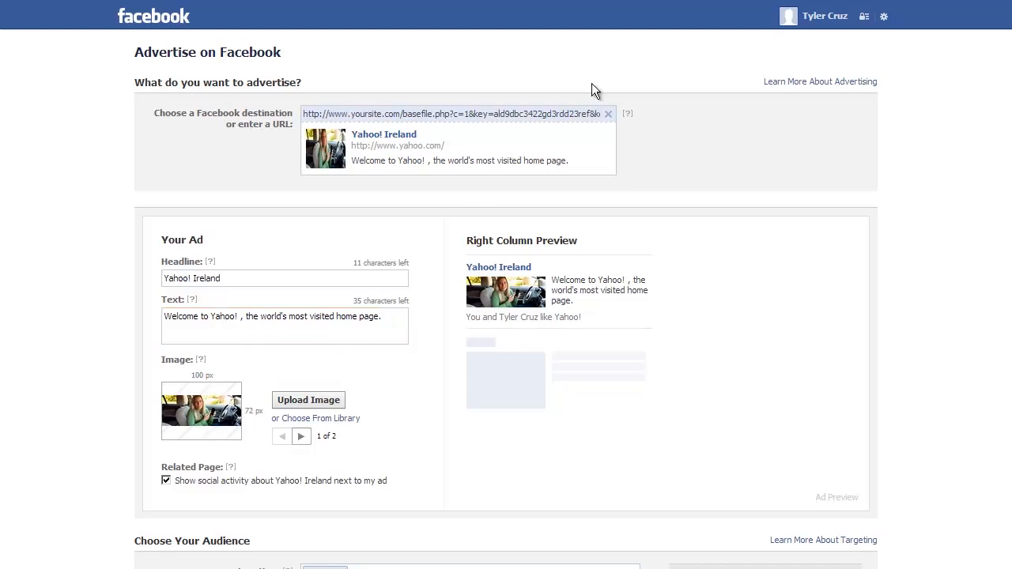
key("End")
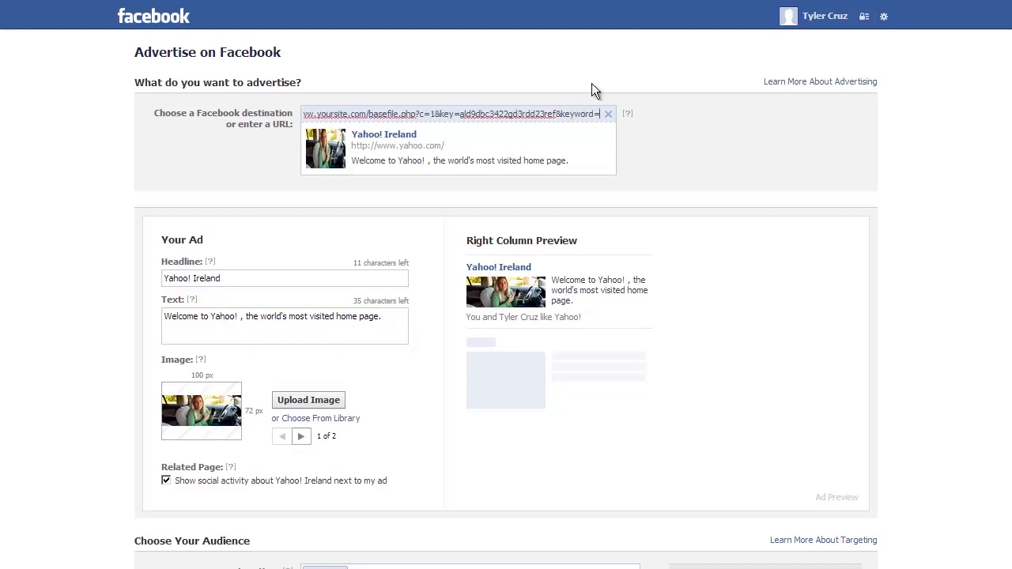
type("1")
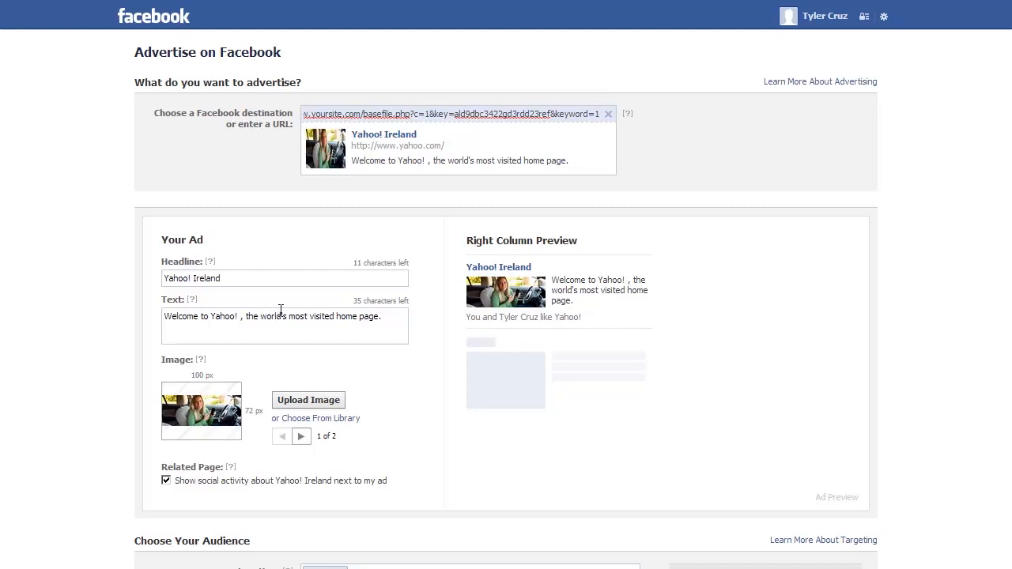
left_click(127, 311)
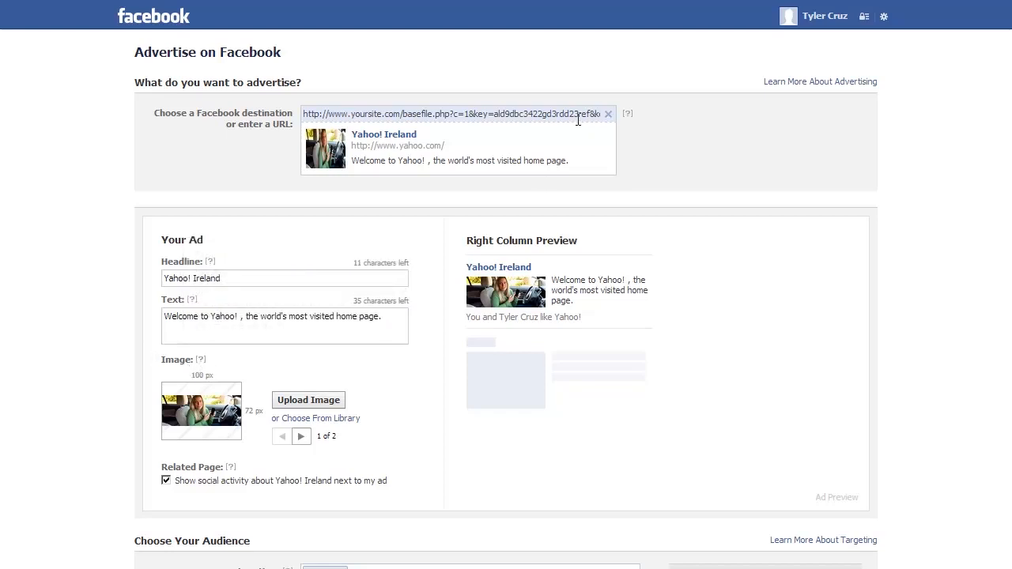
key("End")
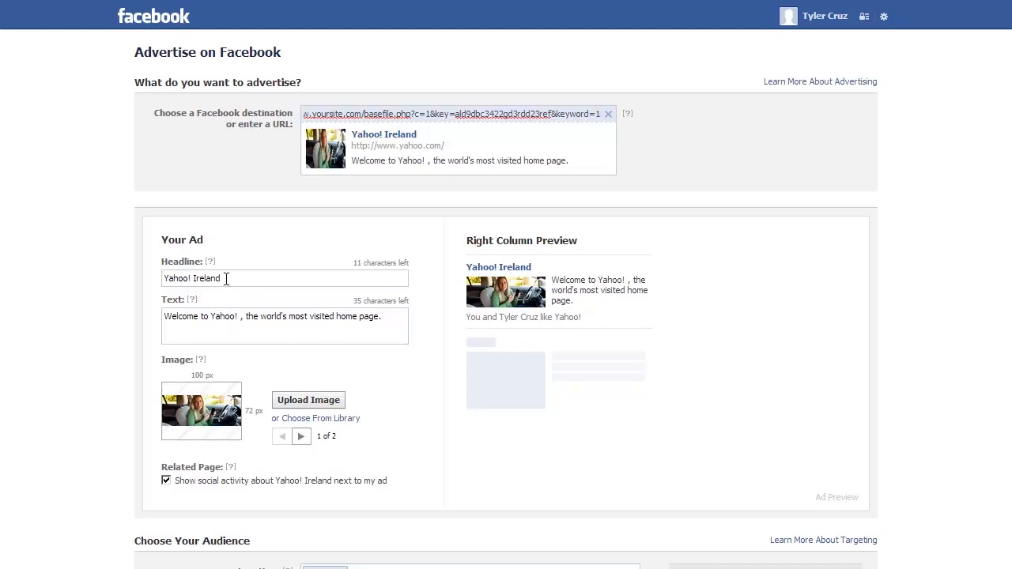
left_click_drag(227, 278, 98, 287)
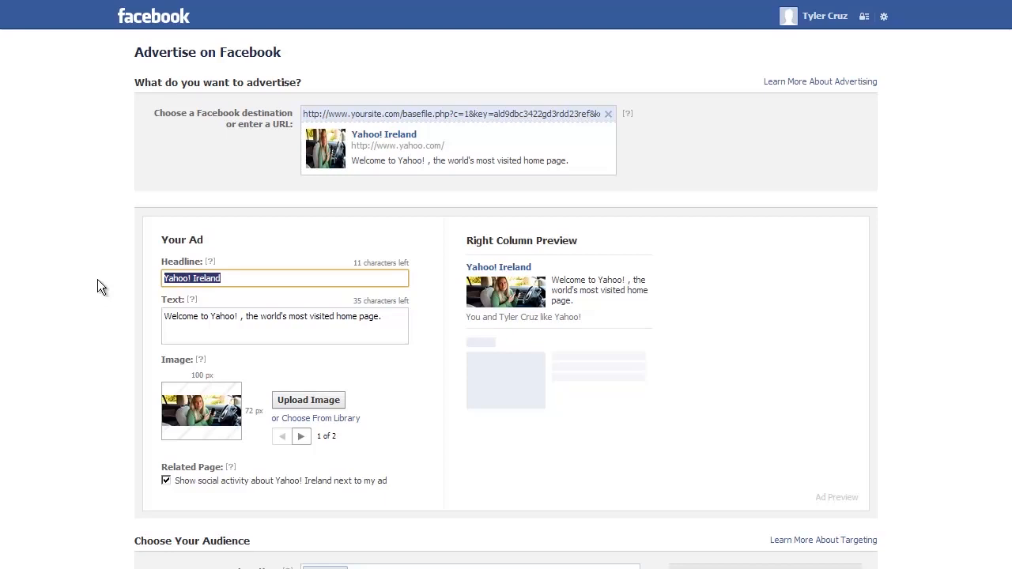
Replace the Yahoo! Ireland headline with 'Find Older Outdoors Women'
type("Date")
key("BackSpace")
key("BackSpace")
key("BackSpace")
key("BackSpace")
type("Find Older Outdoors Women")
left_click_drag(384, 317, 130, 302)
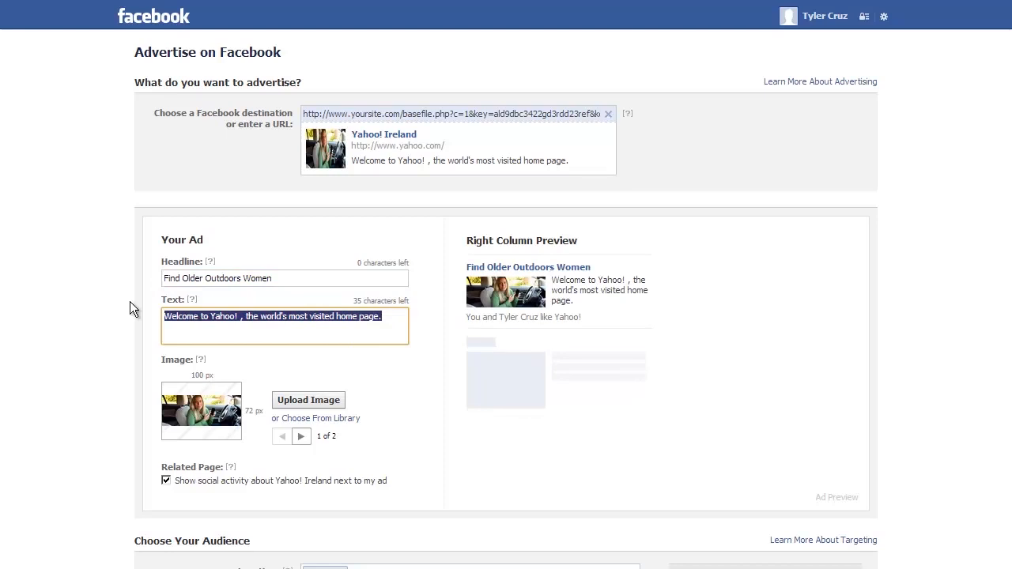
left_click(94, 321)
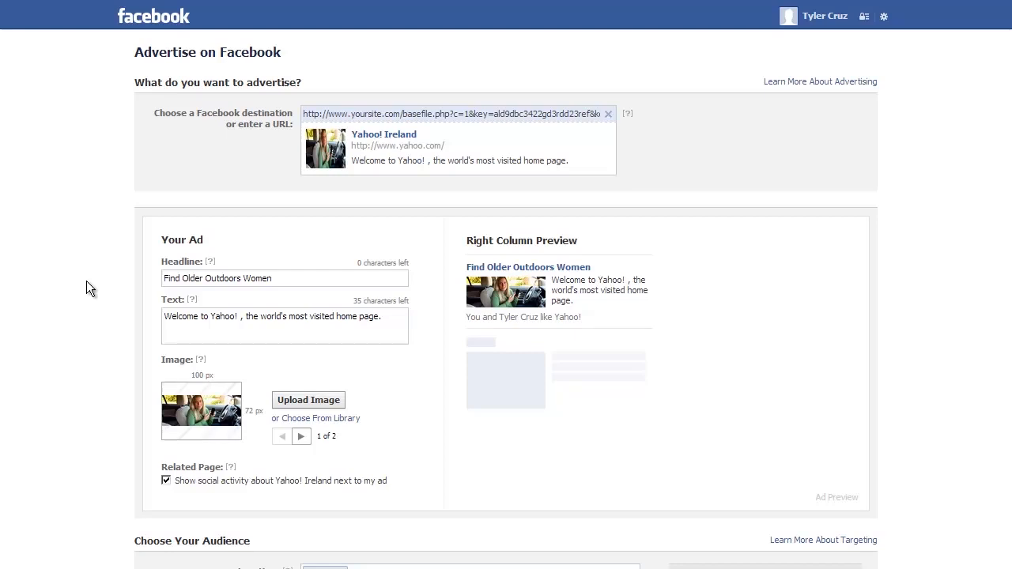
Remove Canada and choose United States as the ad's target location
scroll(88, 288, "down", 2)
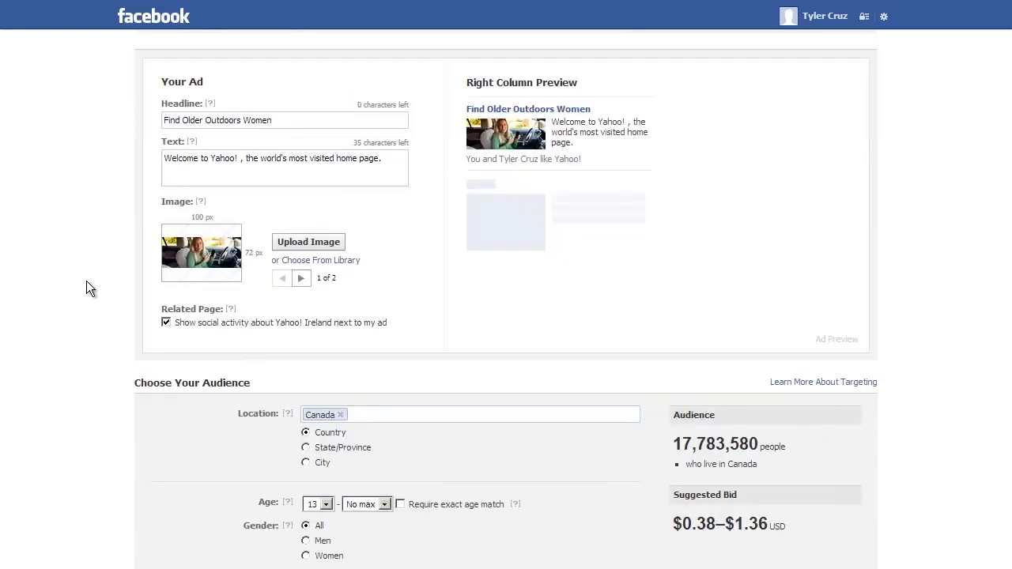
left_click(341, 415)
type("united states")
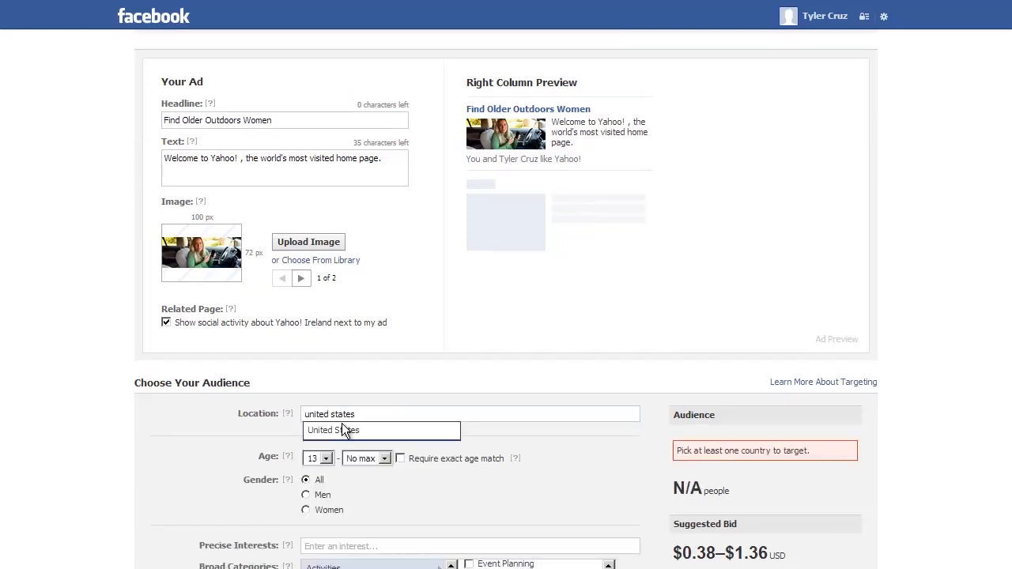
left_click(343, 430)
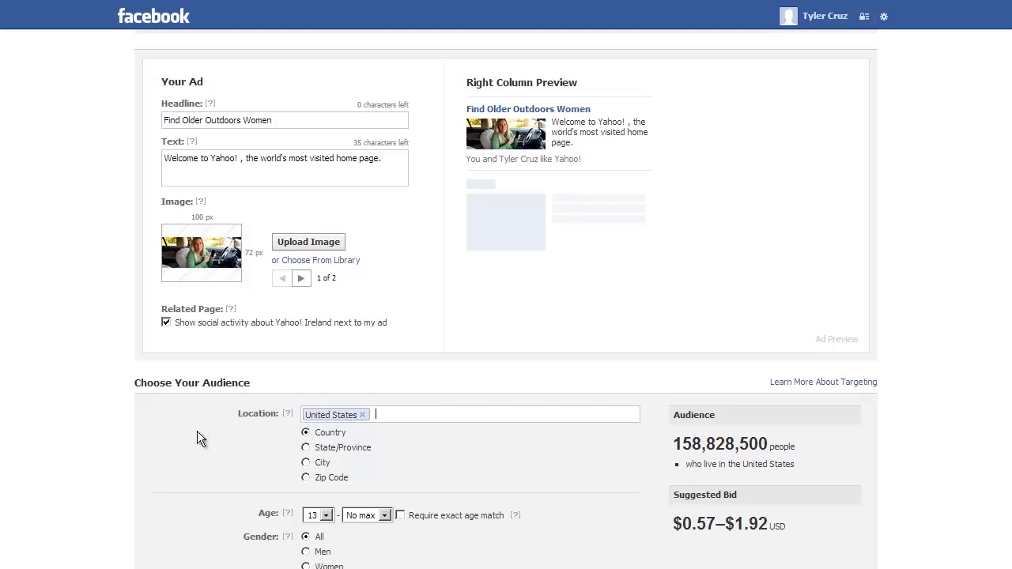
scroll(75, 374, "down", 1)
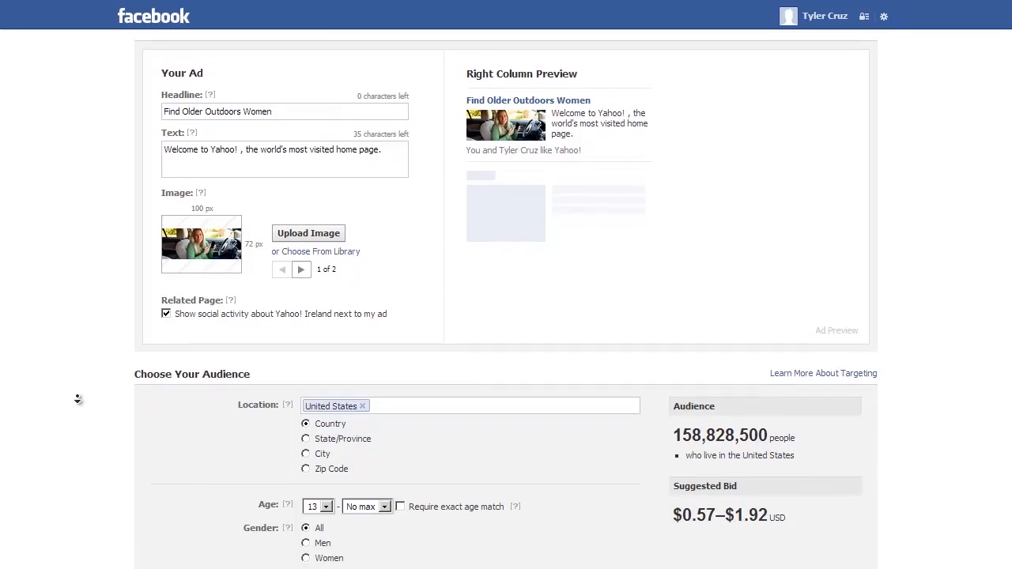
scroll(79, 410, "down", 1)
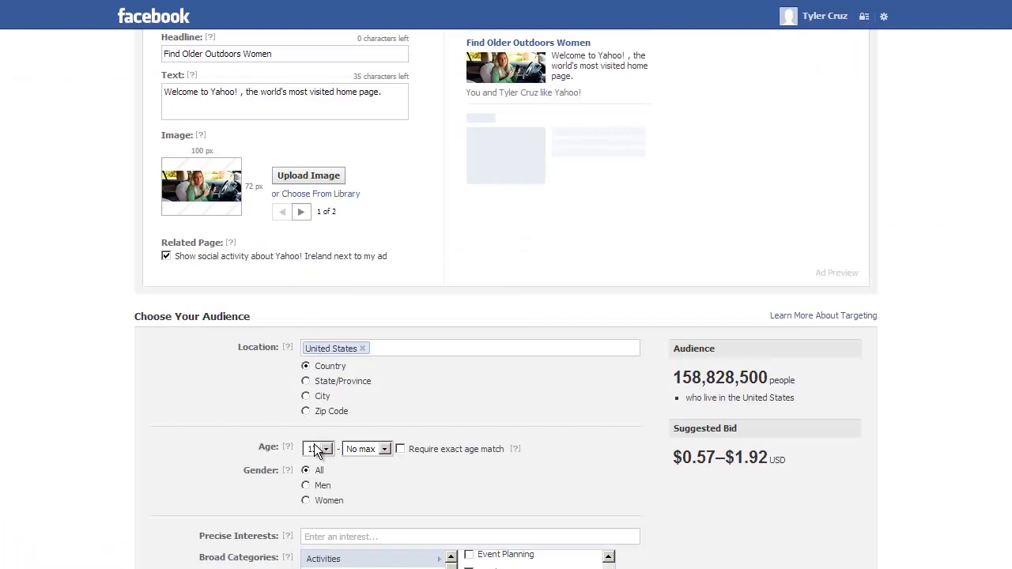
Set the minimum age to 40 and tick Require exact age match
left_click(317, 450)
scroll(331, 510, "down", 7)
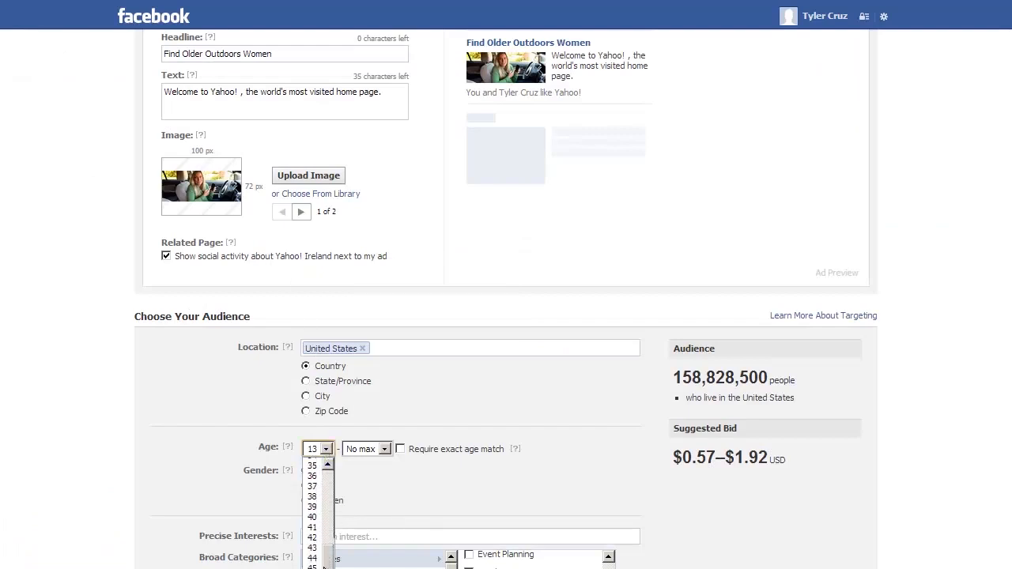
left_click(317, 518)
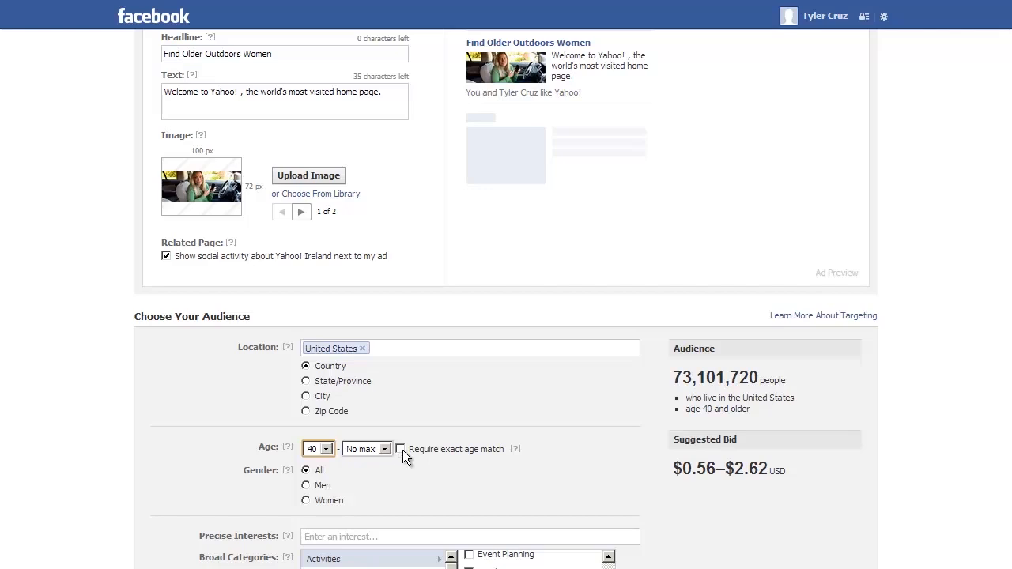
left_click(401, 450)
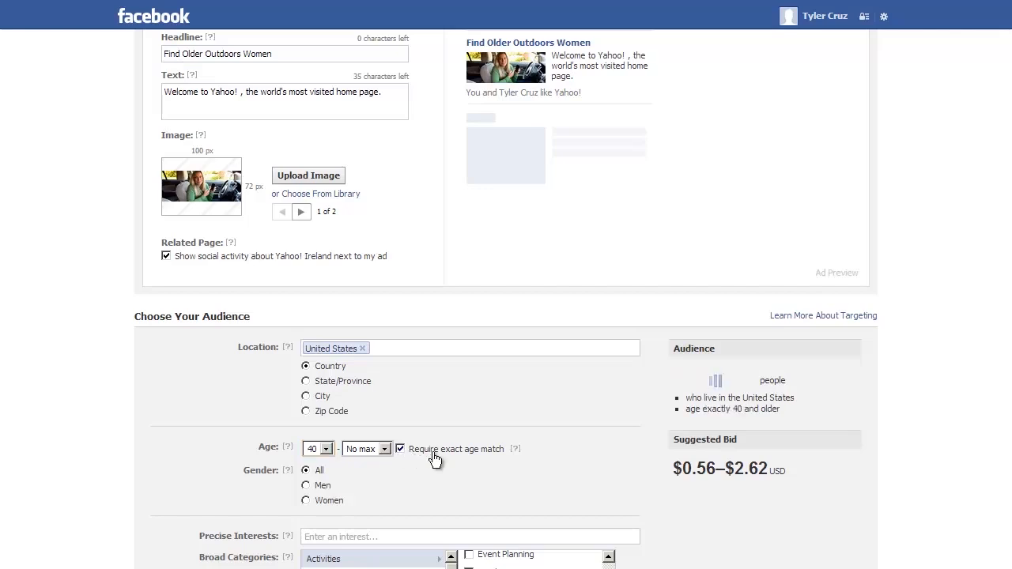
scroll(434, 459, "down", 1)
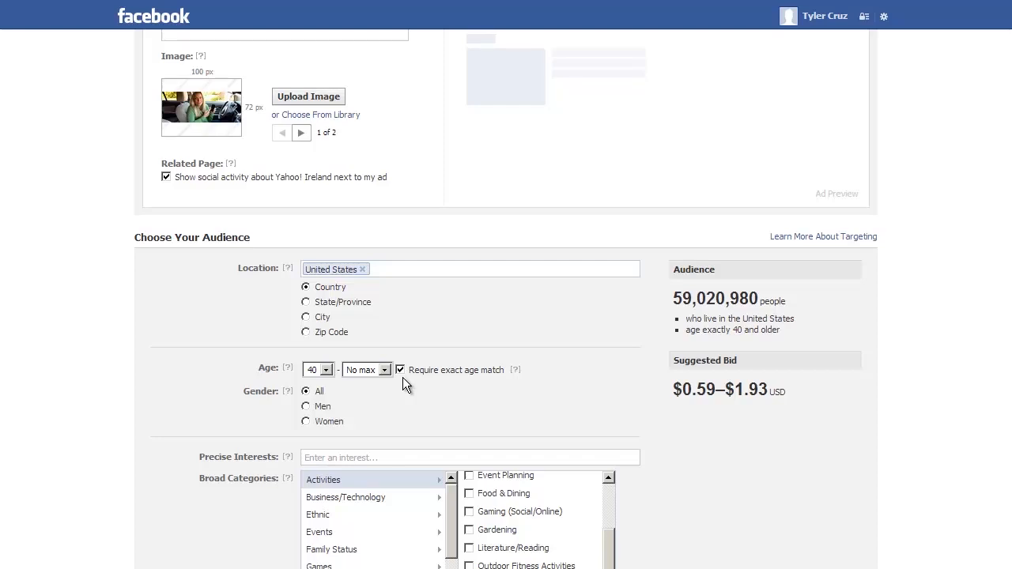
Toggle exact age matching off and on to compare reach, leaving it on
left_click(401, 370)
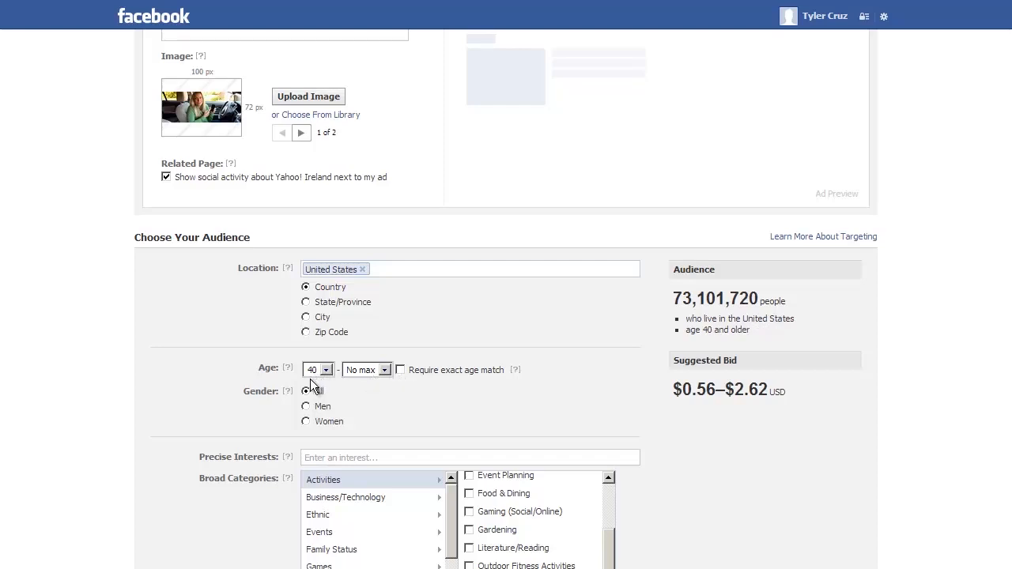
left_click(400, 370)
mouse_move(514, 369)
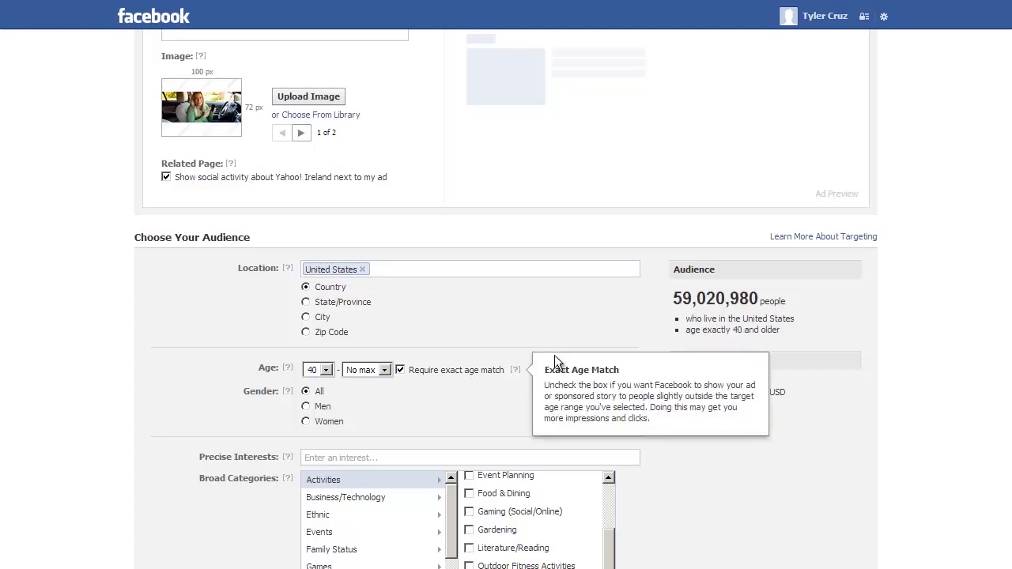
left_click(399, 370)
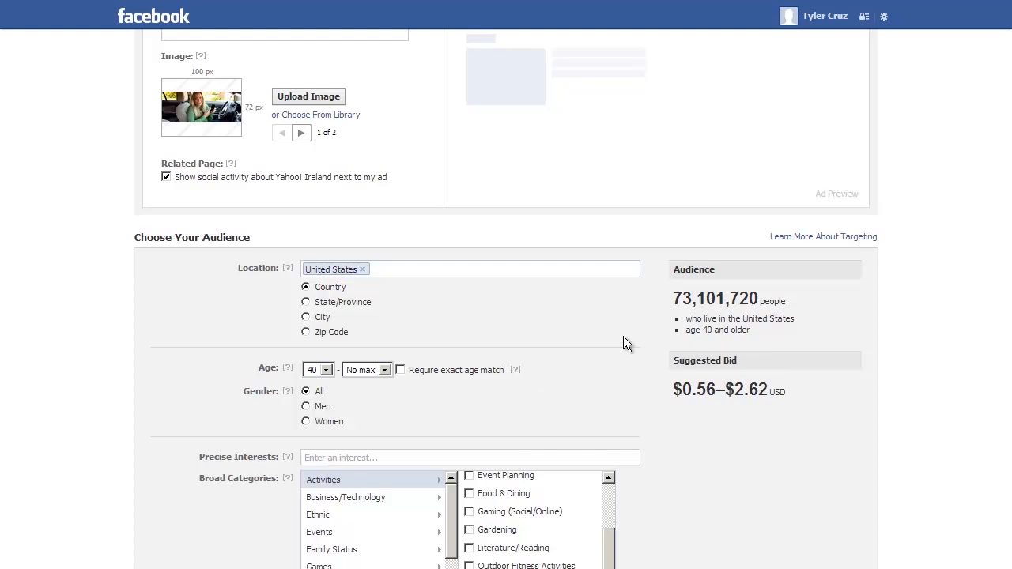
left_click(400, 370)
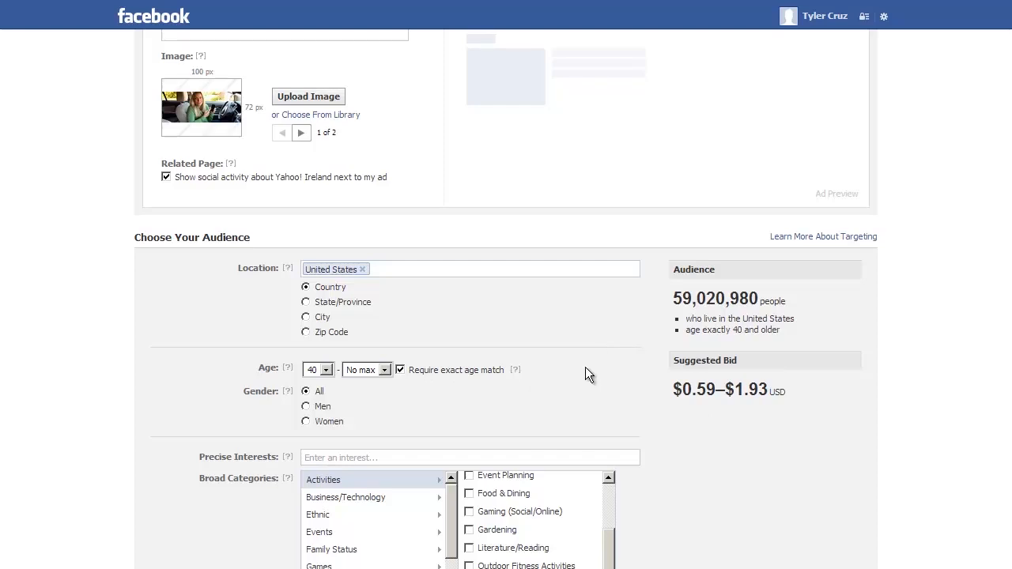
Select Men under Gender, cutting estimated reach to 23,853,000 people
scroll(451, 376, "up", 2)
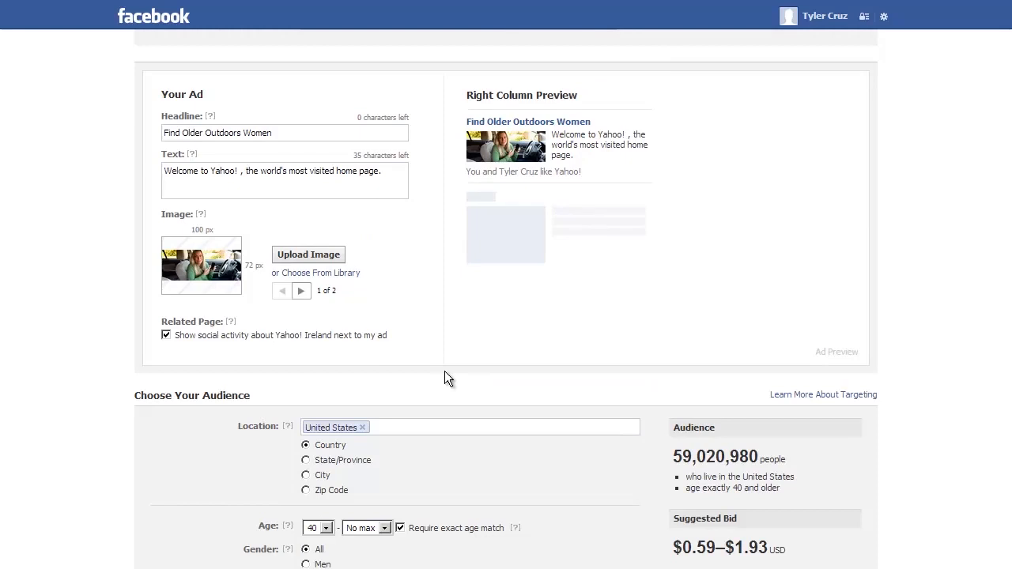
scroll(444, 372, "up", 2)
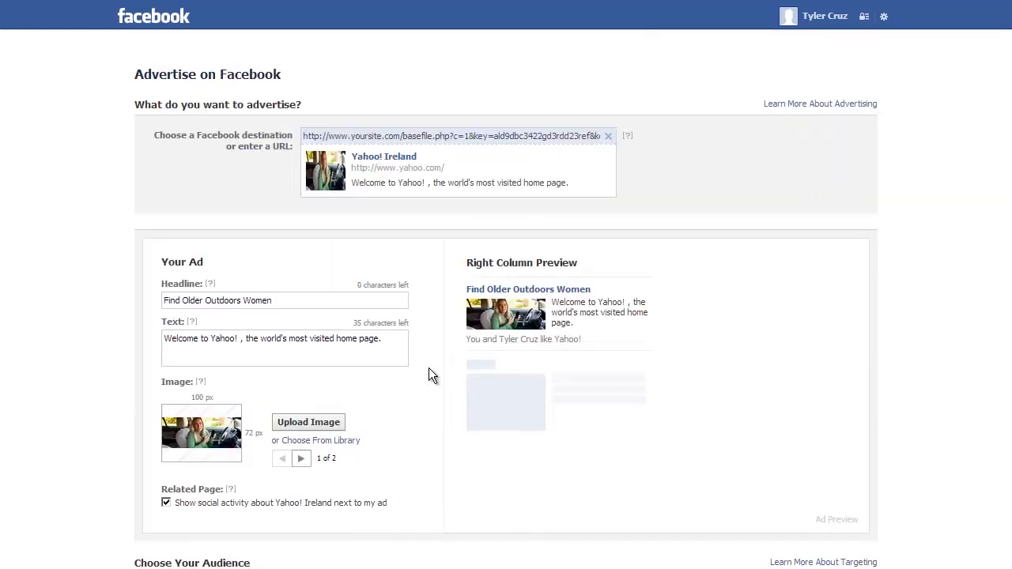
scroll(428, 375, "down", 4)
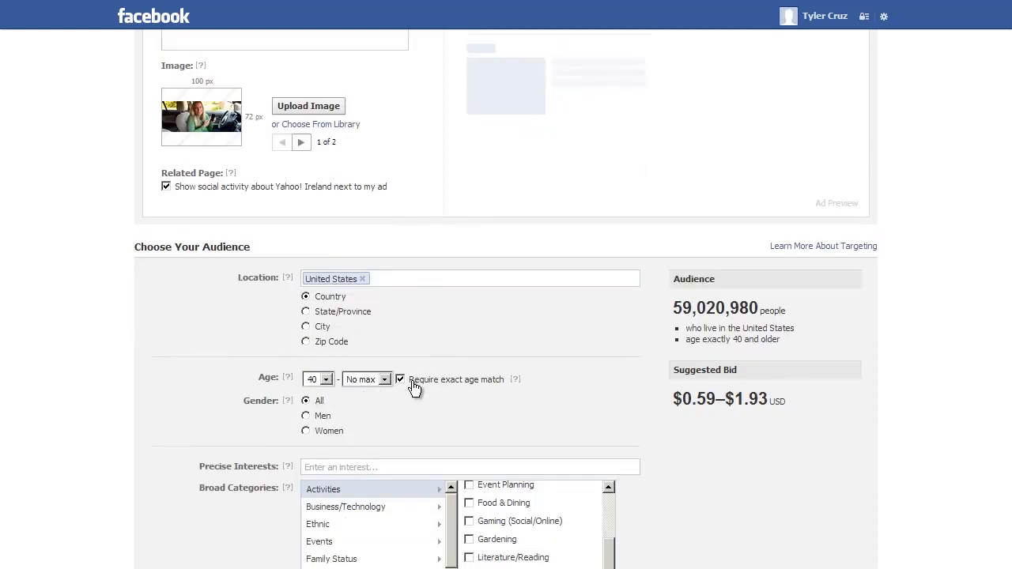
scroll(414, 387, "down", 1)
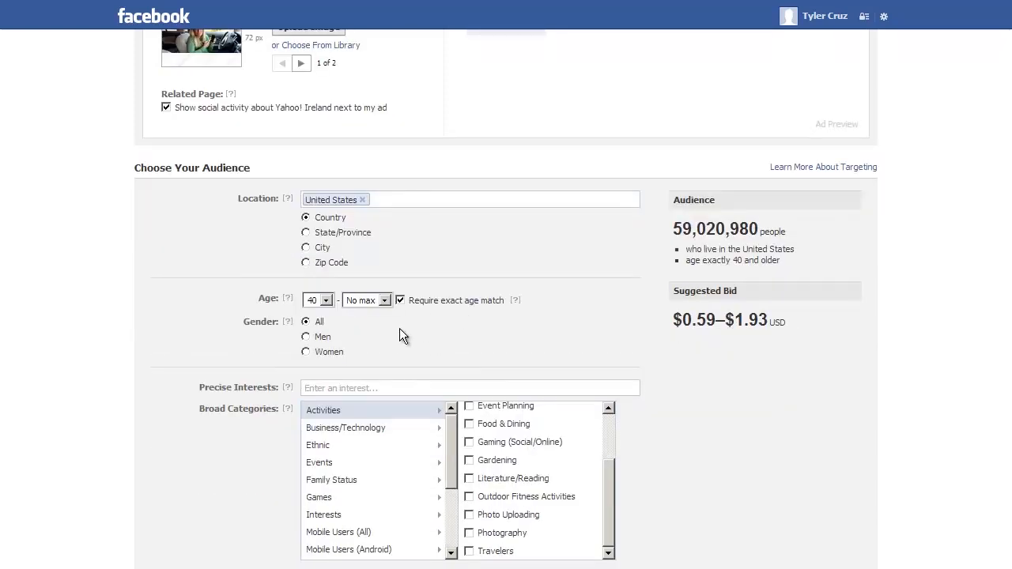
left_click(306, 337)
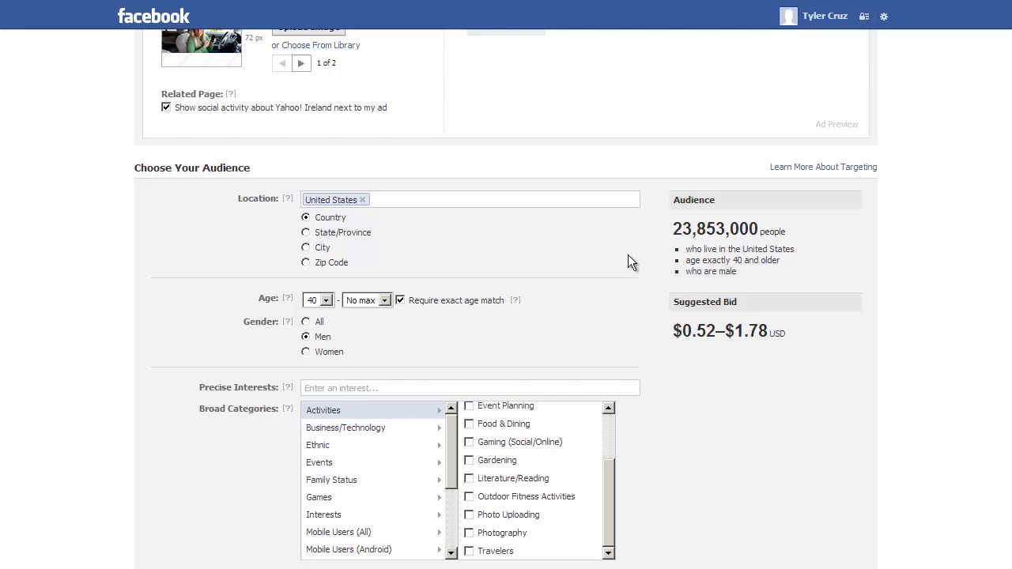
left_click_drag(693, 229, 651, 267)
Tick the Outdoor Fitness Activities, Environment and Health & Wellbeing broad categories
left_click(595, 308)
scroll(566, 348, "down", 2)
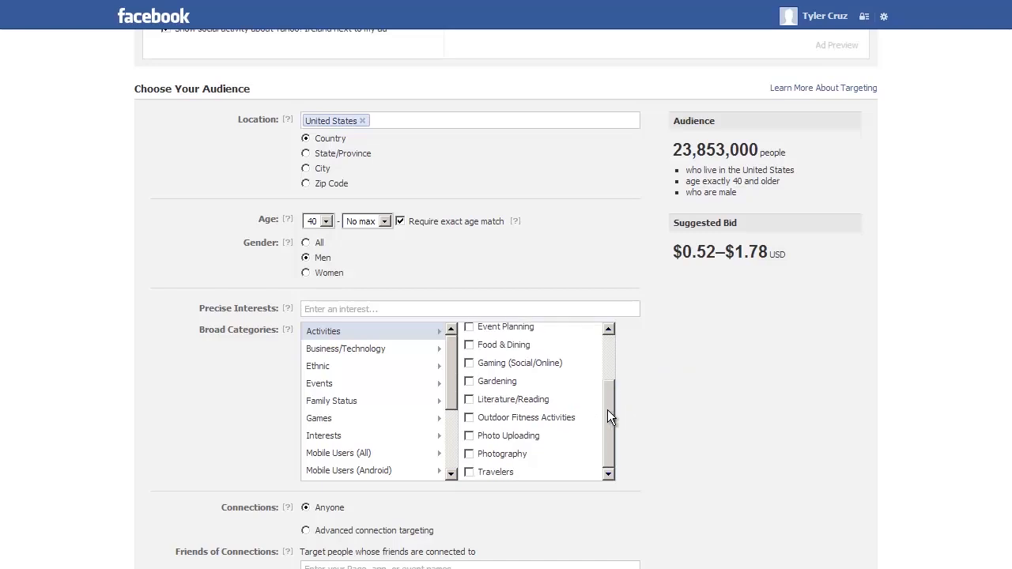
left_click(468, 417)
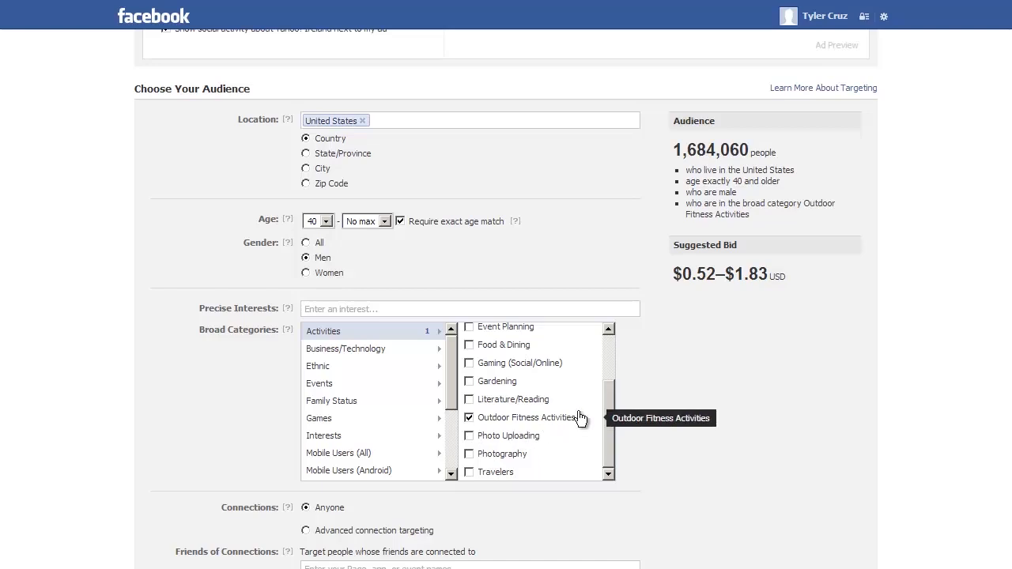
mouse_move(616, 393)
left_mouse_down()
mouse_move(611, 352)
mouse_move(607, 377)
left_mouse_up()
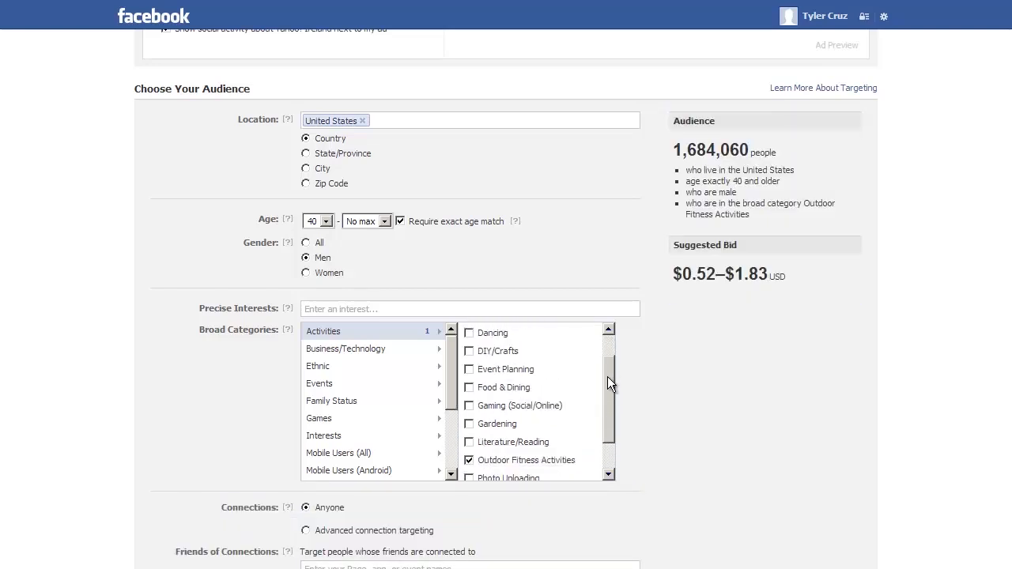
scroll(427, 399, "down", 1)
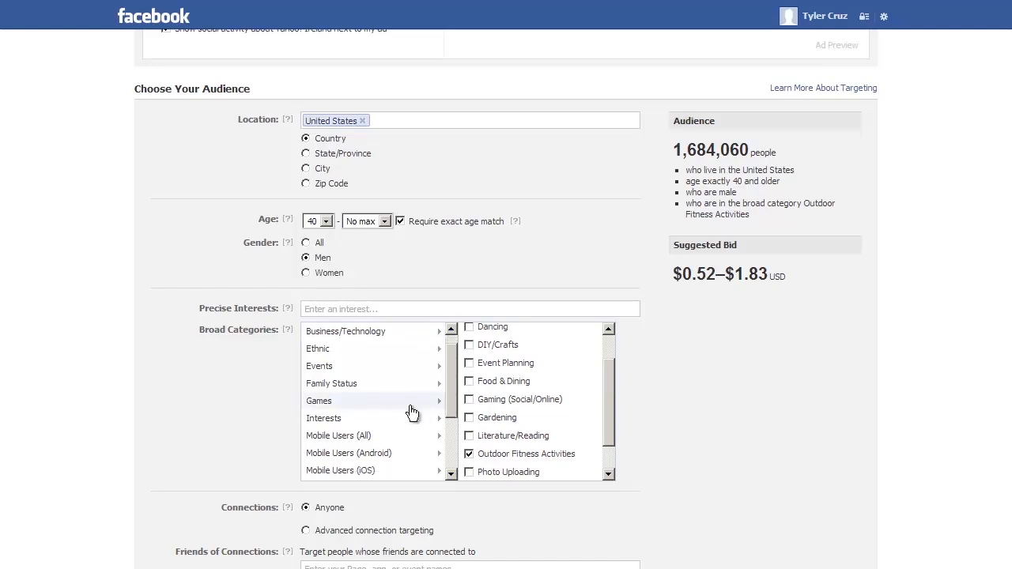
left_click(413, 419)
left_click_drag(604, 349, 606, 371)
left_click(470, 389)
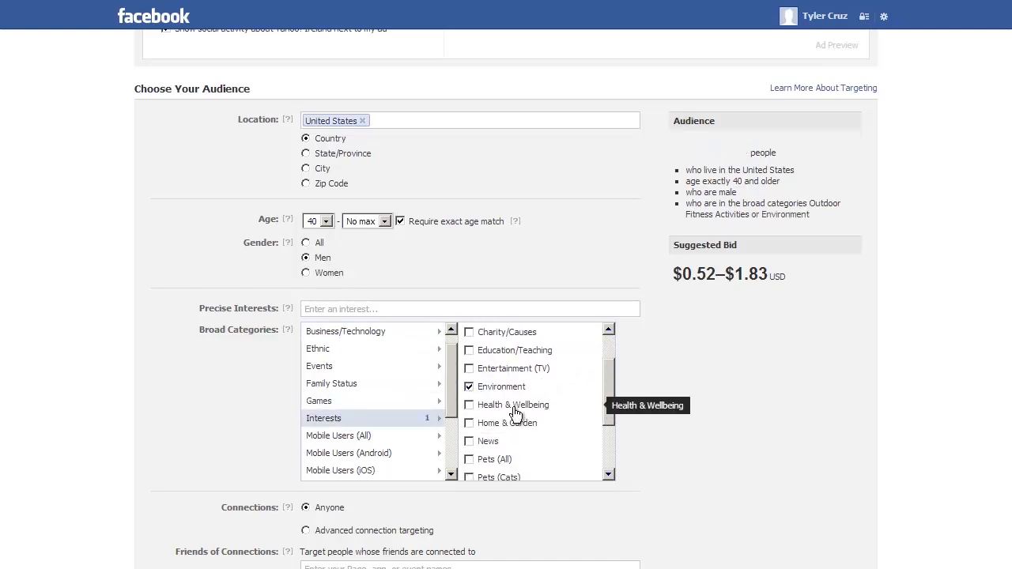
left_click(471, 406)
mouse_move(607, 384)
left_mouse_down()
mouse_move(605, 432)
mouse_move(605, 376)
left_mouse_up()
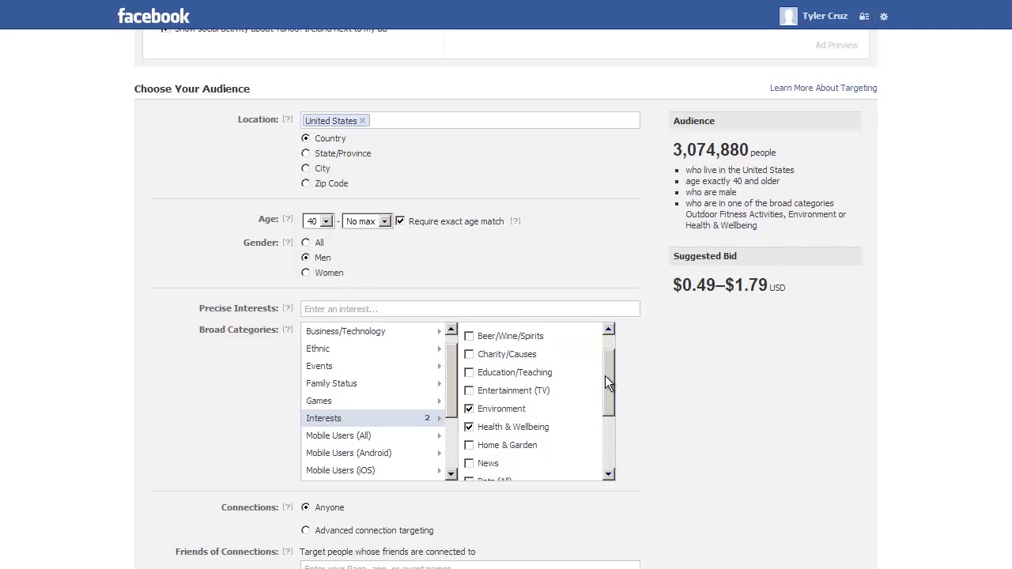
Untick Environment, Health & Wellbeing and Outdoor Fitness Activities again
left_click(470, 409)
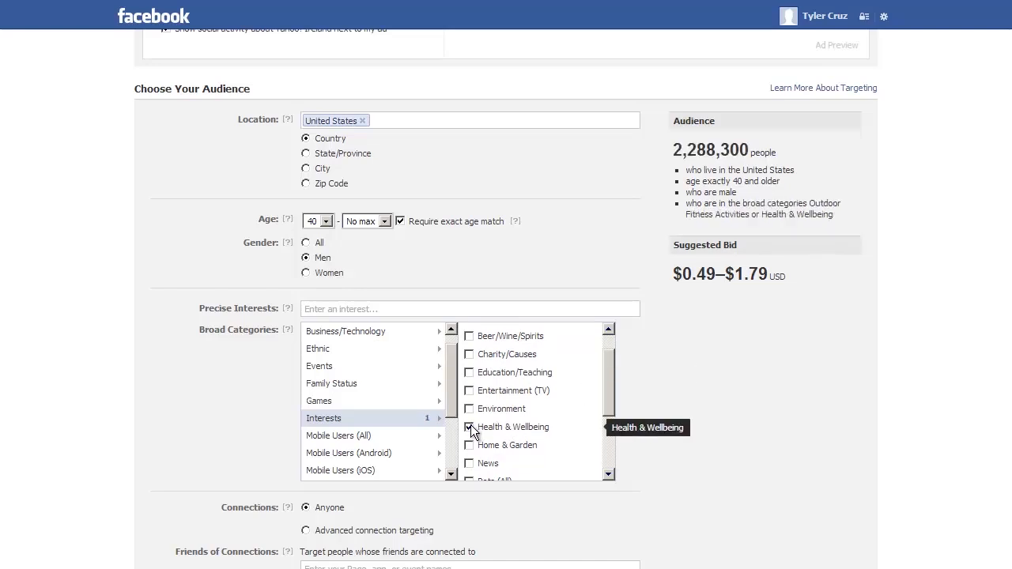
left_click(468, 426)
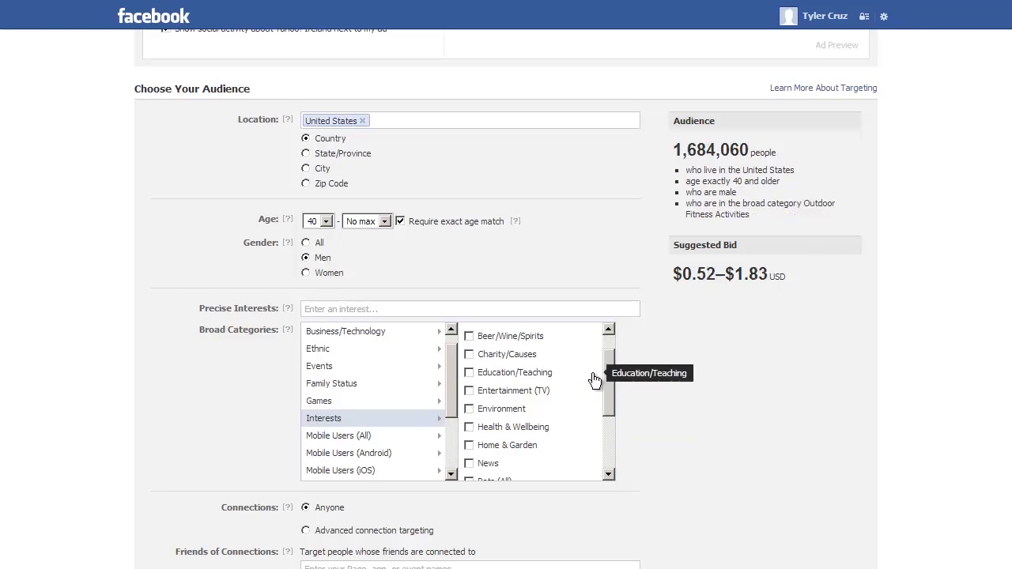
scroll(611, 377, "up", 2)
mouse_move(611, 360)
left_mouse_down()
mouse_move(601, 425)
mouse_move(598, 357)
left_mouse_up()
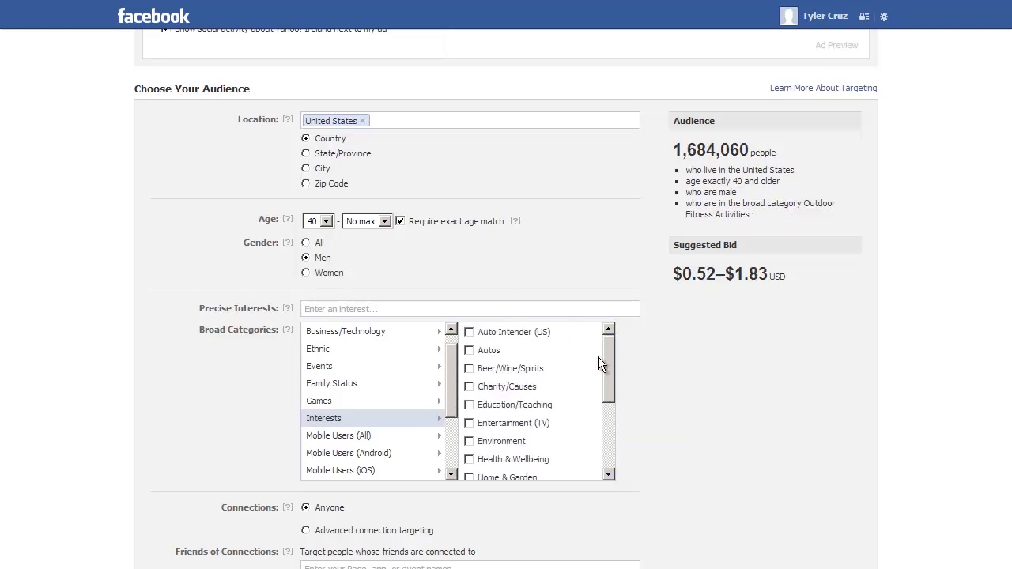
scroll(456, 337, "up", 1)
left_click(416, 342)
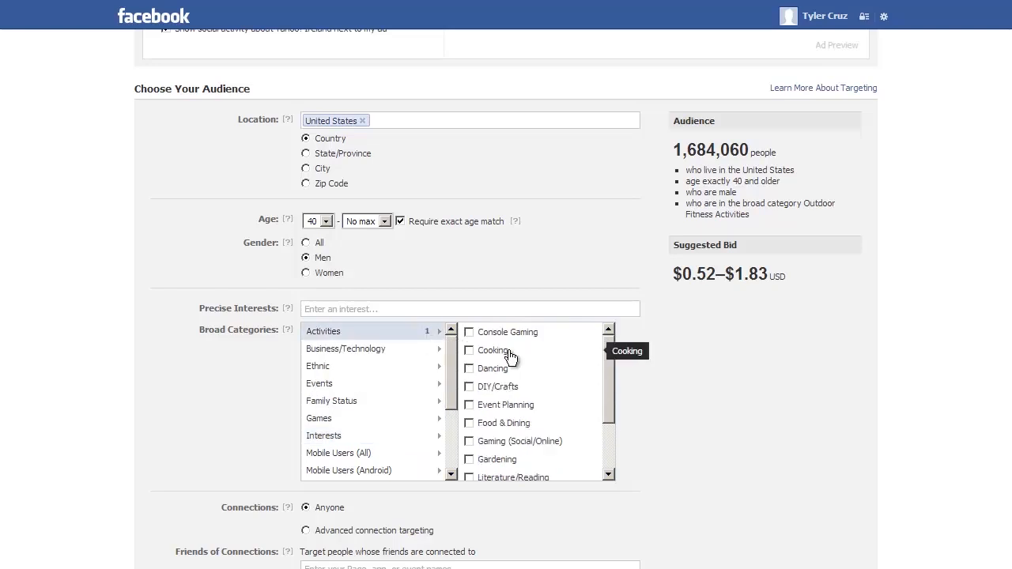
left_click_drag(608, 361, 605, 405)
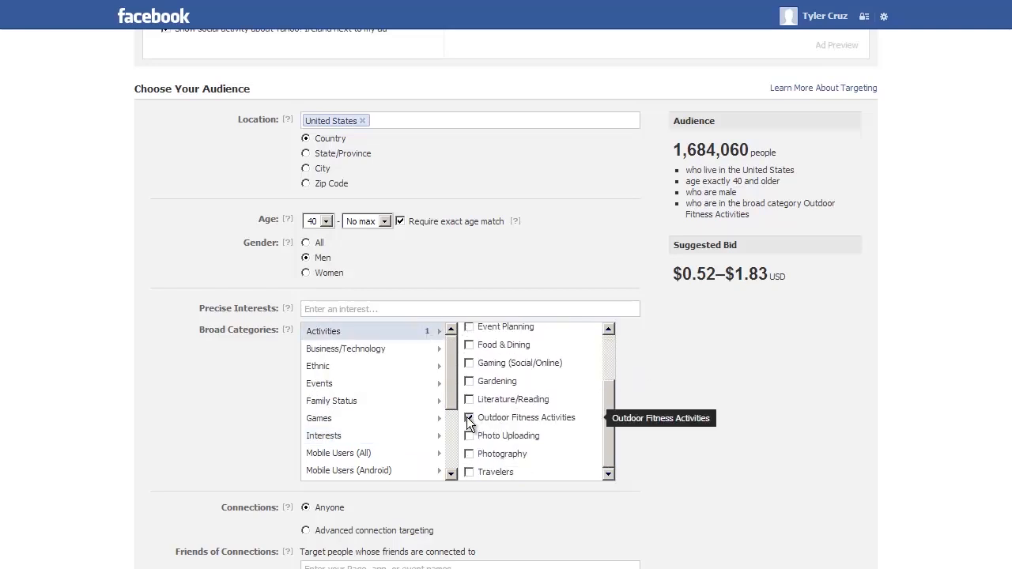
left_click(469, 418)
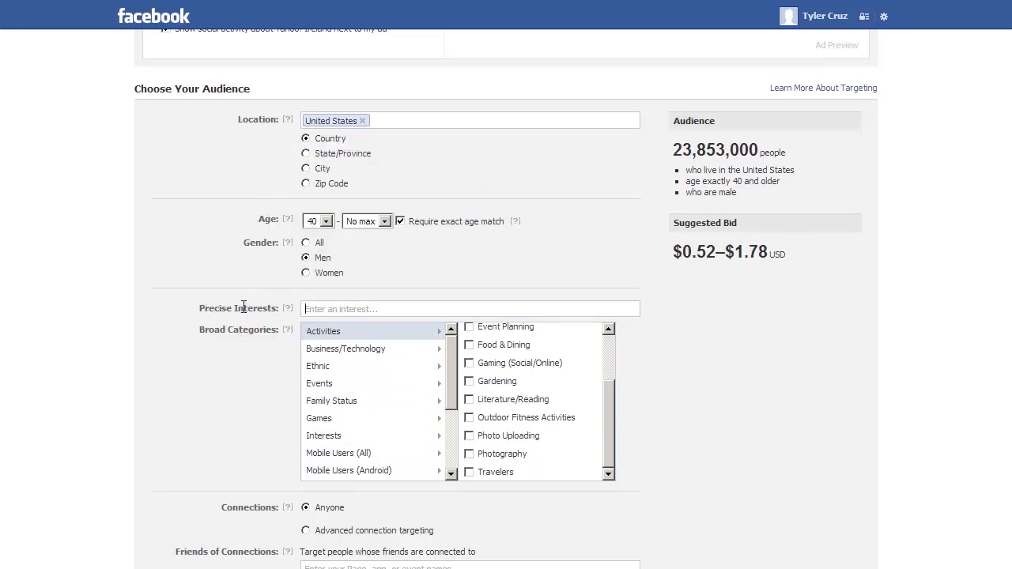
Add #Kayaking and #Hiking as precise interests
left_click(331, 309)
type("ou")
key("BackSpace")
key("BackSpace")
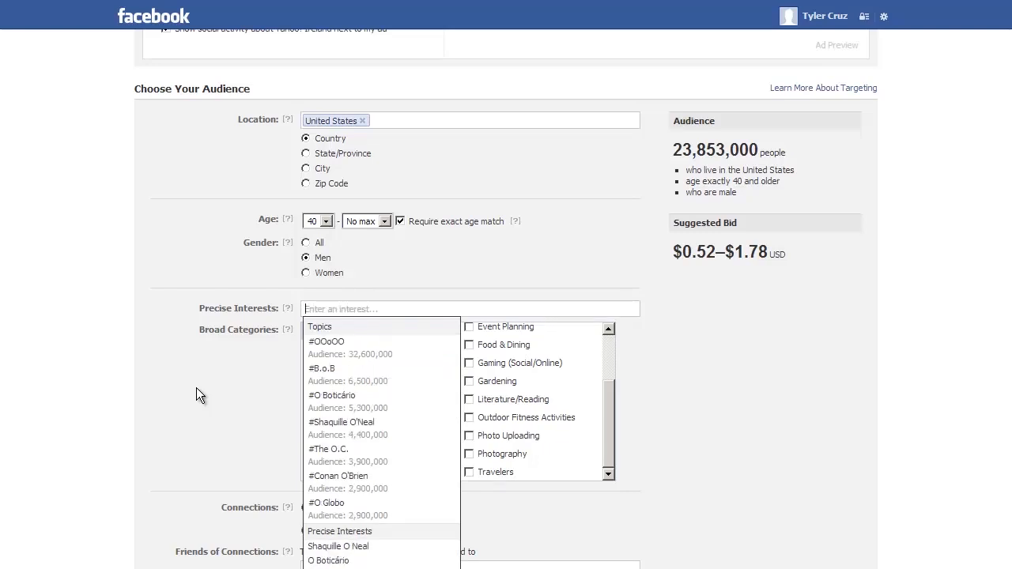
type("kayaking")
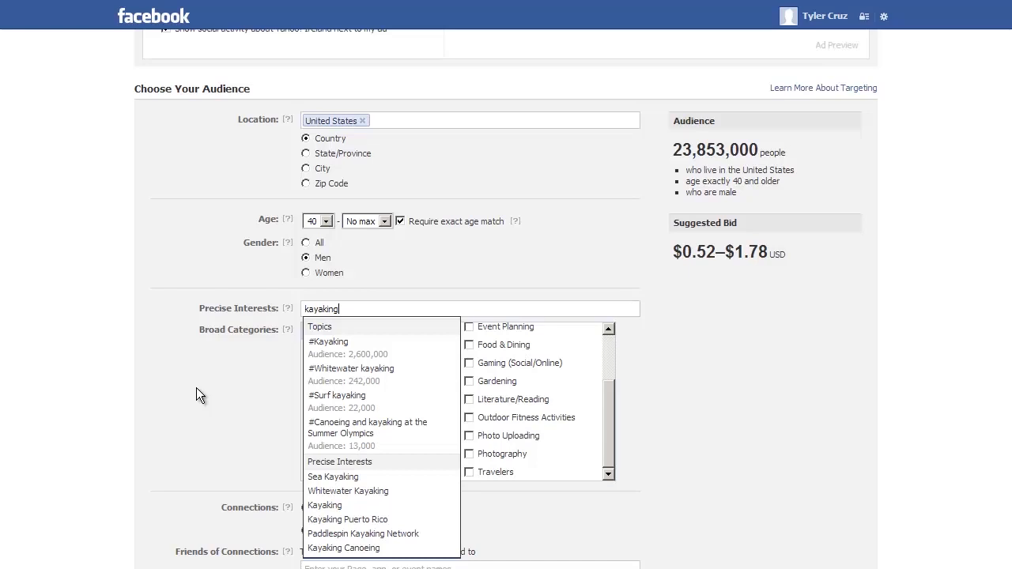
left_click(355, 353)
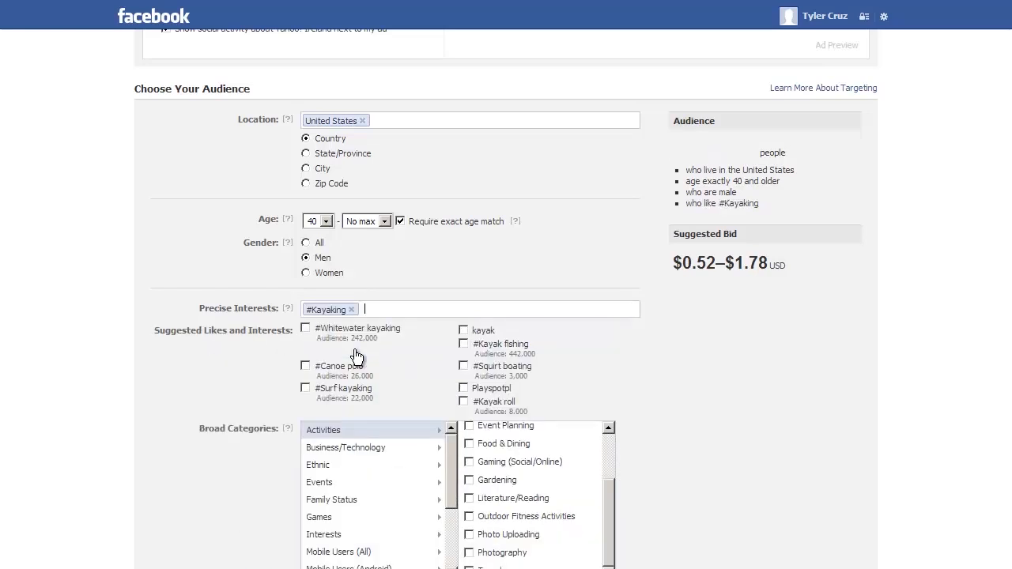
type("hiking")
left_click(387, 350)
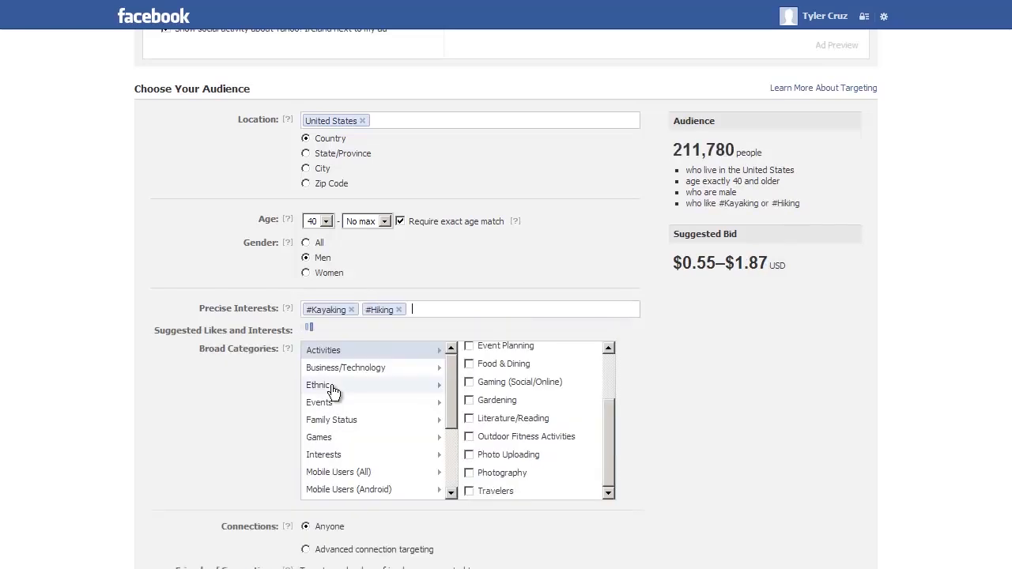
Add #Walking and #Mountain biking, bringing the estimated reach to about 1,772,280 people
type("walking")
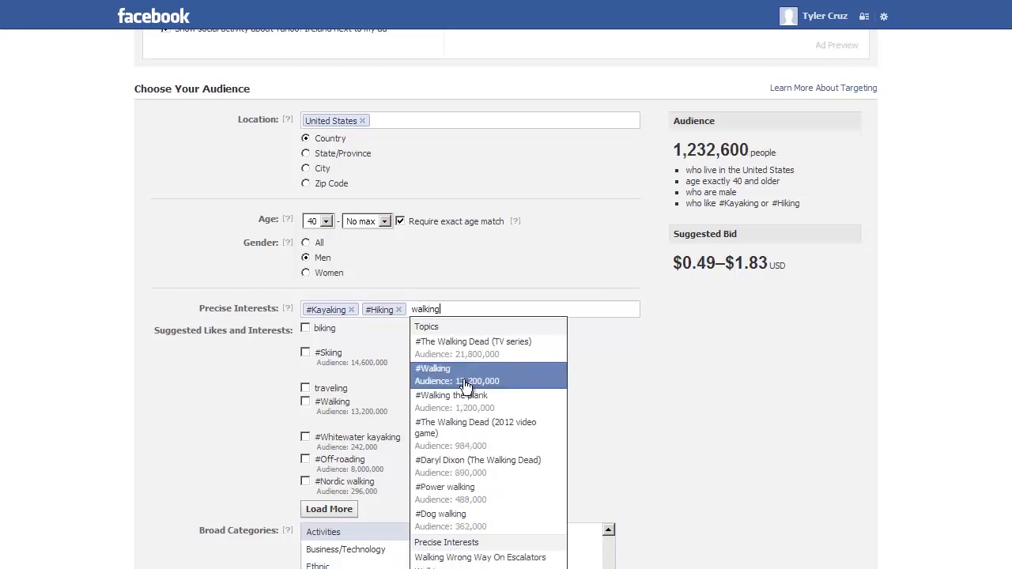
left_click(443, 388)
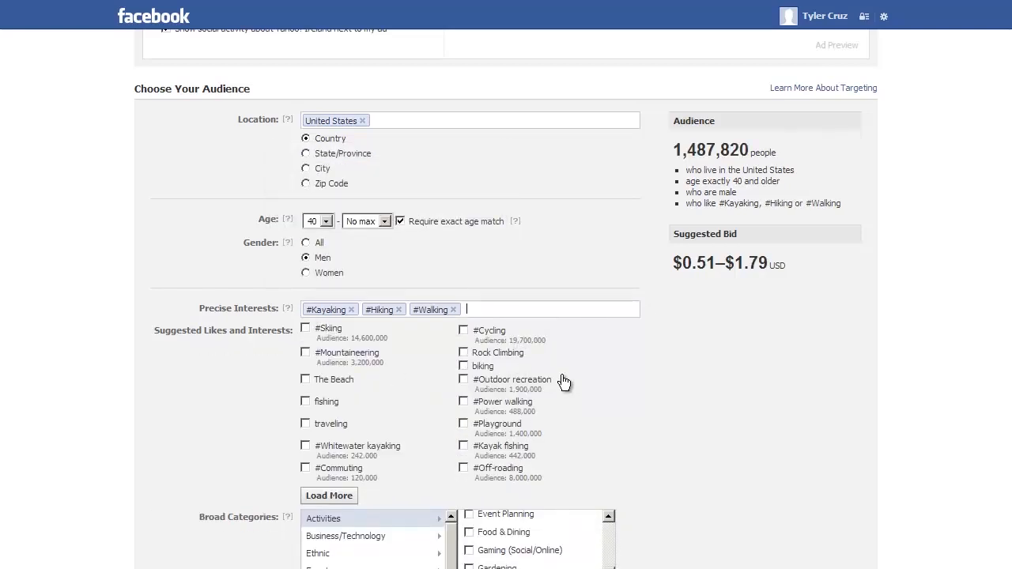
type("biking")
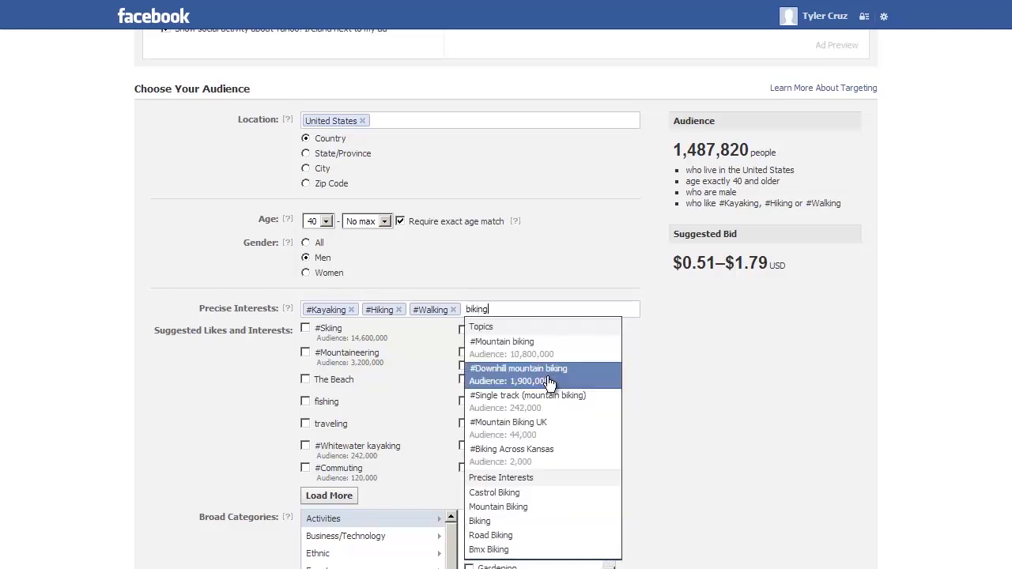
left_click(566, 355)
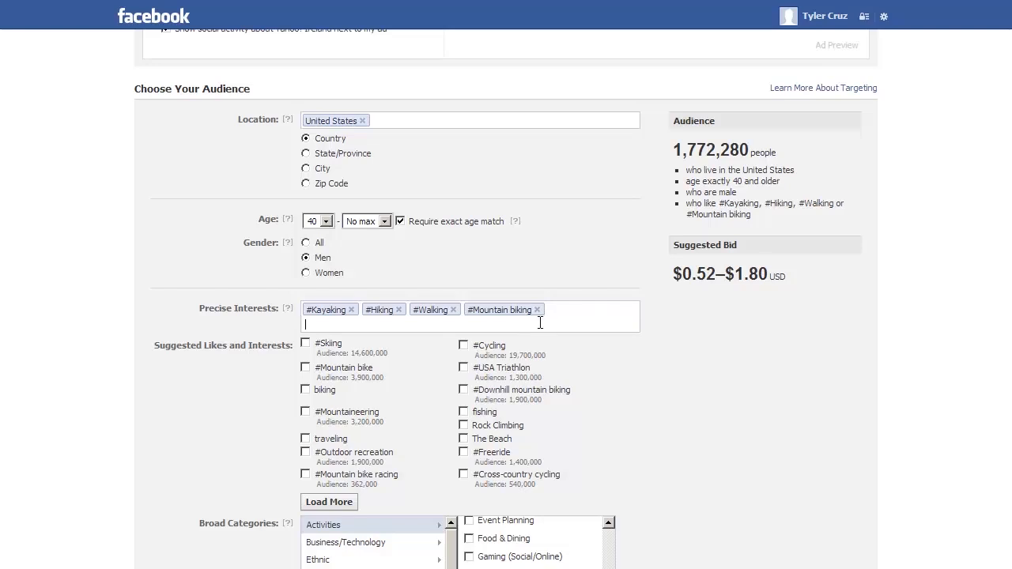
mouse_move(690, 150)
left_mouse_down()
mouse_move(752, 160)
mouse_move(705, 152)
left_mouse_up()
left_click(706, 151)
scroll(154, 425, "down", 3)
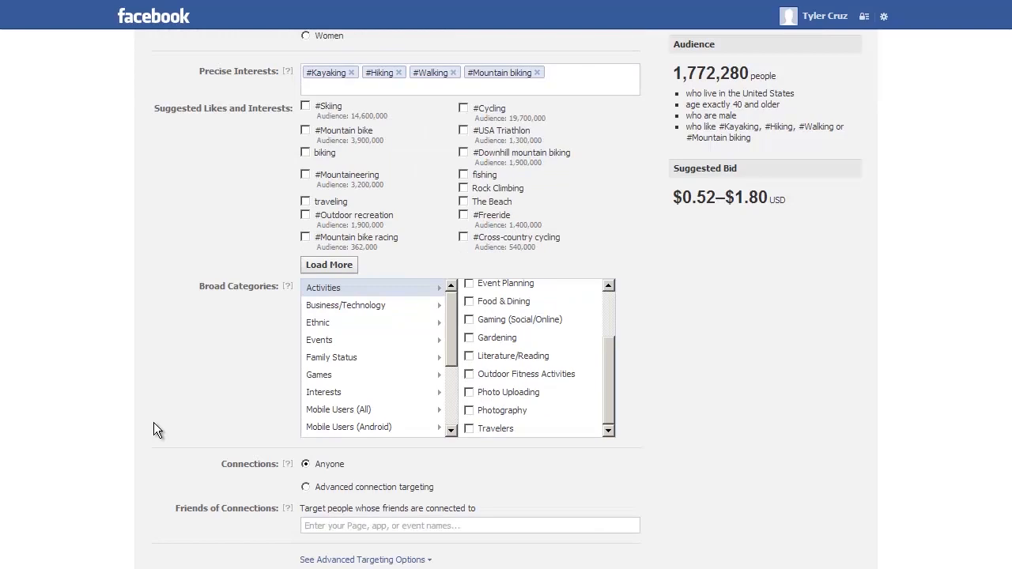
In Campaign and Budget, replace the New Campaign name with '40+ Singles - M - 40UP - Outdoors'
scroll(154, 422, "down", 3)
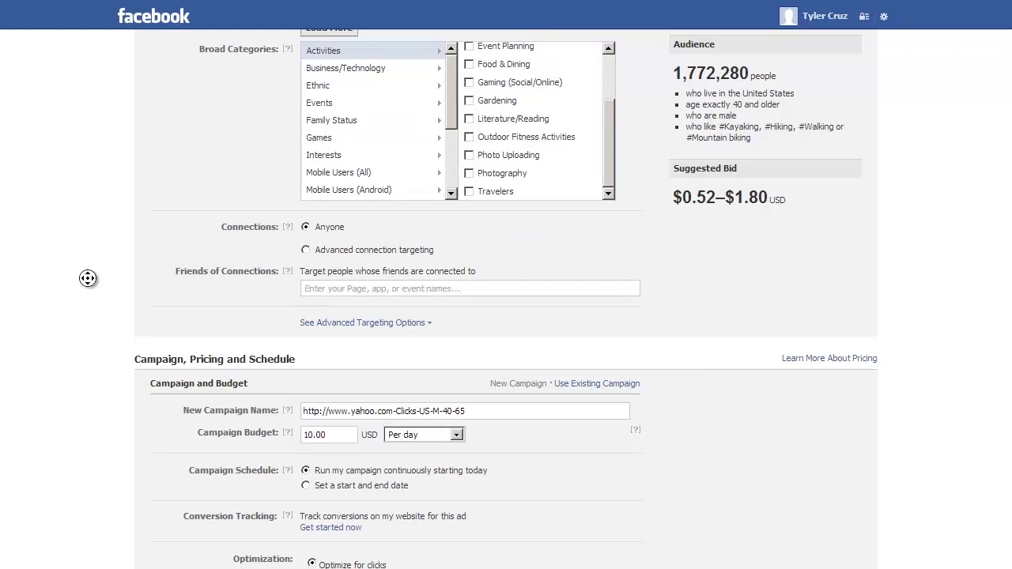
scroll(87, 278, "down", 1)
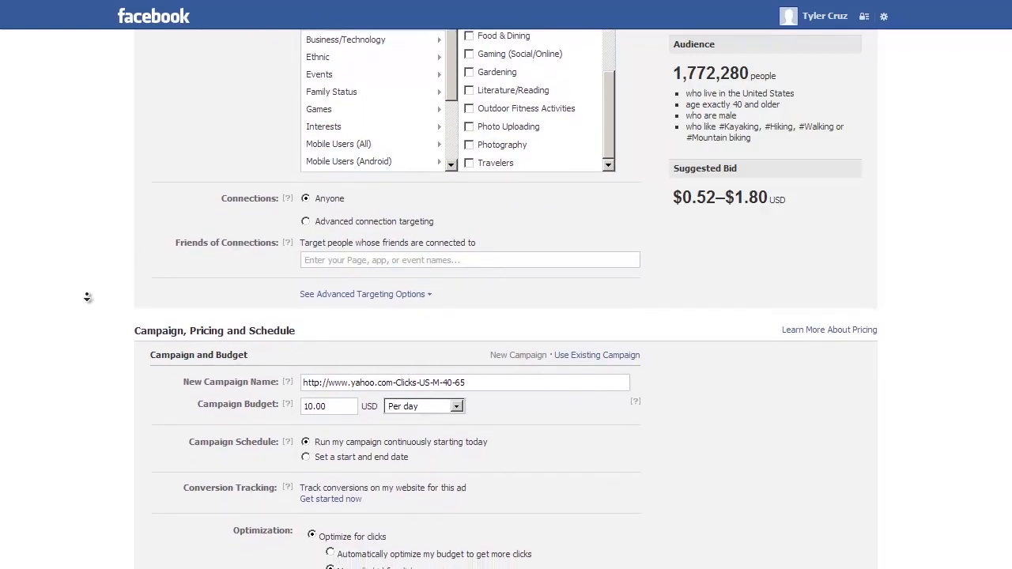
middle_click(87, 297)
left_click_drag(501, 372, 320, 312)
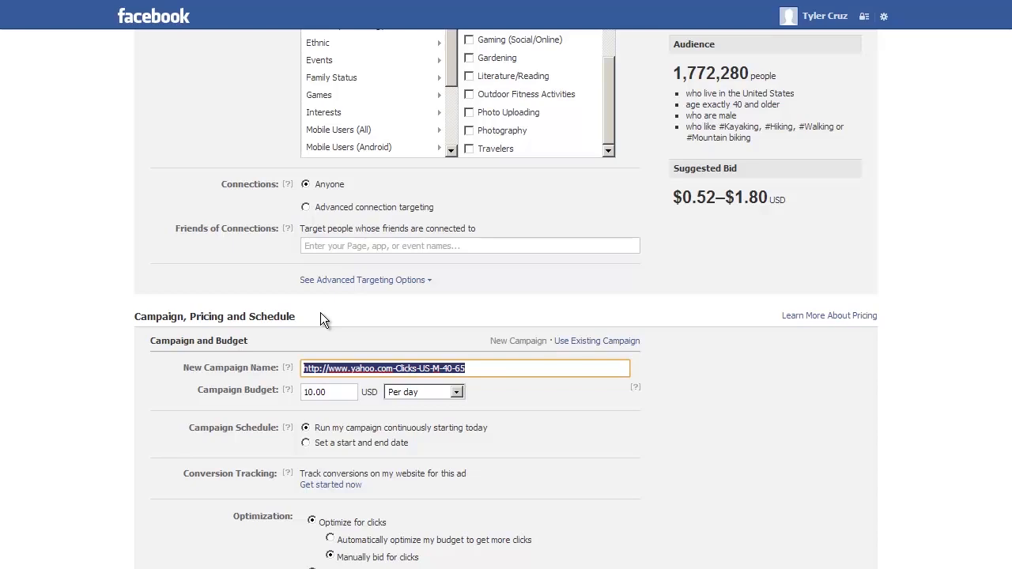
type("4")
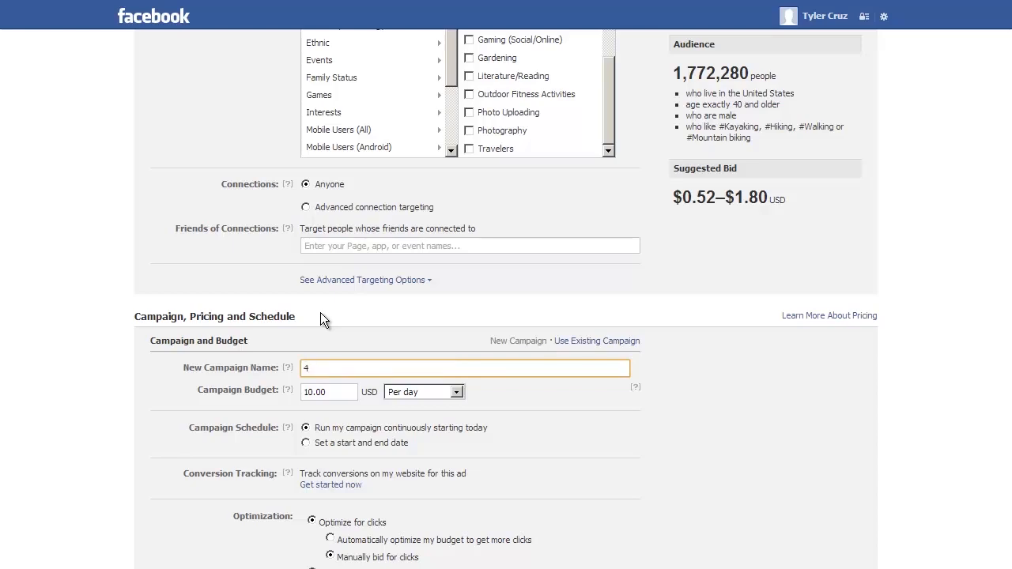
type("0+ Singles - M - 40UP - Outdoors")
Raise the daily campaign budget from $10.00 to $20.00, then scroll down to Place Order
scroll(357, 391, "down", 1)
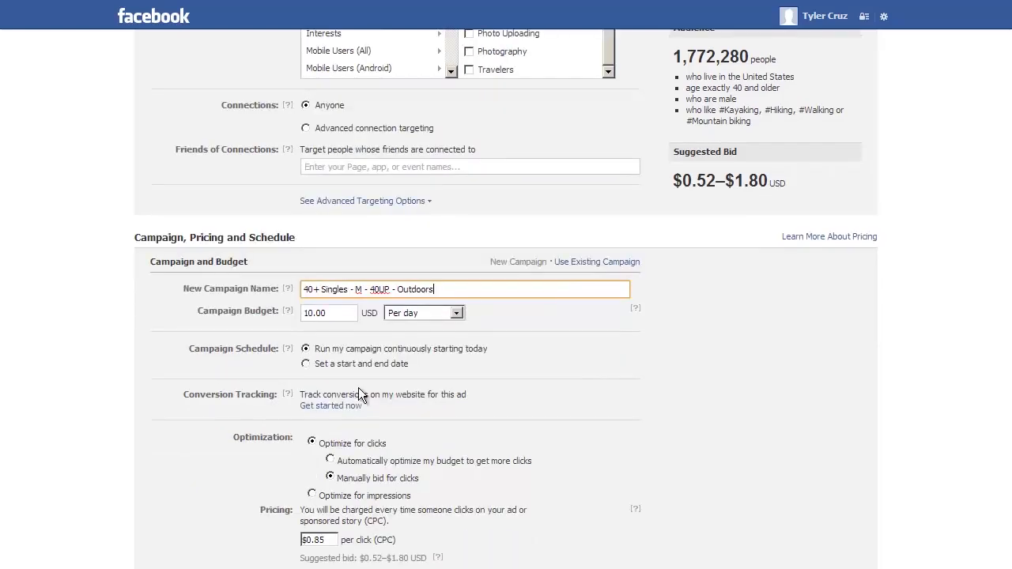
key("Tab")
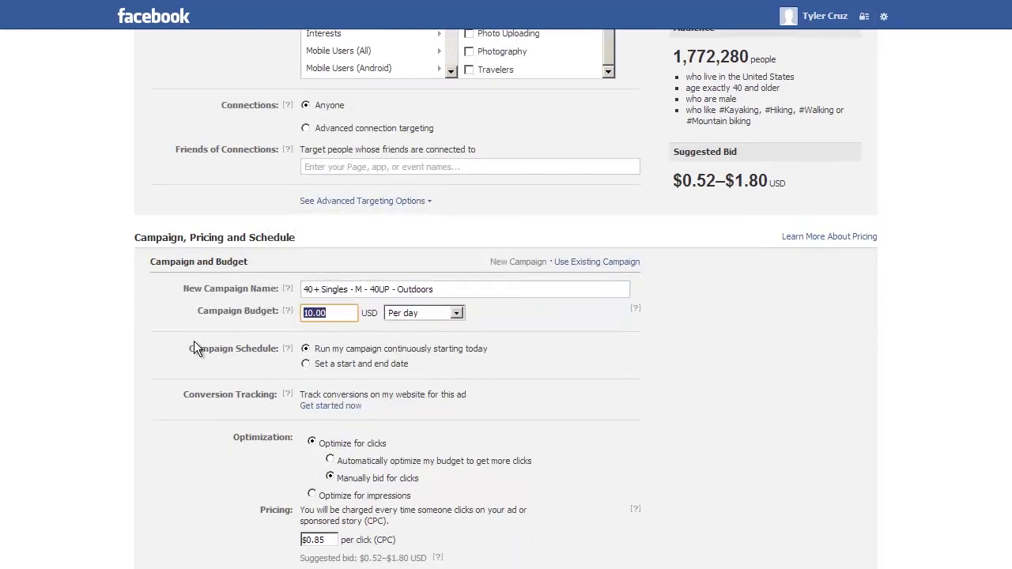
type("20")
left_click(121, 340)
left_click_drag(346, 349, 393, 349)
left_click(269, 411)
scroll(142, 402, "down", 1)
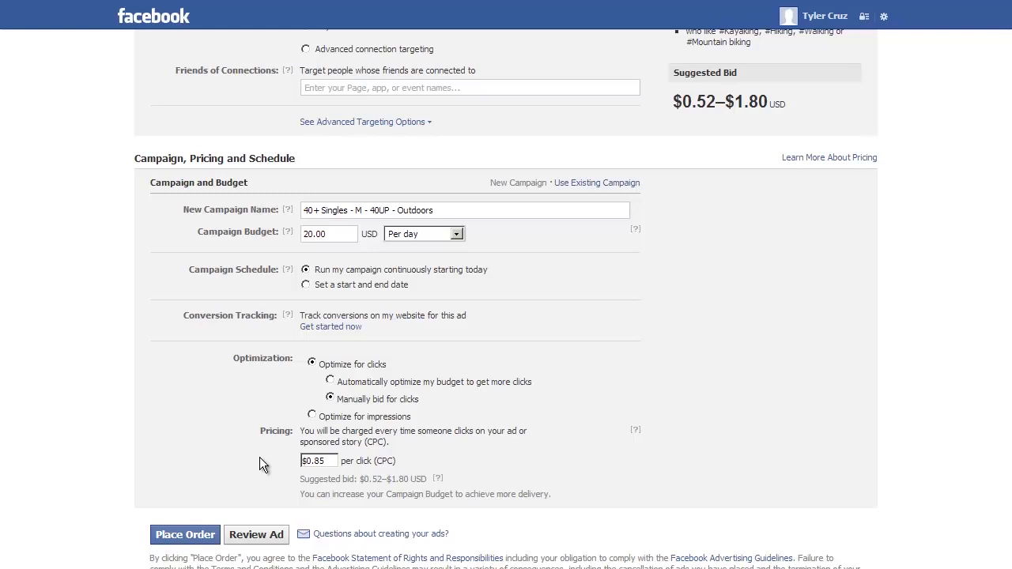
Check the $0.52–$1.80 suggested range and raise the manual CPC bid from $0.85 to $0.86
left_click_drag(359, 479, 410, 477)
left_click(484, 475)
left_click_drag(359, 480, 410, 479)
left_click(372, 499)
left_click_drag(320, 458, 341, 462)
left_click(196, 431)
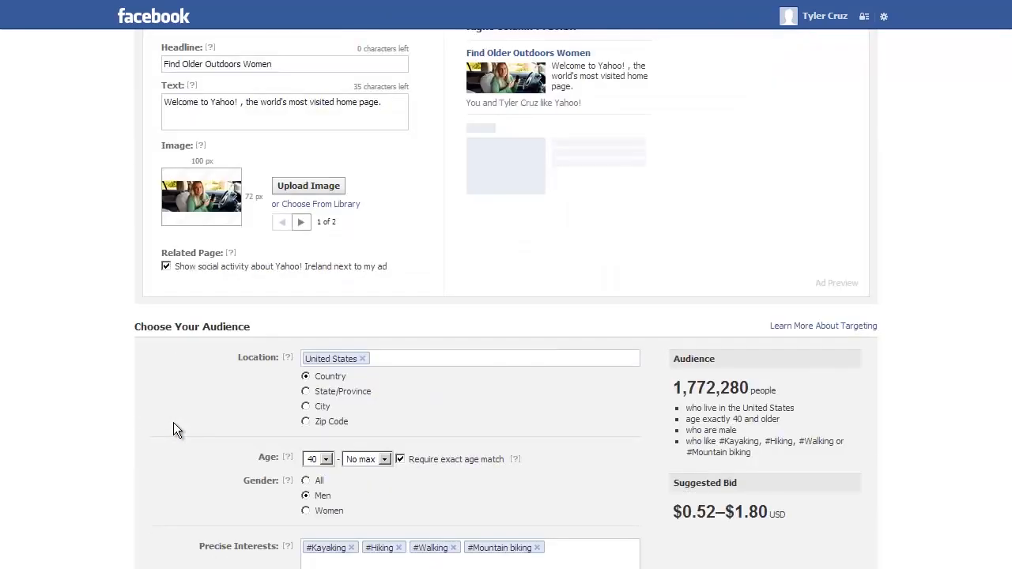
scroll(173, 423, "down", 15)
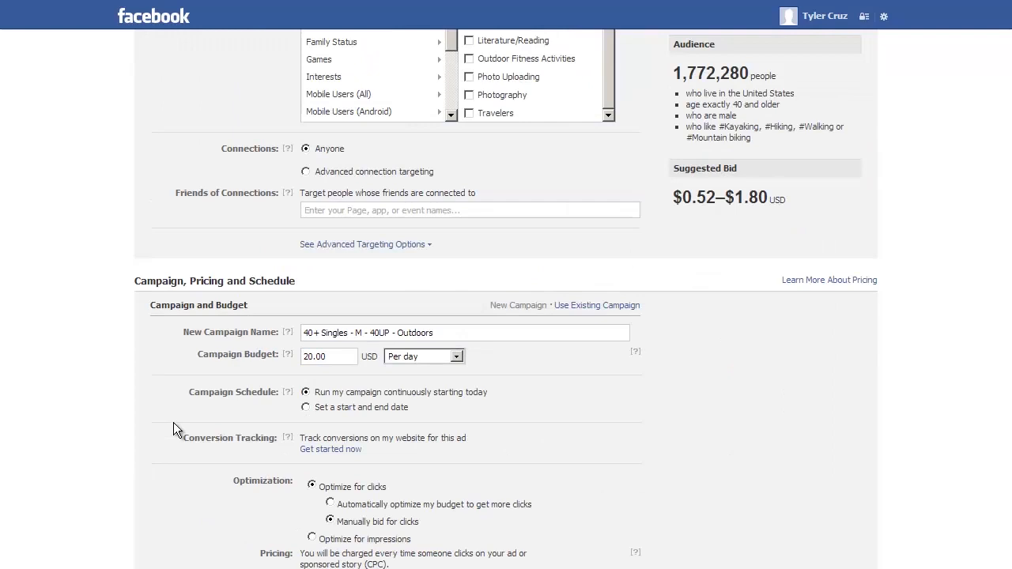
scroll(174, 425, "up", 2)
scroll(174, 427, "down", 1)
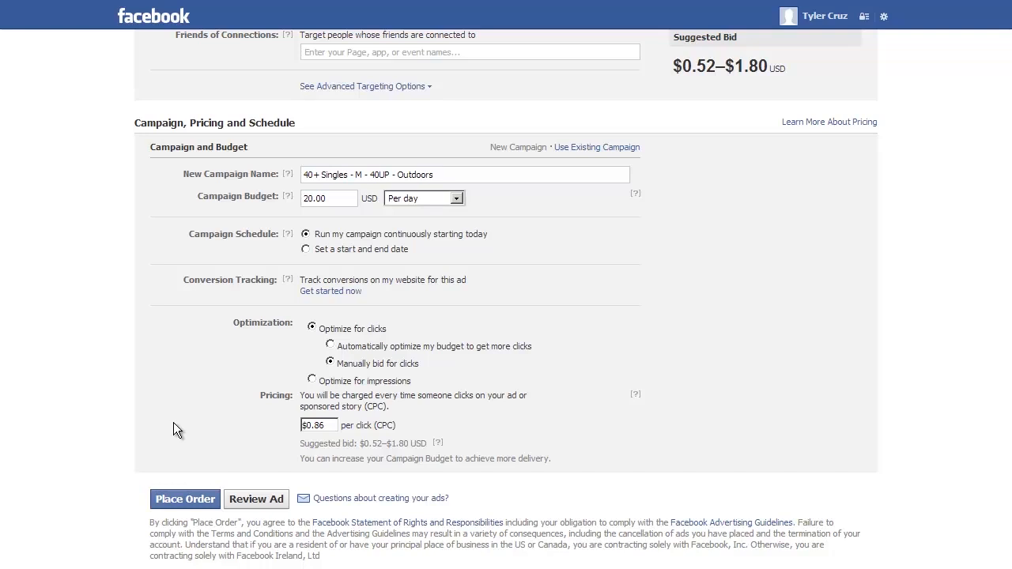
scroll(267, 390, "up", 8)
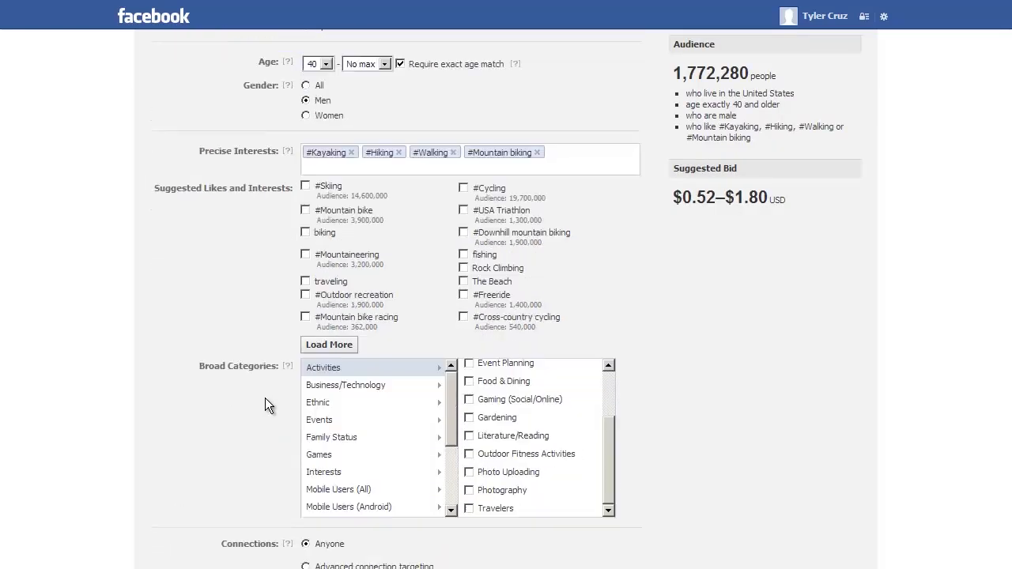
scroll(265, 398, "up", 8)
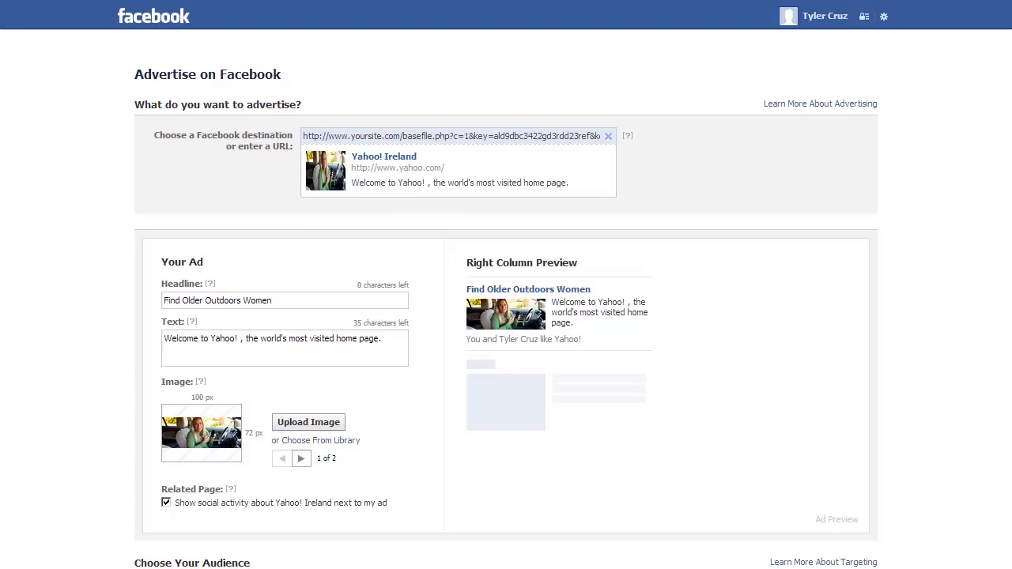
Dismiss the low-memory warning and change the destination URL's keyword value from 1 to 2
left_click(650, 304)
key("End")
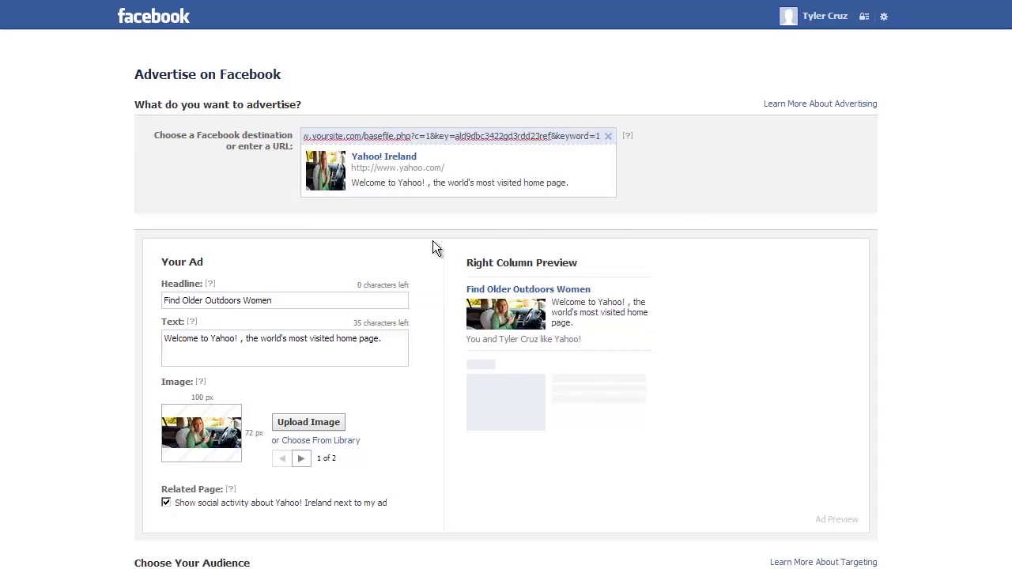
key("BackSpace")
type("2")
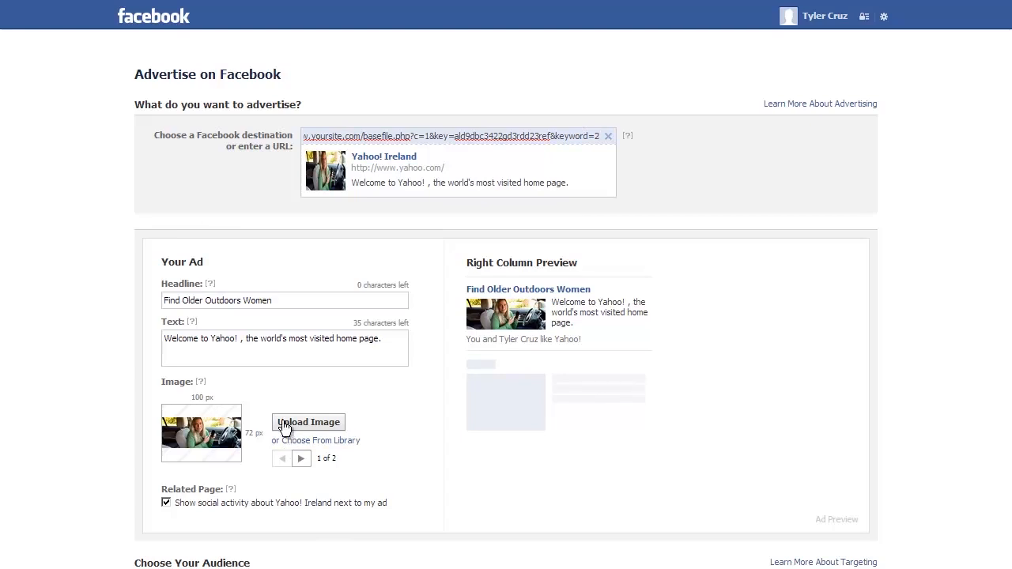
left_click(106, 310)
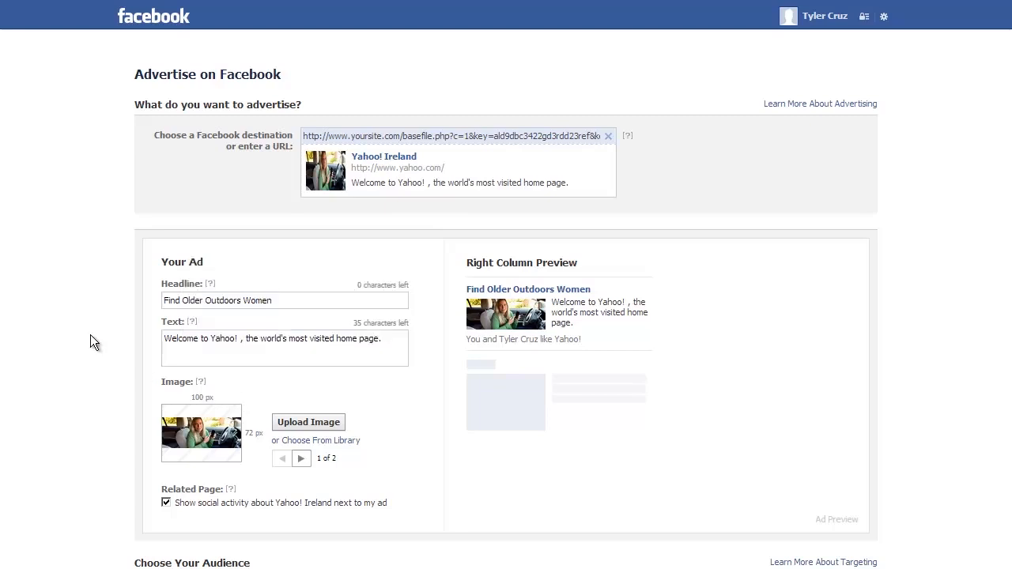
Replace the Angle Ideas notes in Notepad with four dash bullet lines
key("alt+Tab")
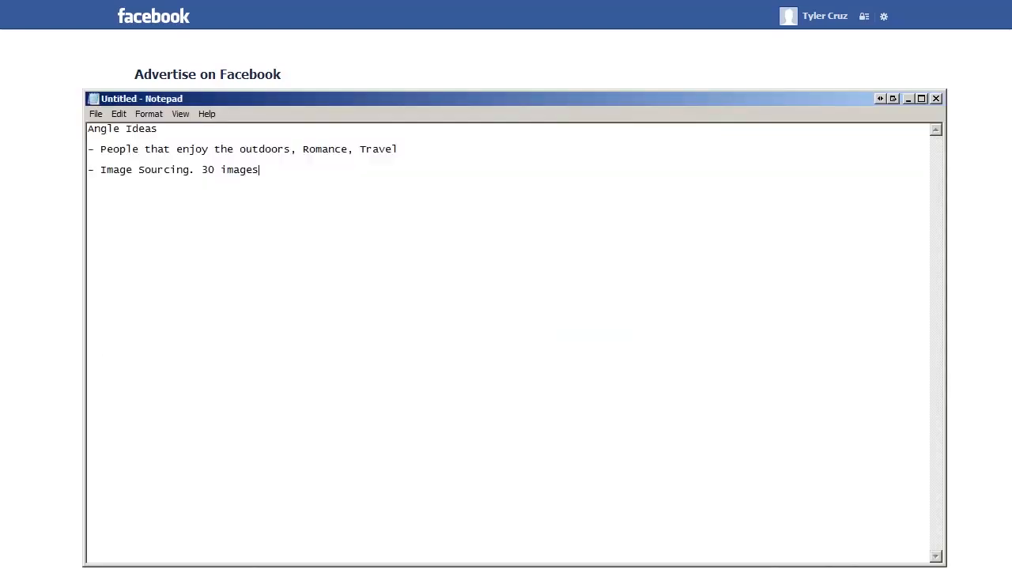
left_click_drag(409, 100, 398, 77)
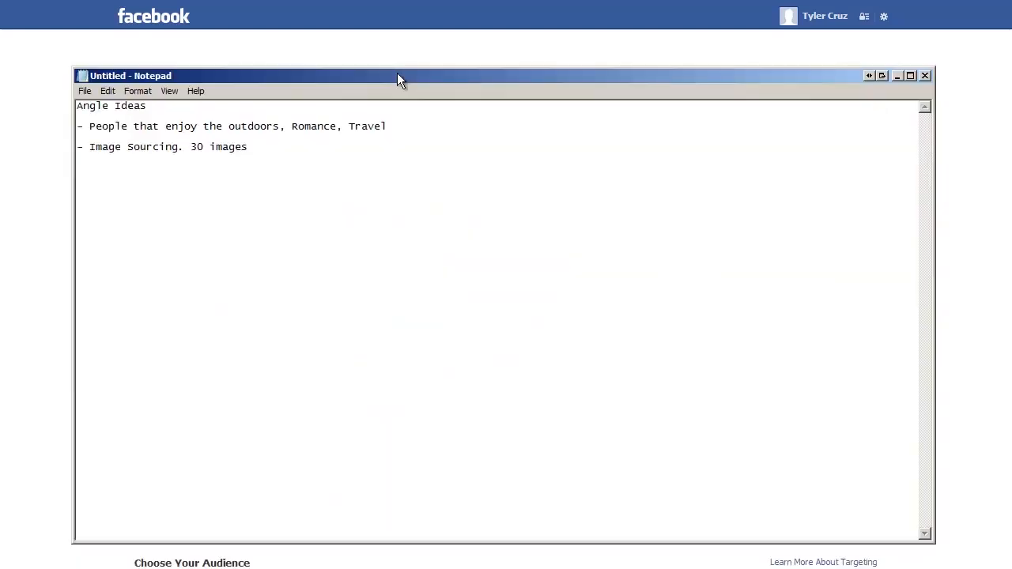
key("ctrl+a")
type("-")
key("Return")
type("-")
left_click_drag(252, 79, 251, 55)
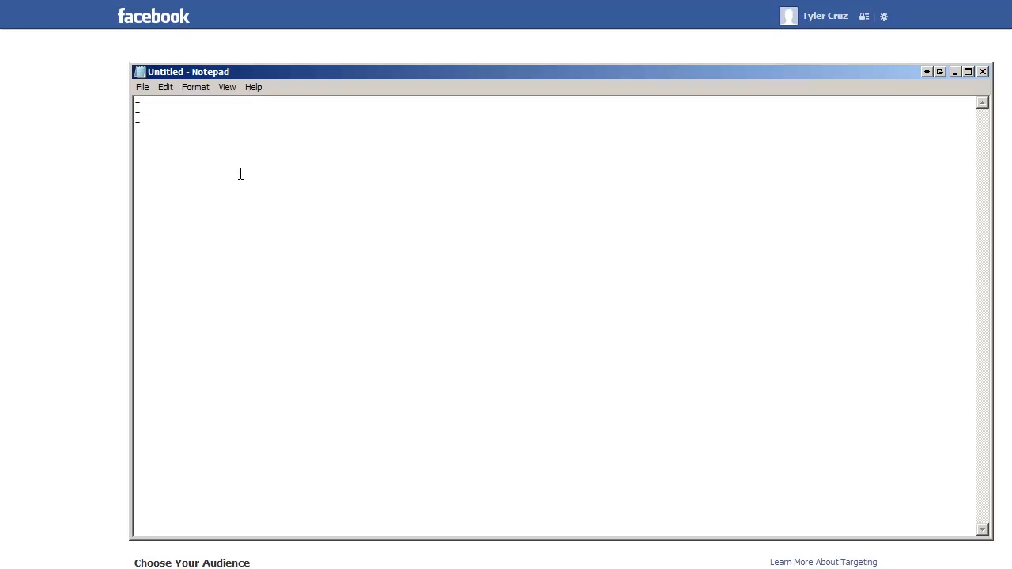
key("Return")
type("-")
left_click_drag(373, 72, 468, 198)
Type '40% Ad 1 - 40% Ad 2' on the first line and remove an empty line
left_click(324, 226)
type("54")
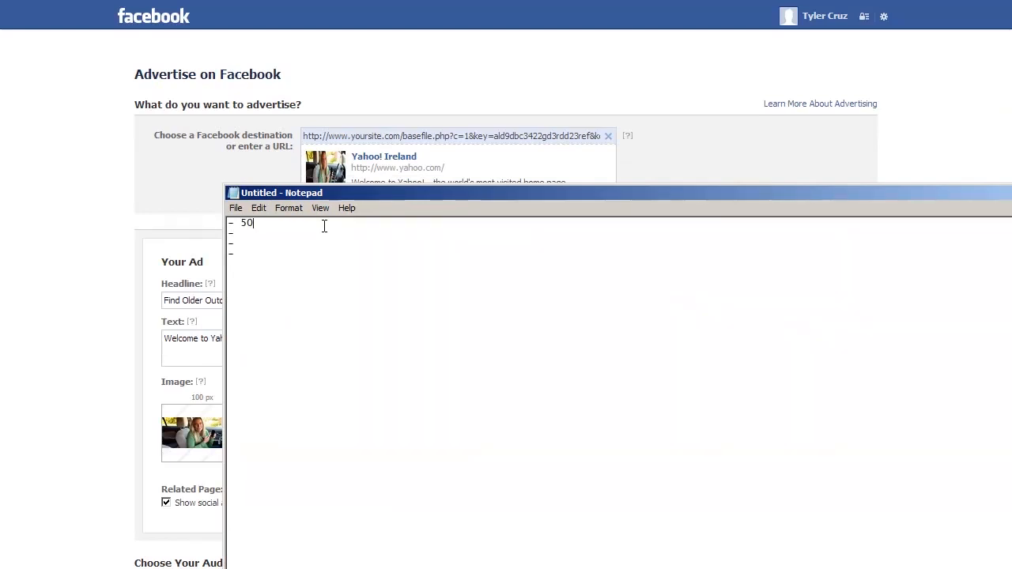
key("BackSpace")
key("BackSpace")
type("40% ")
type("Ad 1 -")
type(" 40%")
type(" Ad 2")
key("Down")
key("Delete")
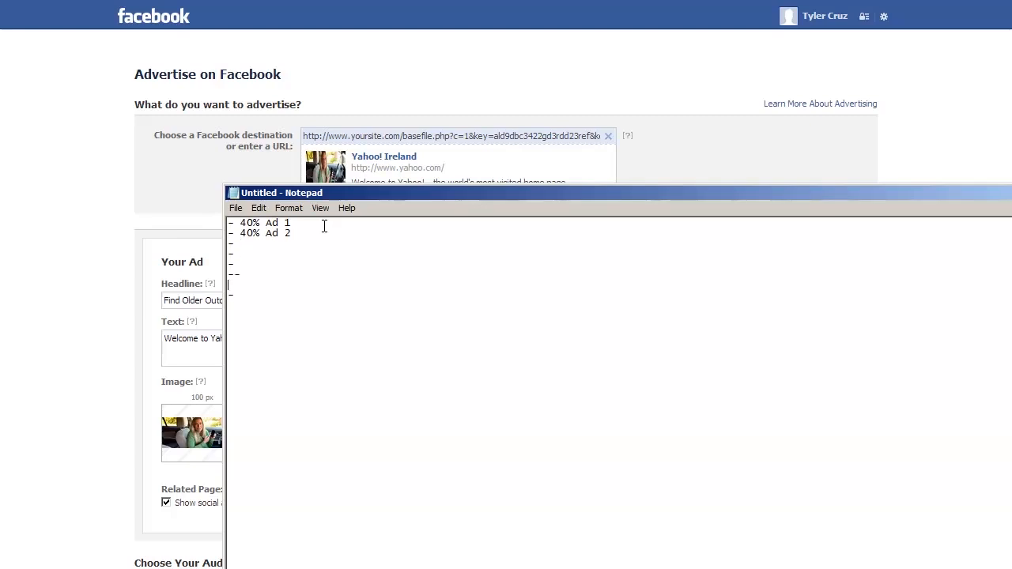
type("-")
left_click_drag(338, 194, 385, 197)
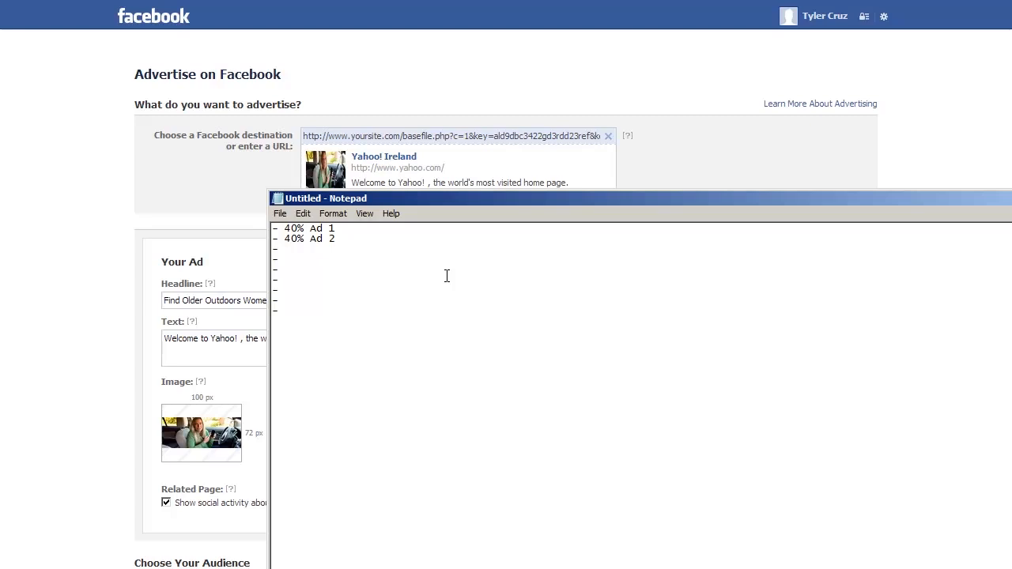
left_click(443, 323)
left_click_drag(402, 194, 384, 186)
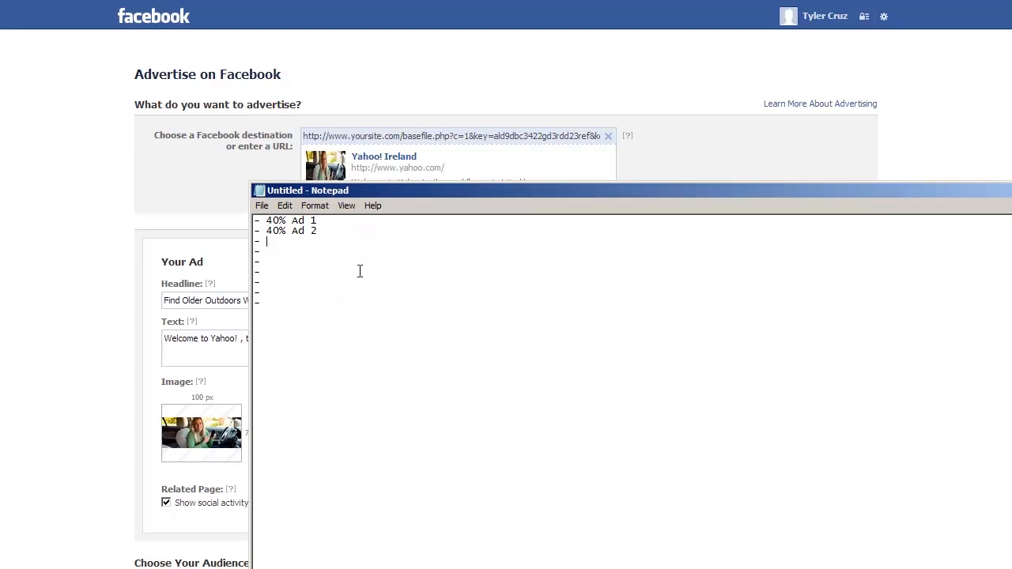
Strip the 40% prefixes, add entries 3, 4 and 5, and delete the leftover dash lines
key("Up")
key("shift+Right")
key("shift+Right")
key("shift+Right")
key("shift+Right")
key("Delete")
key("shift+Right")
key("shift+Right")
key("shift+Right")
key("shift+Right")
key("shift+Left")
key("Delete")
key("Delete")
type("3")
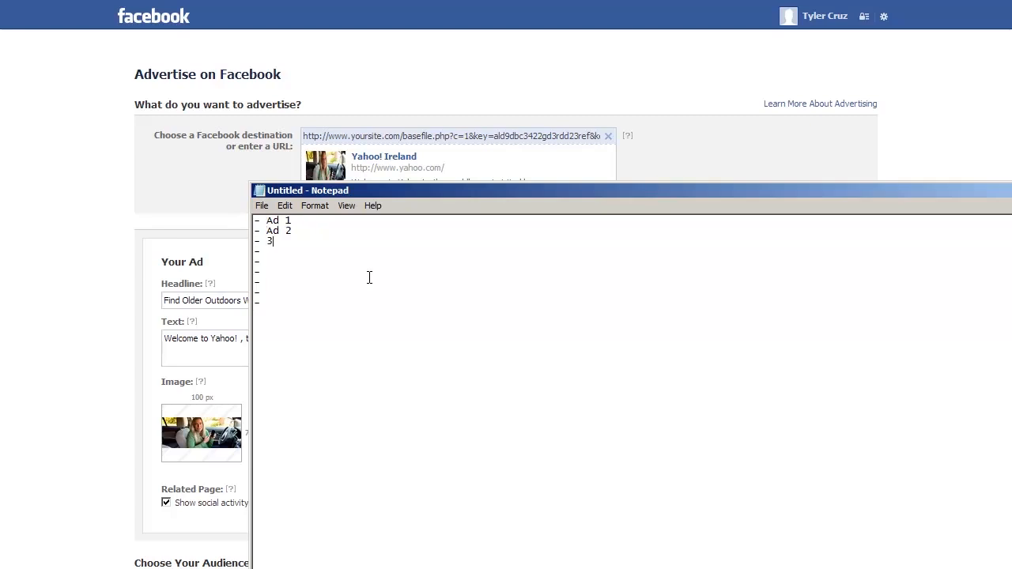
type(" -4")
key("Return")
type("5")
key("shift+Down")
key("shift+Down")
key("shift+Down")
key("shift+Down")
key("shift+Down")
key("Delete")
key("Up")
key("Down")
key("End")
key("Return")
key("Return")
Append '[1-5]' to the campaign name in the ad form
left_click(63, 282)
scroll(63, 283, "down", 15)
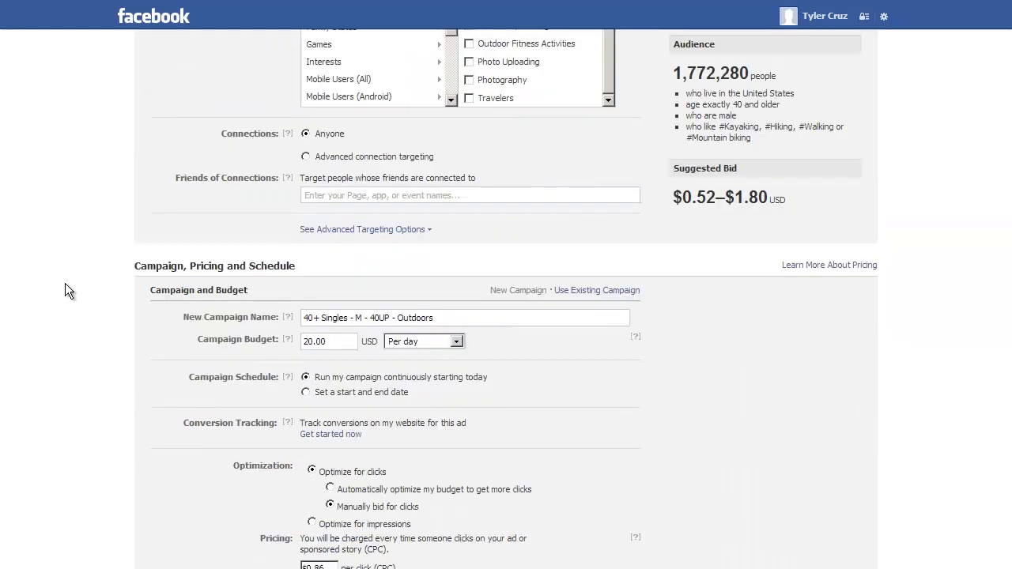
left_click(430, 316)
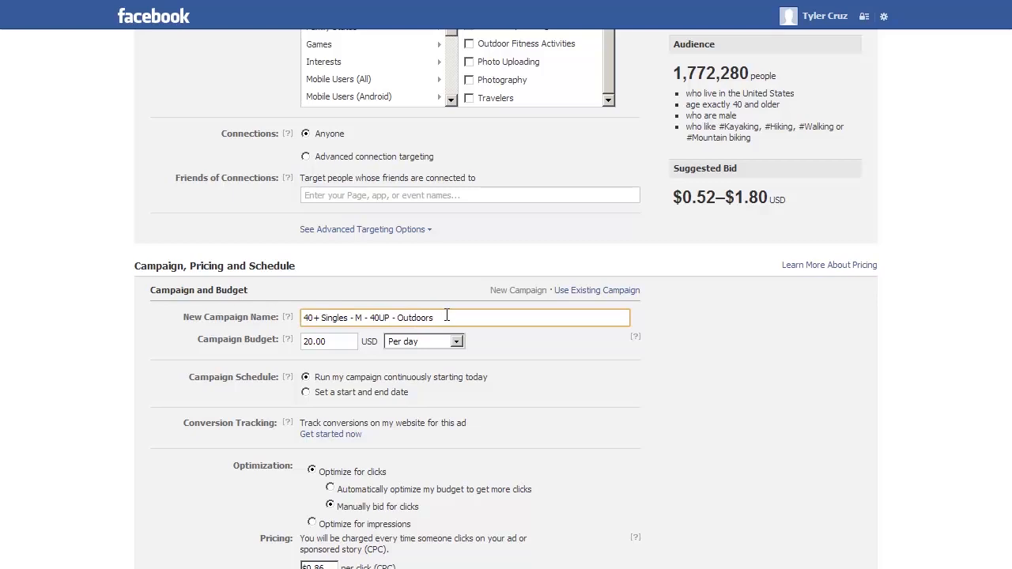
type("[1-5]")
Copy the campaign name into Notepad and change its range to [6-10]
triple_click(471, 317)
key("ctrl+c")
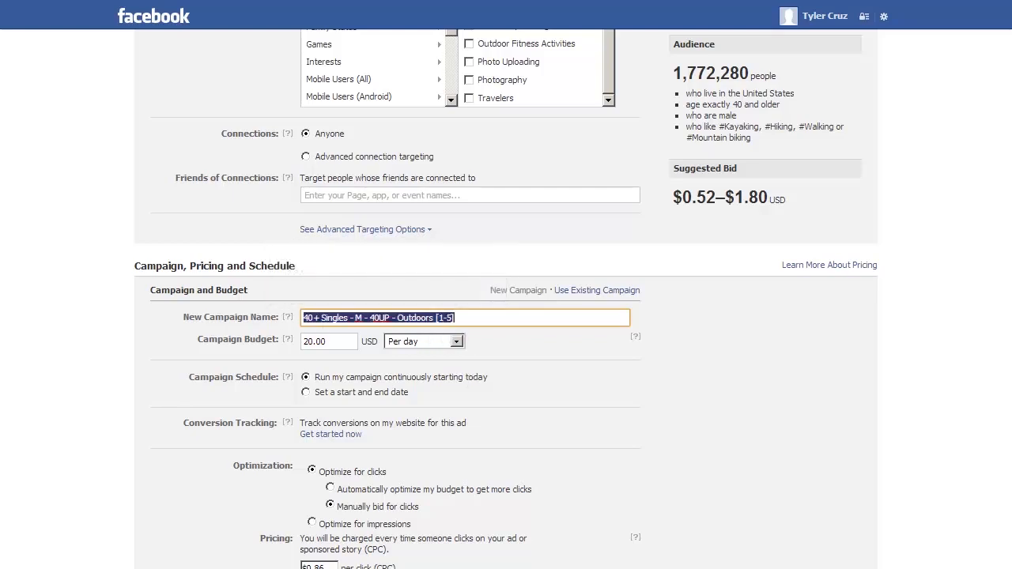
key("alt+Tab")
key("ctrl+a")
key("ctrl+v")
key("Left")
key("Left")
key("Left")
key("Left")
key("shift+Right")
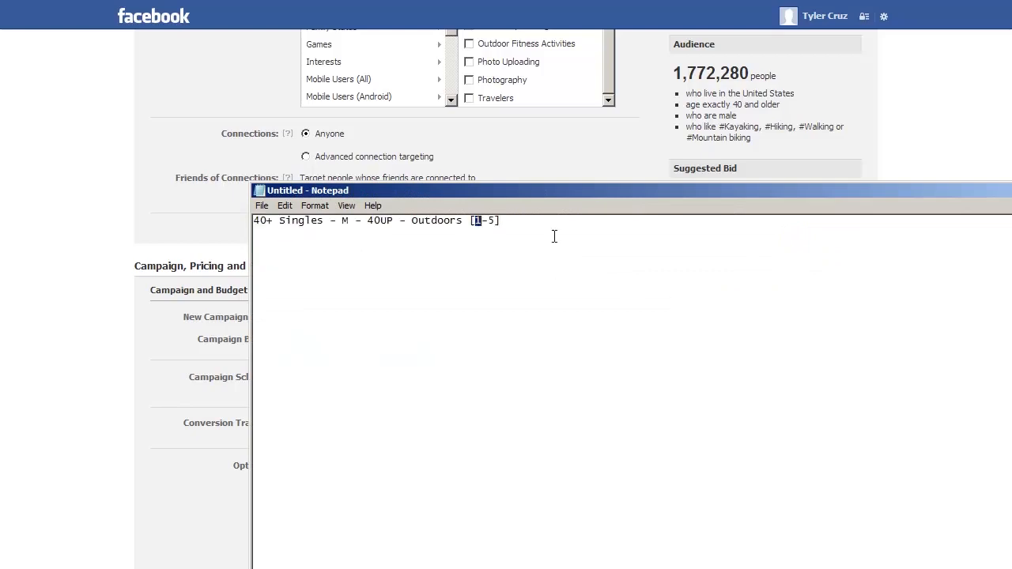
type("6")
key("Right")
key("Delete")
type("10")
Add a second copy of the name below with the range changed to [11-15]
key("ctrl+a")
key("ctrl+c")
key("Right")
key("Return")
key("ctrl+v")
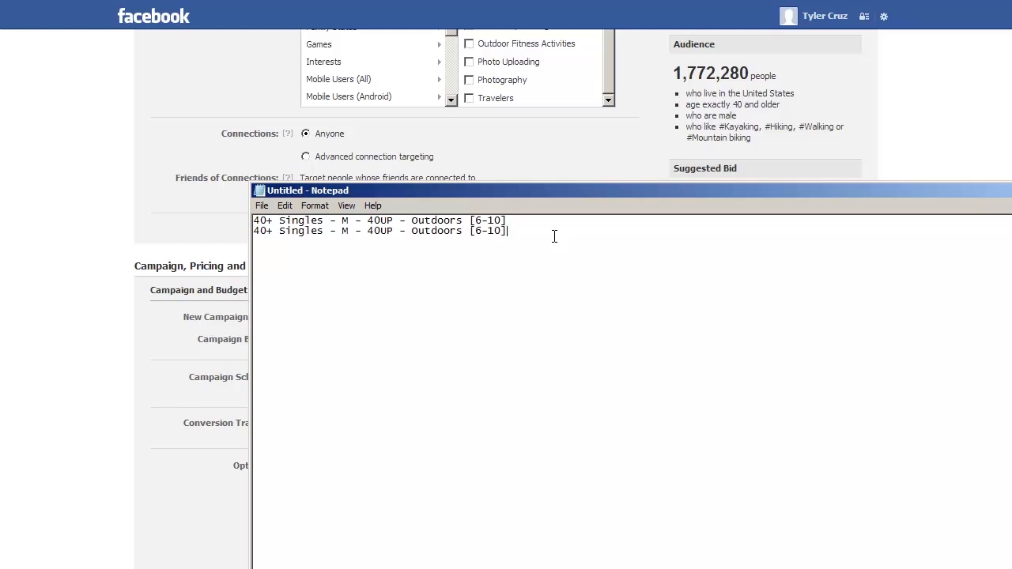
key("Delete")
type("11")
key("Delete")
type("5")
Hide the notes and scroll the ad form back up to the top
left_click(75, 225)
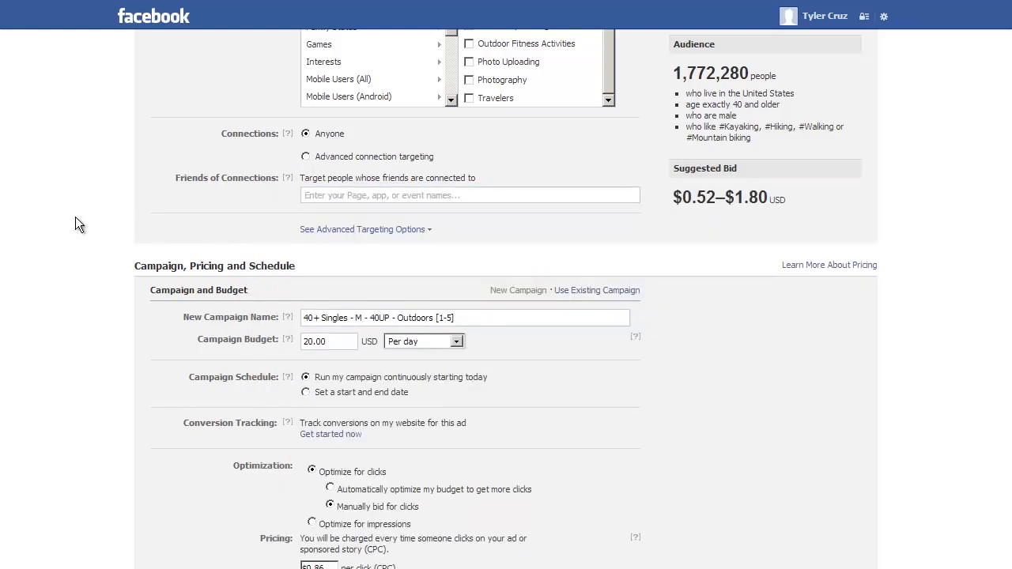
scroll(76, 219, "up", 10)
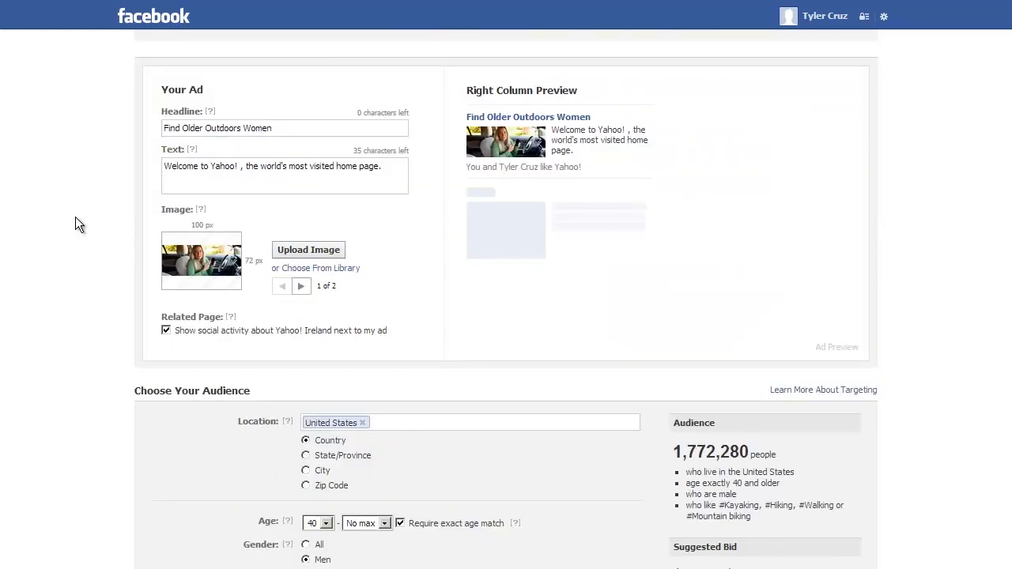
scroll(75, 218, "up", 3)
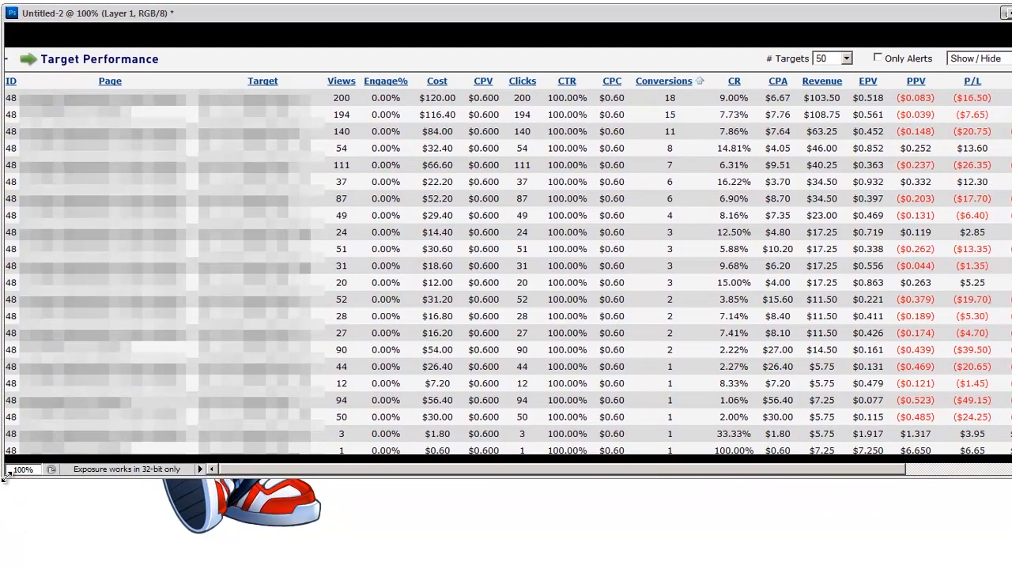
Scale the Target Performance table layer down with Free Transform and commit it
left_click_drag(865, 469, 843, 478)
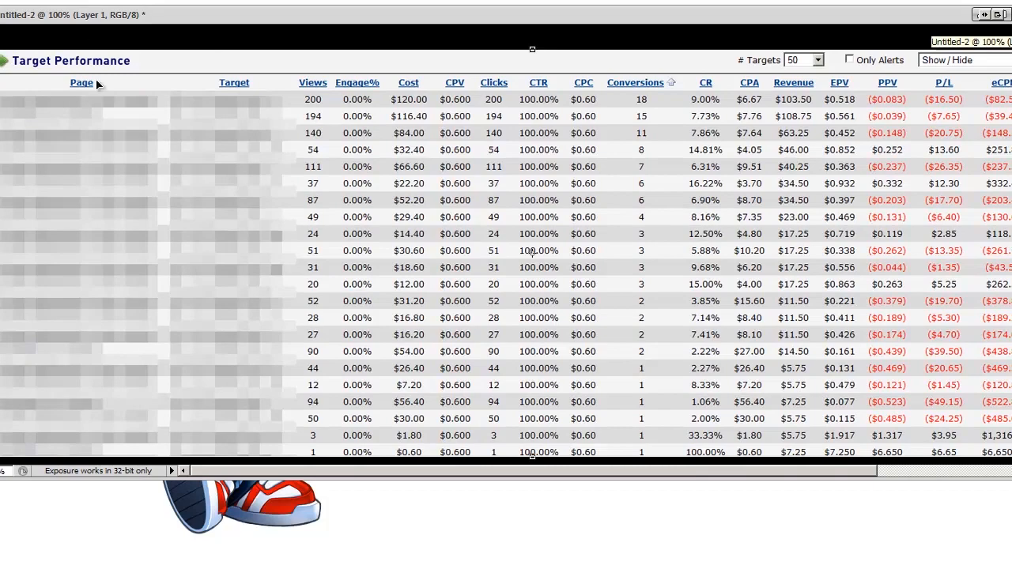
left_click_drag(854, 470, 949, 470)
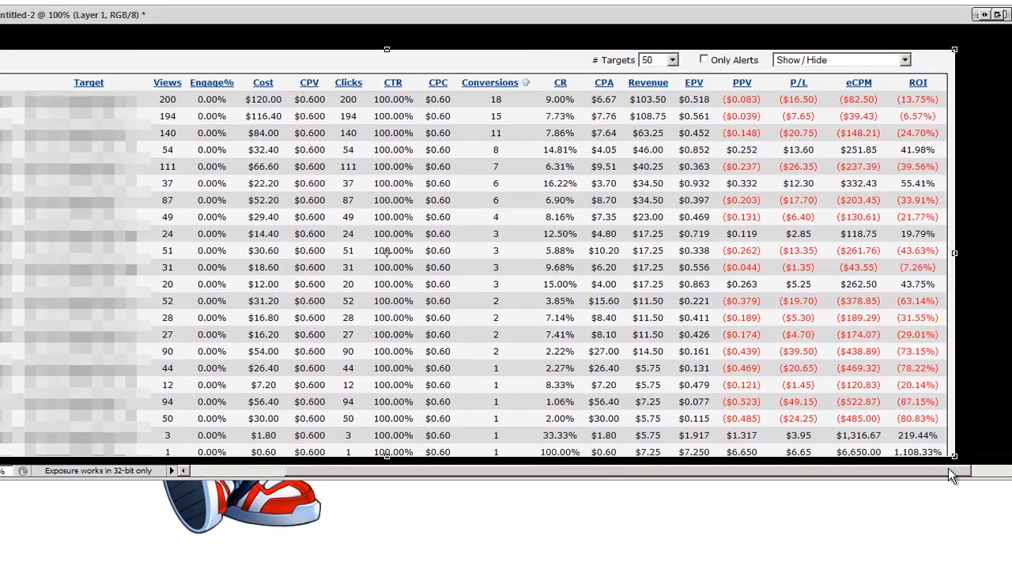
left_click_drag(952, 49, 782, 112)
key("Return")
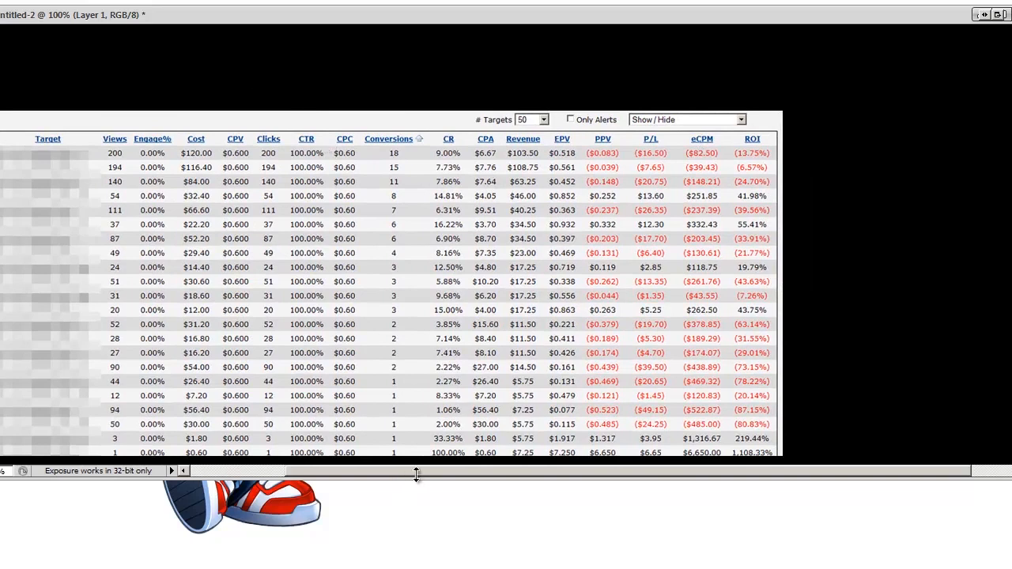
Move the table so its ID column shows and fit the document window around it
left_click_drag(420, 472, 304, 462)
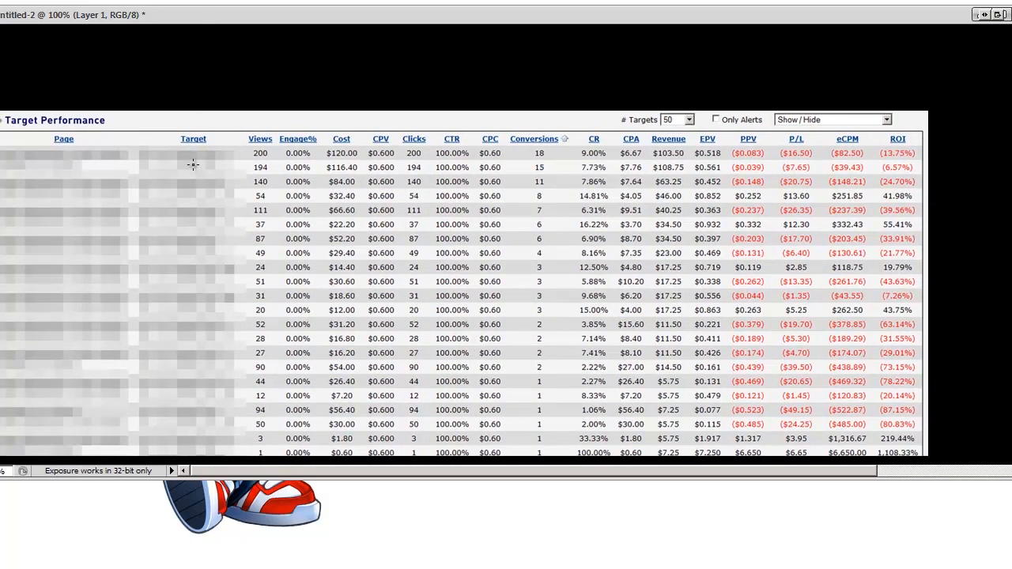
left_click_drag(192, 233, 251, 193)
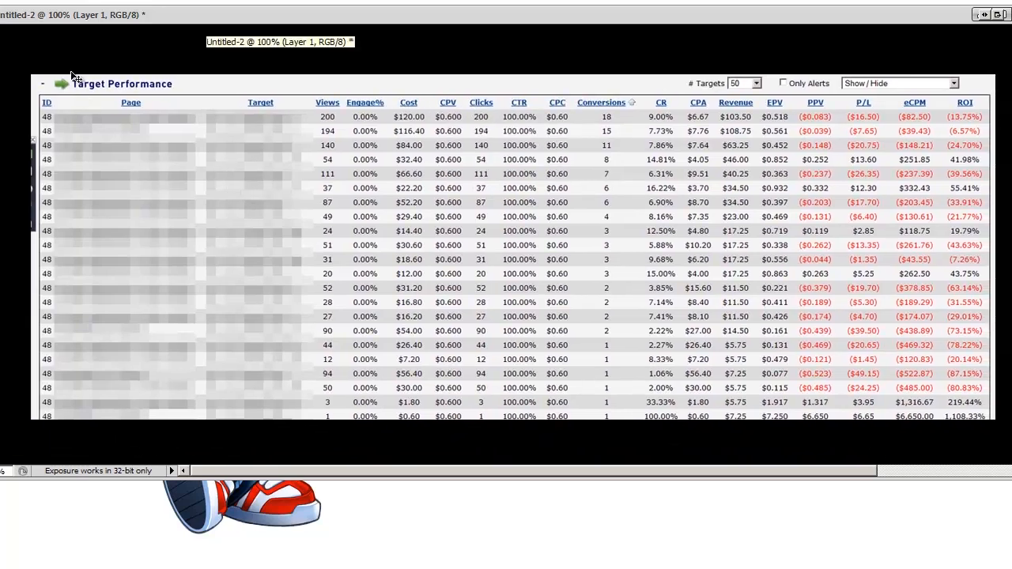
left_click_drag(0, 7, 116, 82)
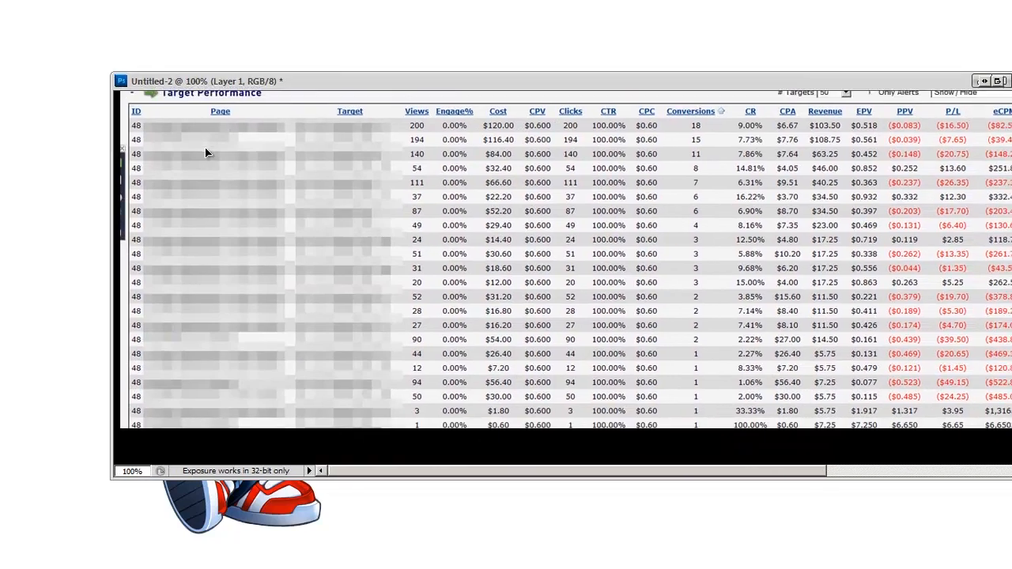
left_click_drag(253, 83, 169, 84)
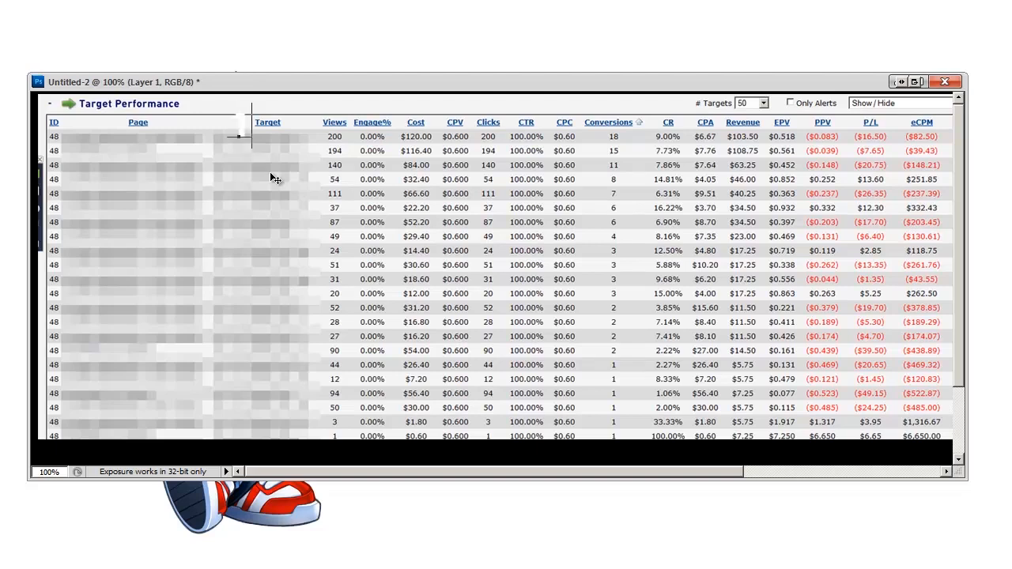
left_click_drag(238, 136, 239, 115)
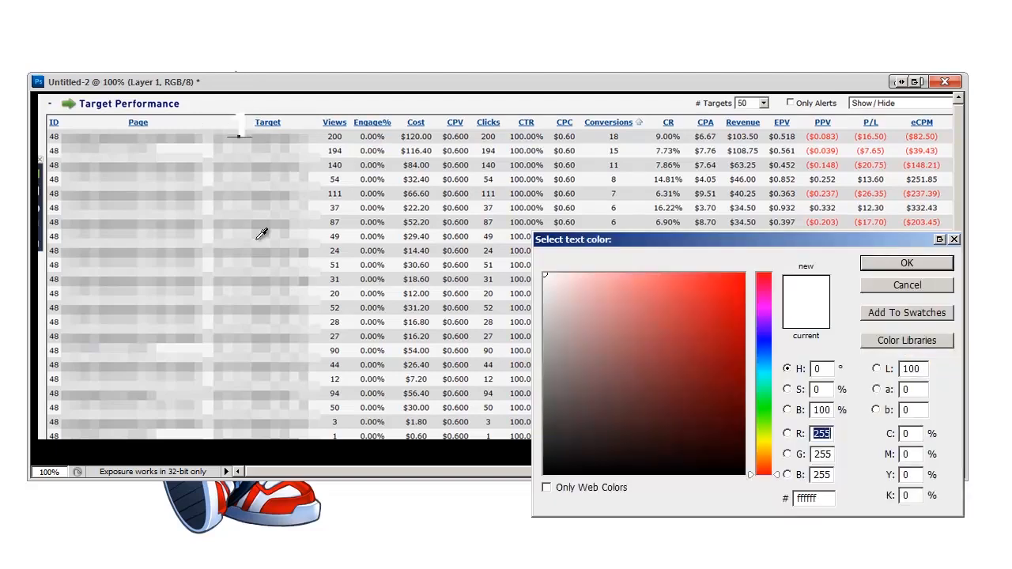
Set the number label's text colour to red in the Color Picker
left_click(742, 275)
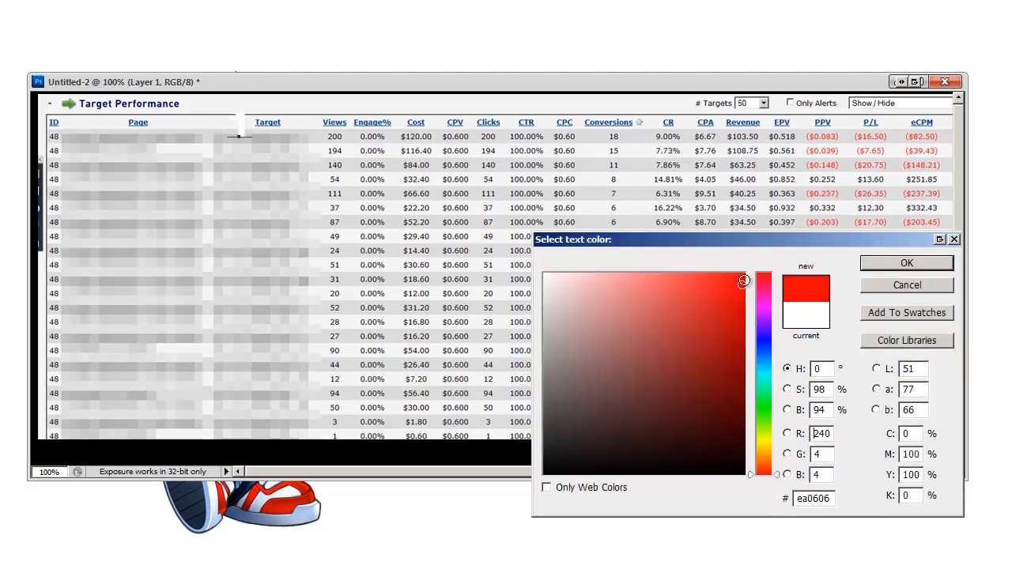
left_click(762, 336)
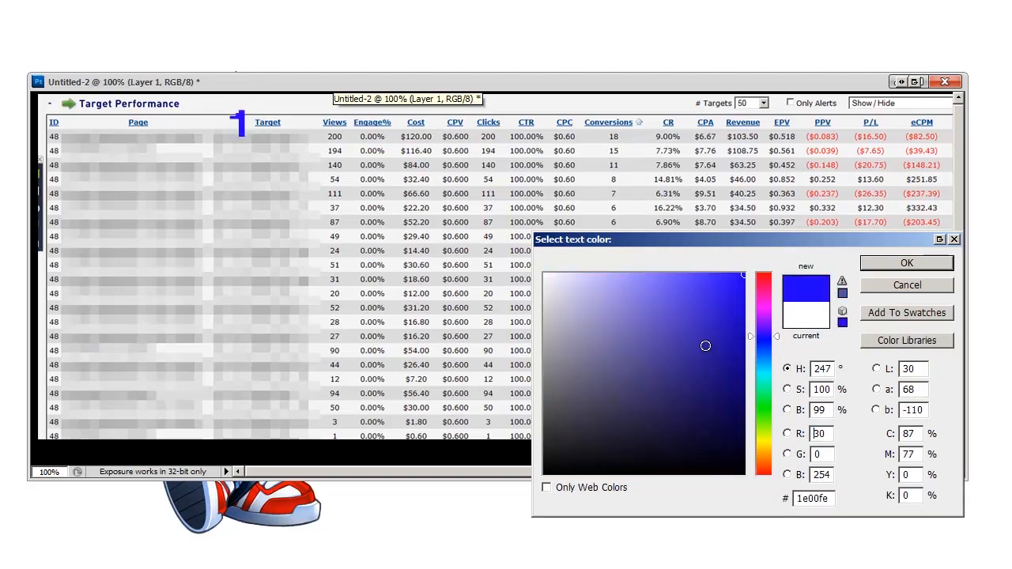
left_click(764, 403)
left_click(743, 275)
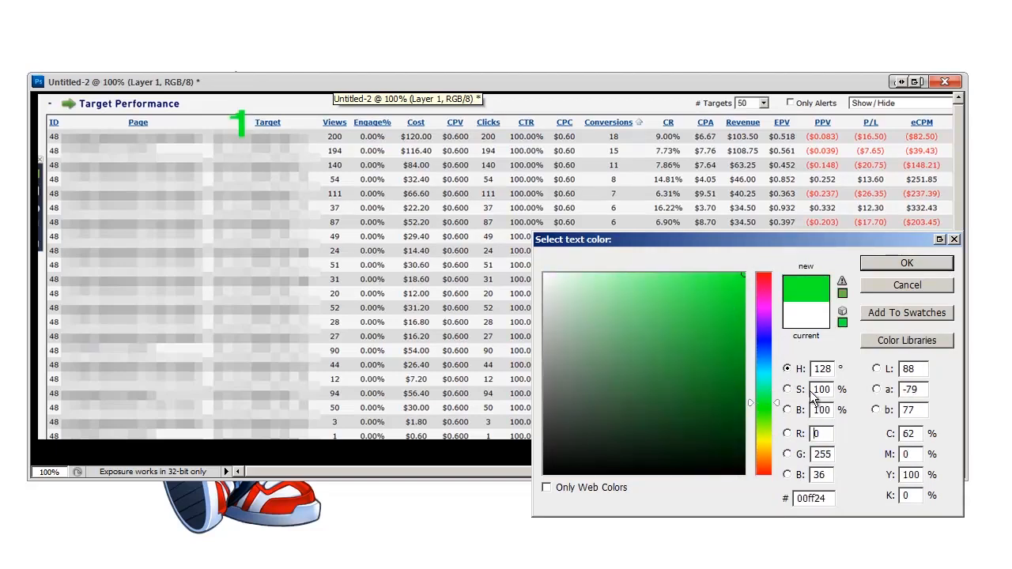
left_click(763, 415)
left_click(722, 359)
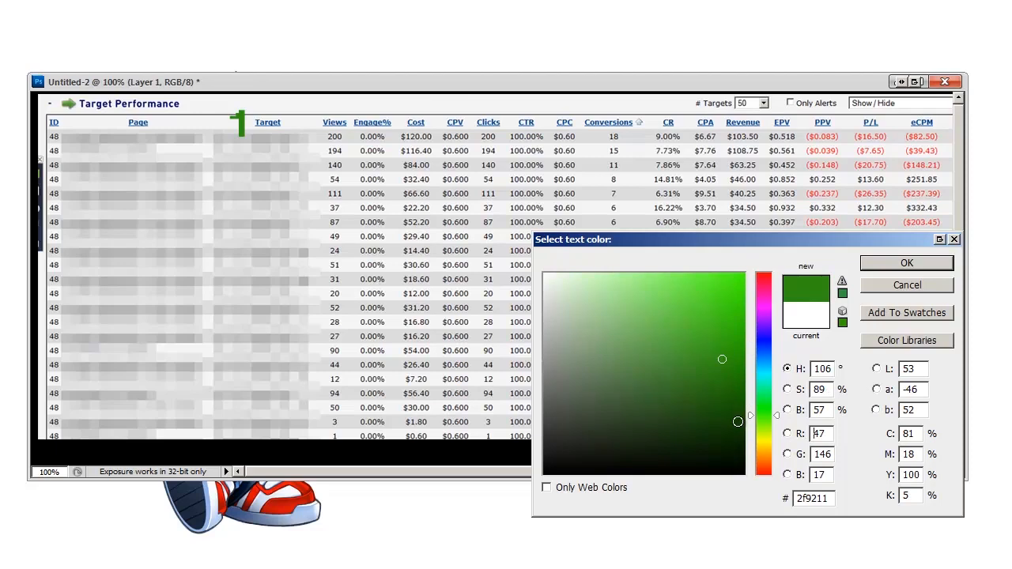
left_click(766, 458)
mouse_move(704, 361)
left_mouse_down()
mouse_move(675, 372)
mouse_move(705, 373)
left_mouse_up()
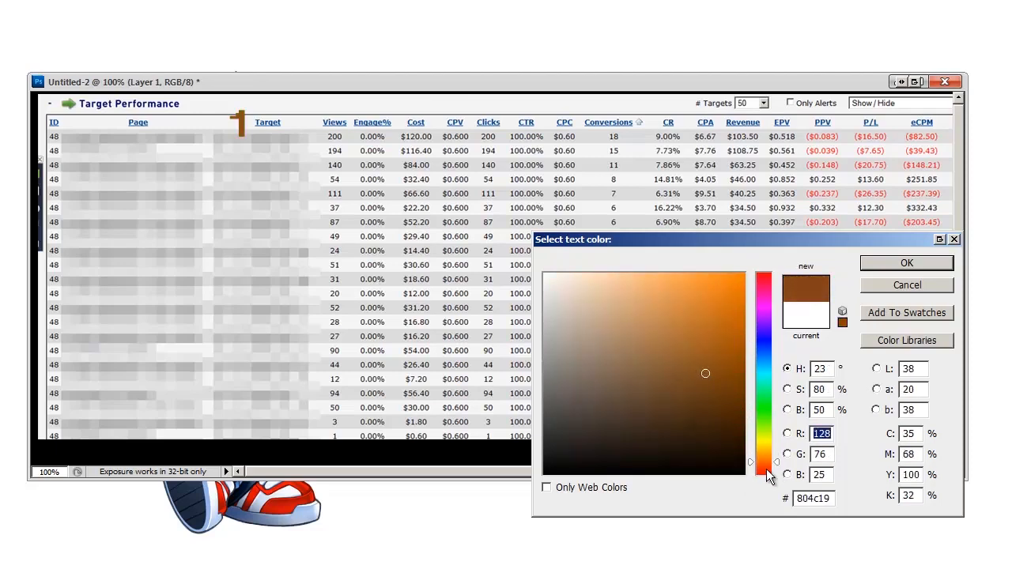
left_click(766, 468)
left_click(907, 263)
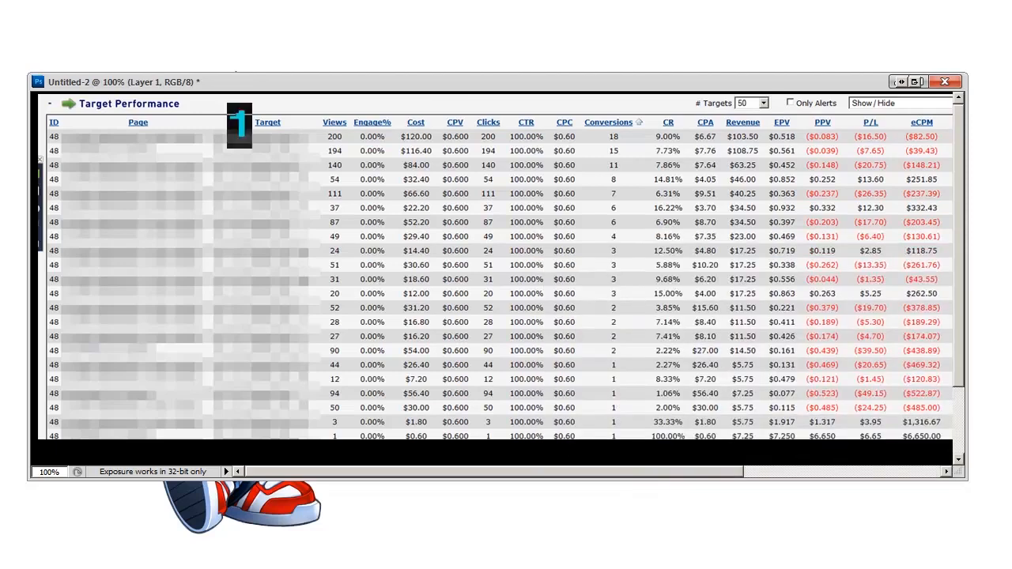
Adjust the red '1' label's font size and position, then add a copy reading '2'
left_click(230, 0)
left_click(207, 3)
left_click(230, 0)
left_click(207, 46)
key("ctrl+Return")
left_click_drag(248, 140, 246, 148)
double_click(245, 146)
type("2")
key("ctrl+Return")
Scroll the document right to reveal the ROI column, ending at 219.44% and 1,108.33%
left_click_drag(728, 472, 798, 470)
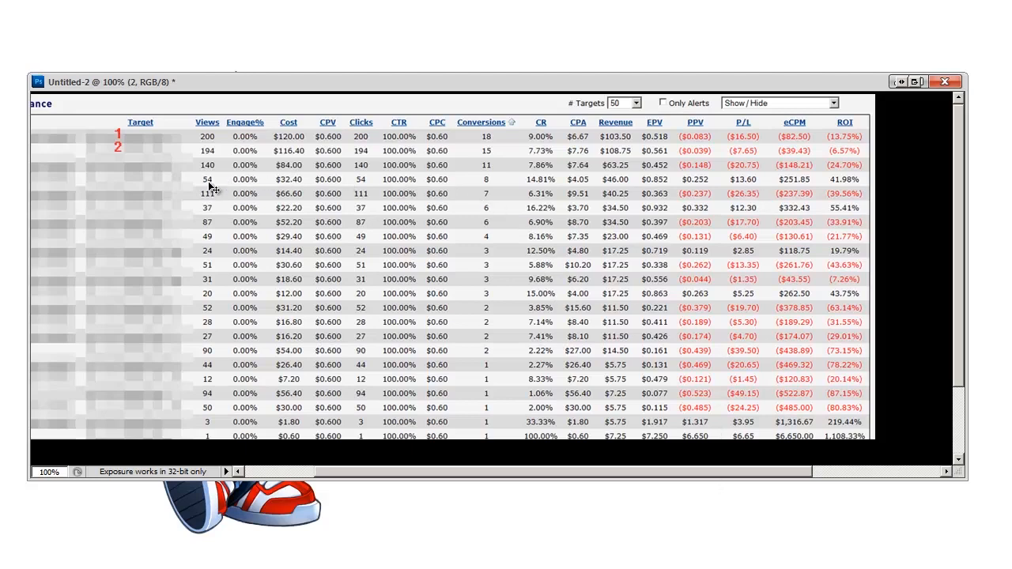
left_click_drag(595, 474, 563, 467)
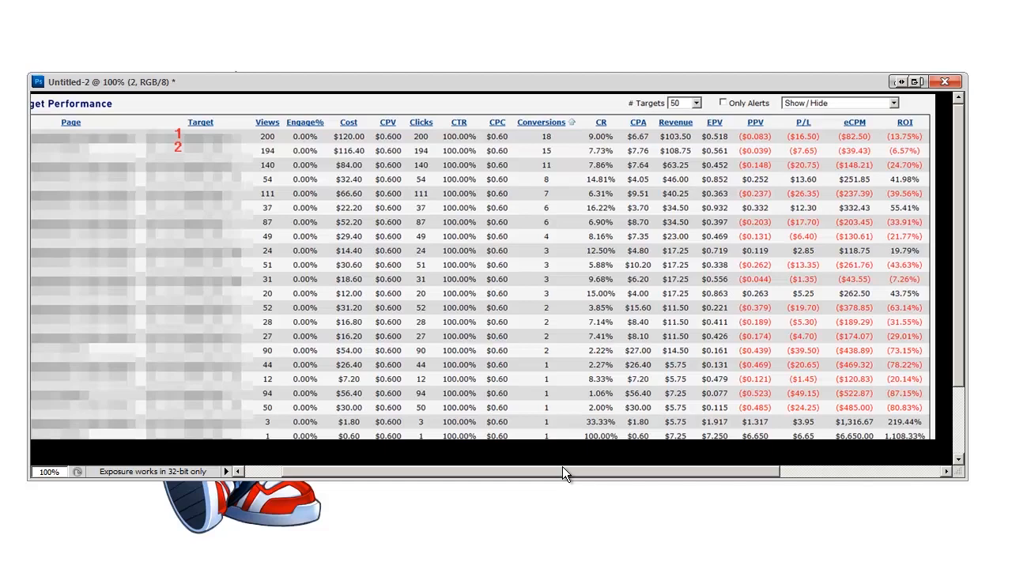
mouse_move(562, 467)
left_mouse_down()
mouse_move(573, 465)
mouse_move(557, 467)
left_mouse_up()
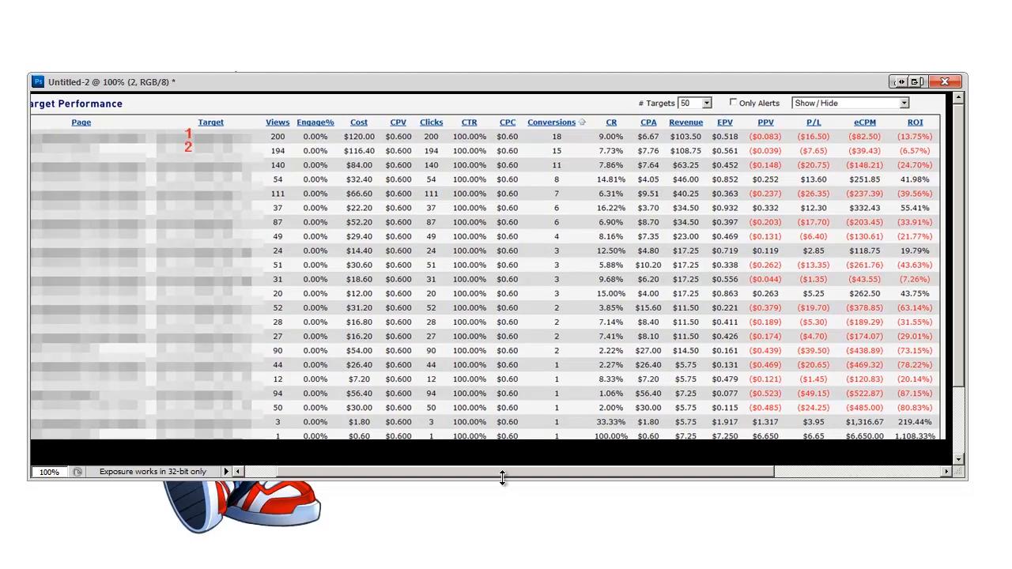
left_click_drag(503, 472, 505, 472)
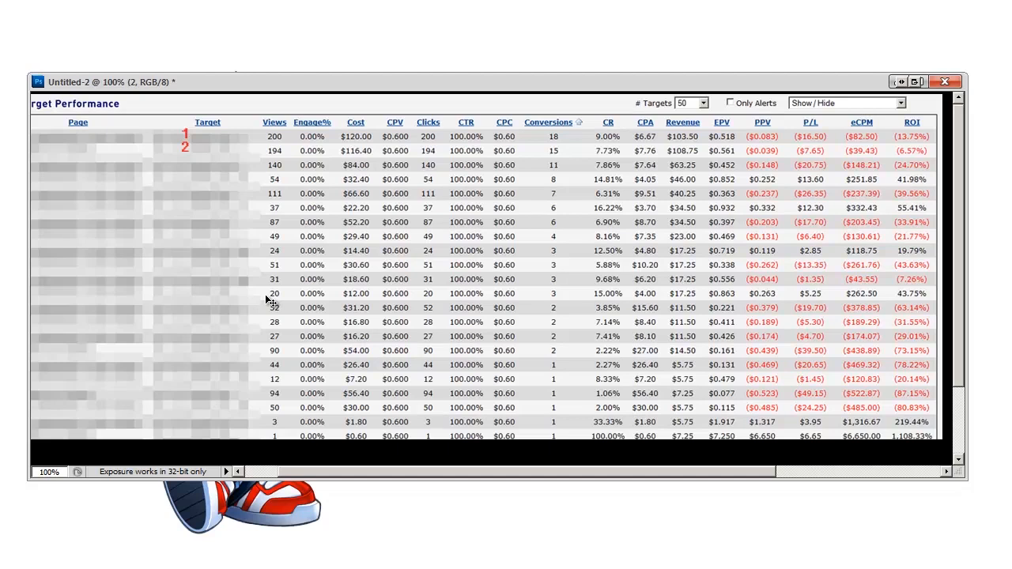
Reposition and enlarge the document window to show the full 12AM–11PM CR chart with its axes
left_click_drag(407, 471, 410, 472)
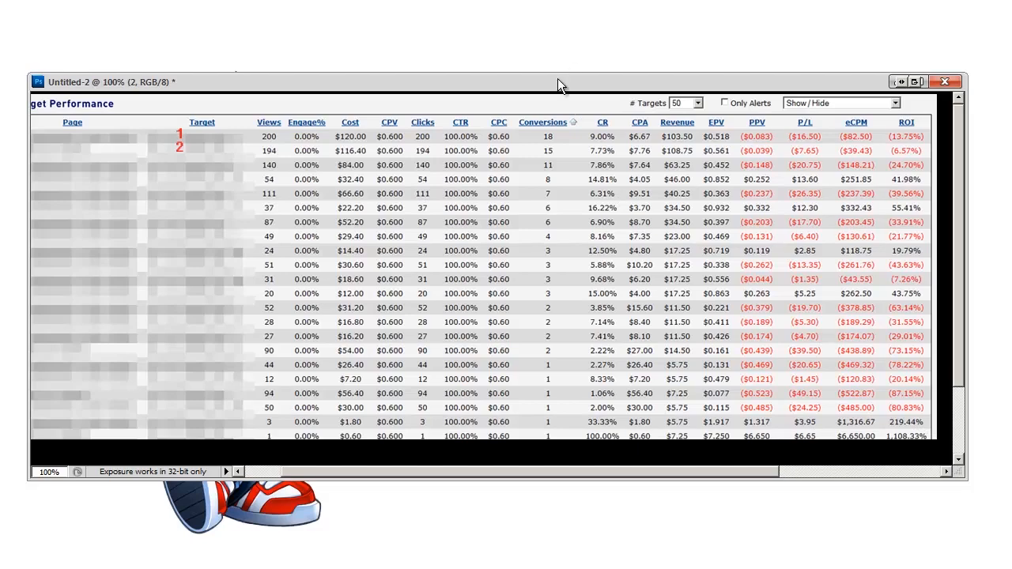
mouse_move(557, 78)
left_mouse_down()
mouse_move(572, 233)
mouse_move(553, 85)
left_mouse_up()
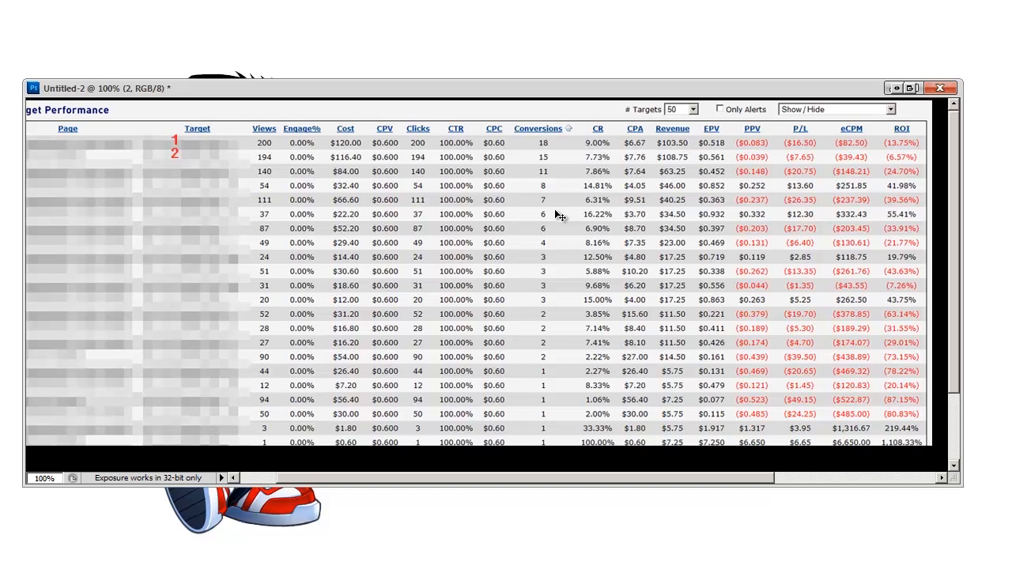
left_click_drag(952, 237, 795, 251)
left_click_drag(22, 225, 2, 225)
left_click_drag(294, 87, 322, 91)
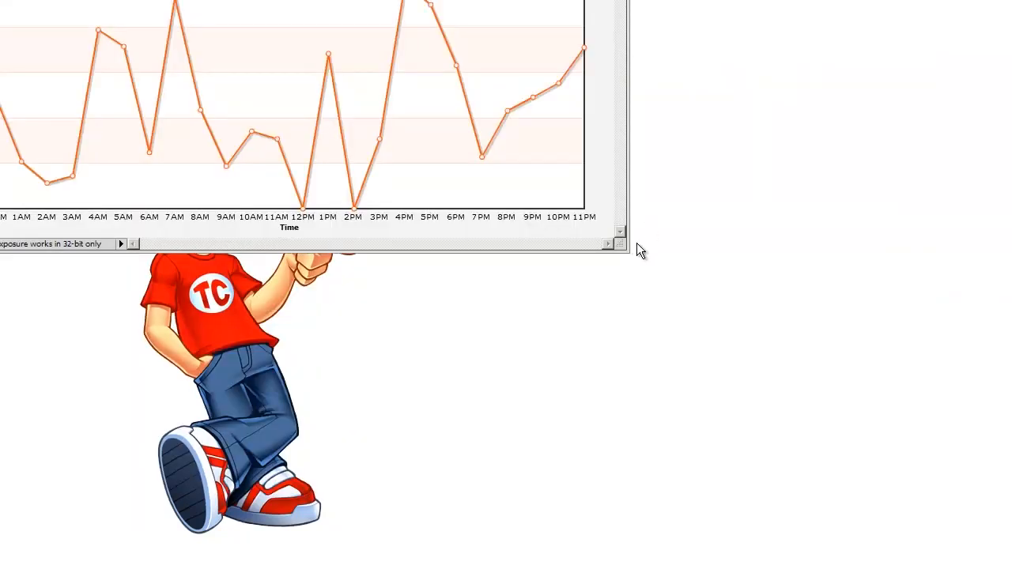
left_click_drag(625, 247, 828, 350)
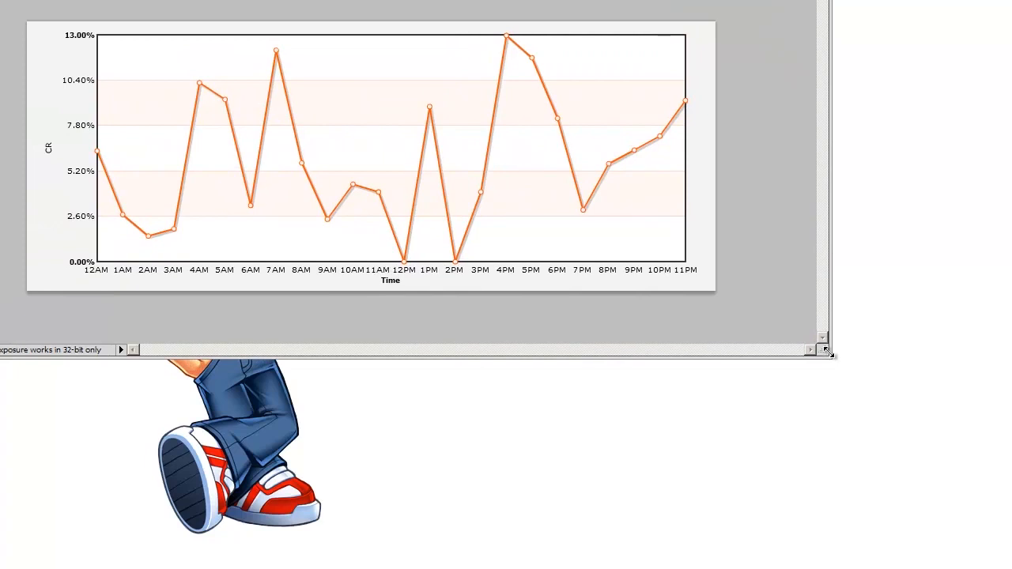